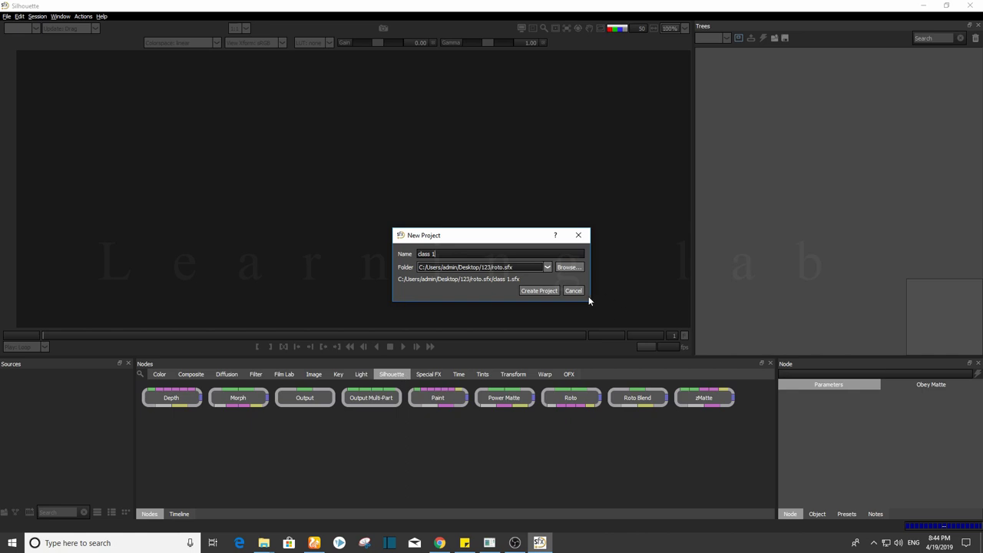
- Create the project class 1 in the folder C:/Users/admin/Desktop/123/roto.sfx
click(533, 294)
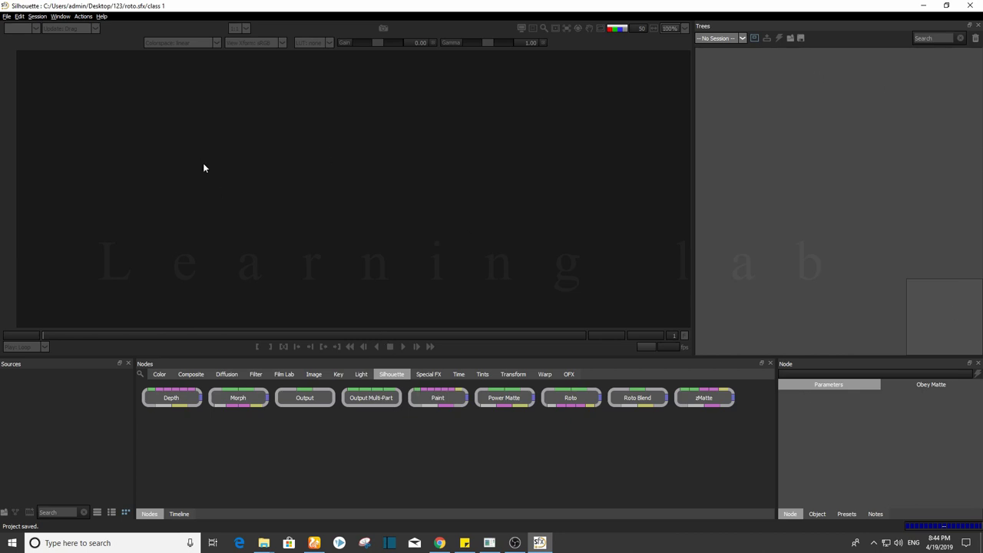
- Import the image sequence starting at vr_lon_020_00001.jpg from the vr_lon_020 footage folder as media
click(5, 18)
mouse_move(37, 16)
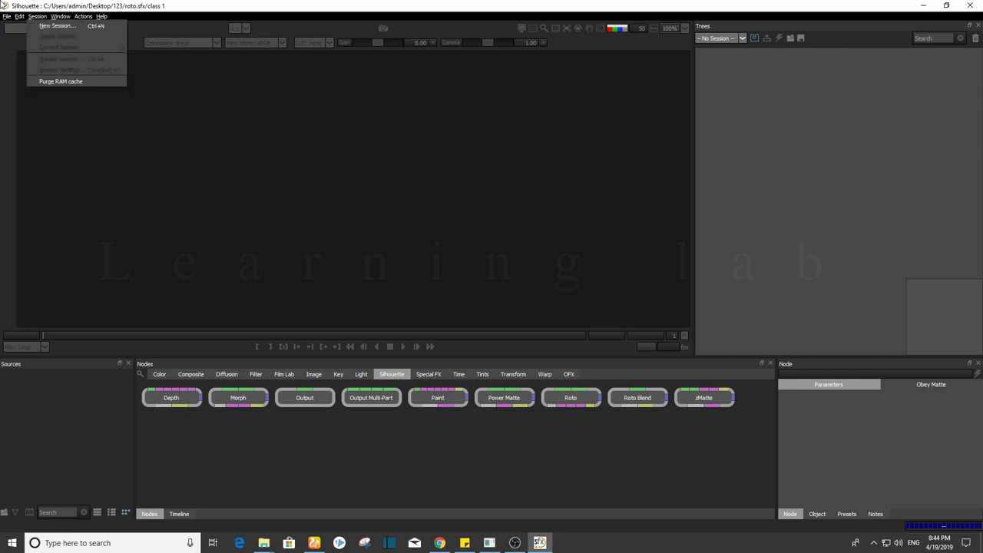
mouse_move(5, 17)
mouse_move(35, 135)
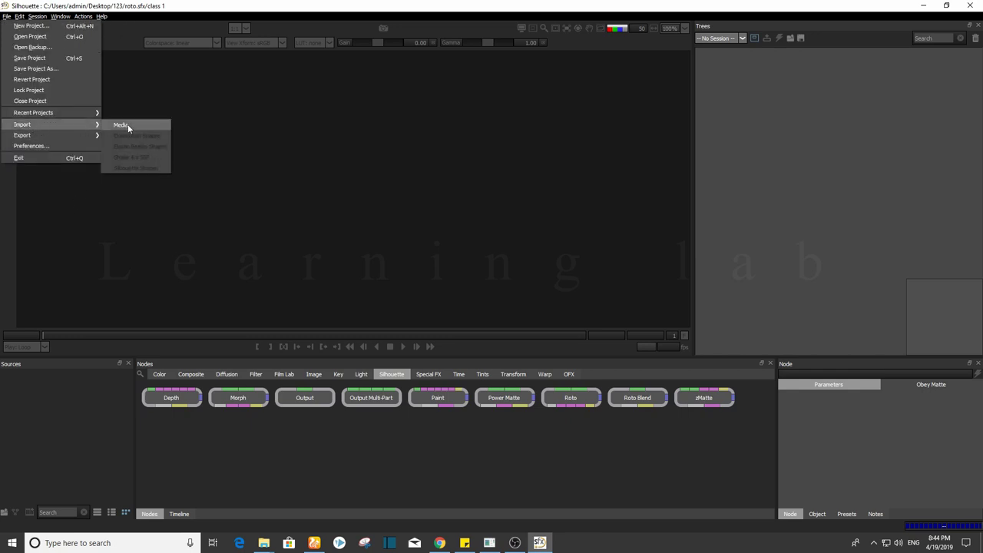
click(121, 125)
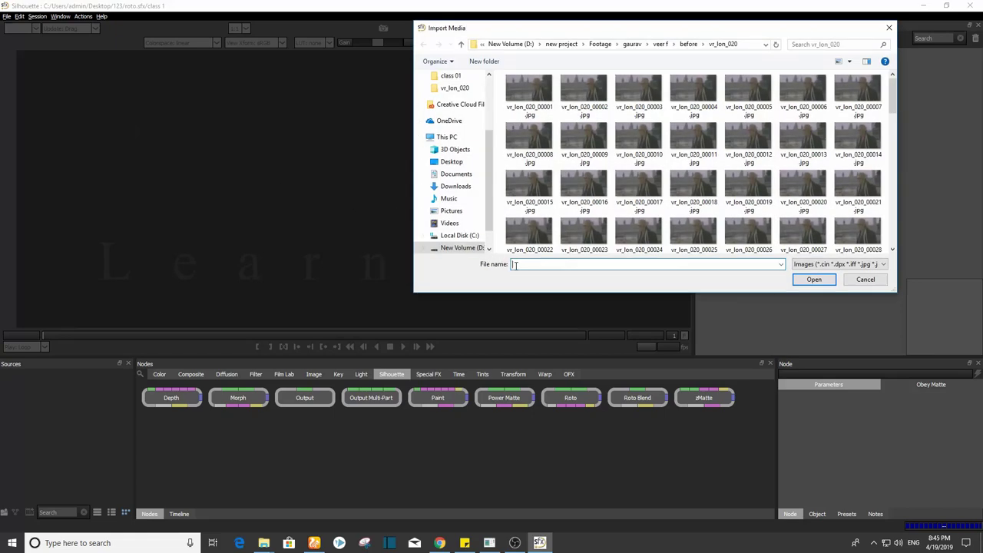
text(D:\new project\Footage\gaurav\veer f\before\vr_lon_020)
key(Return)
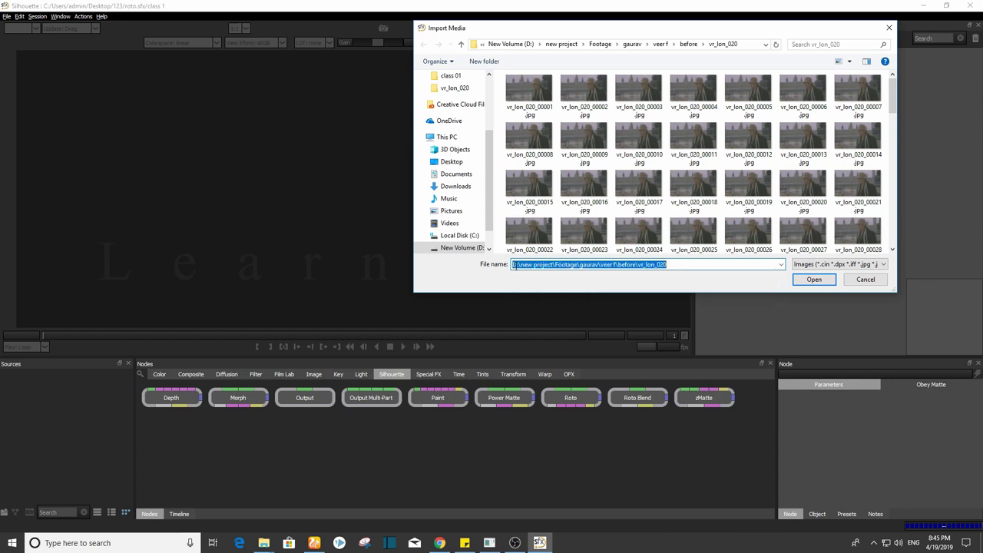
click(529, 90)
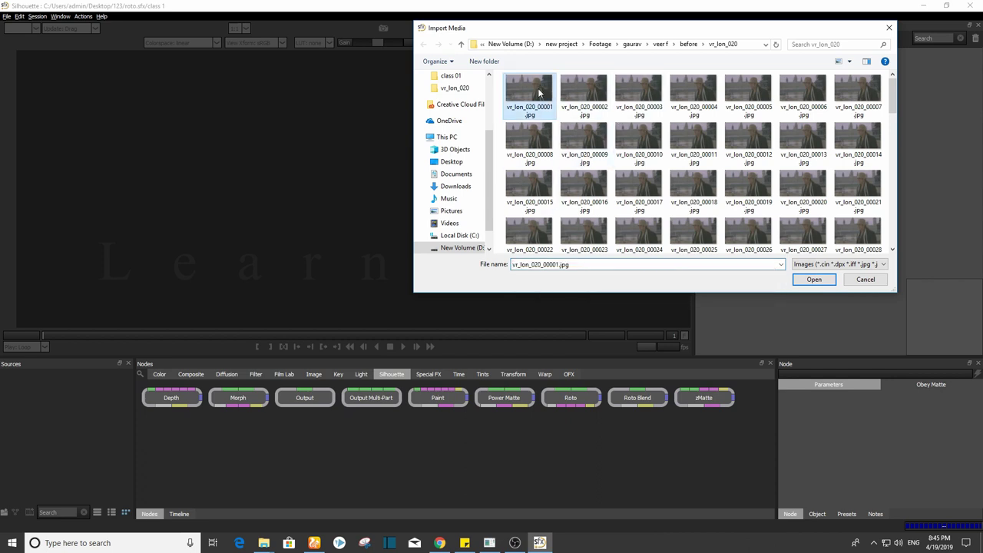
click(814, 280)
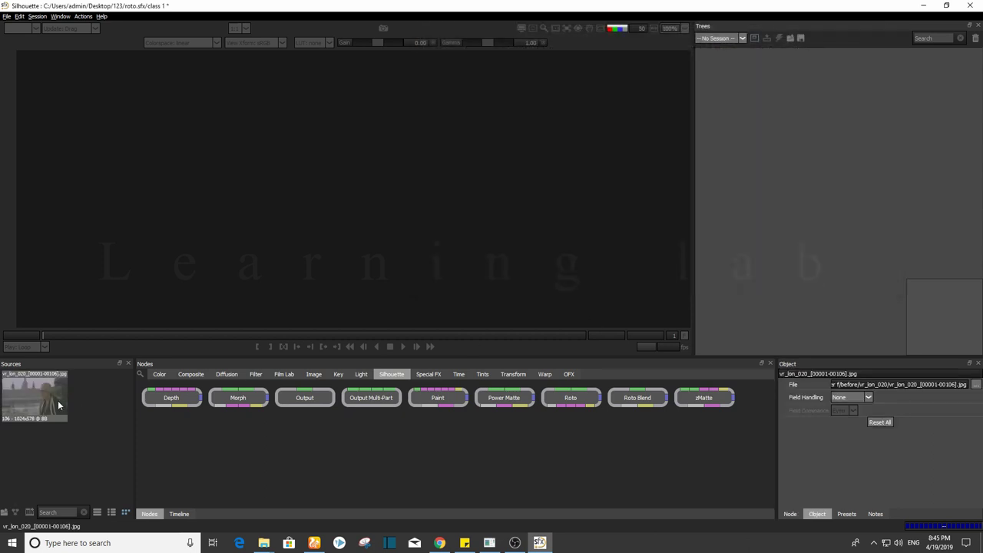
- Delete the imported vr_lon_020 sequence from the project's sources
click(104, 423)
click(27, 401)
key(Delete)
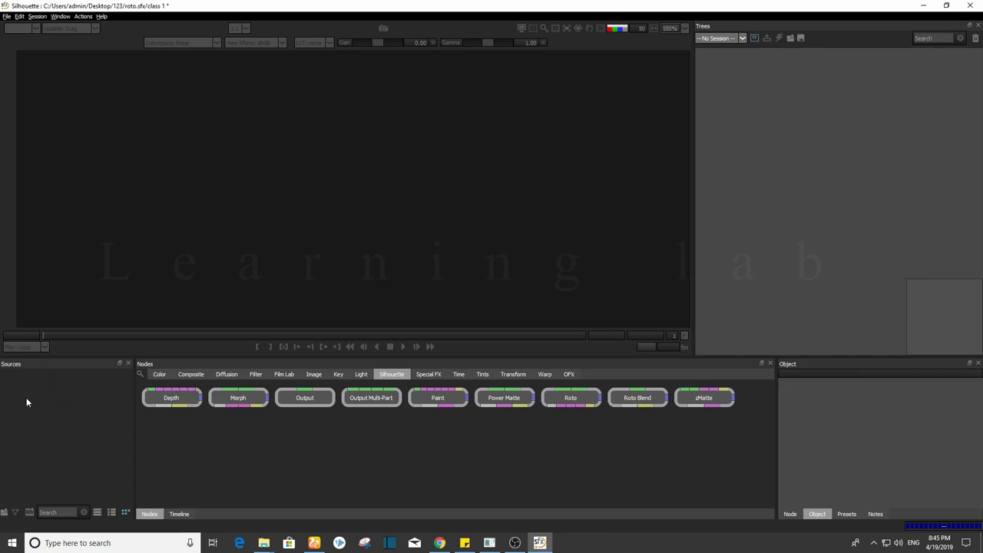
- Import the vr_lon_020 image sequence again as a source, choosing its first frame vr_lon_020_00001.jpg
double_click(32, 413)
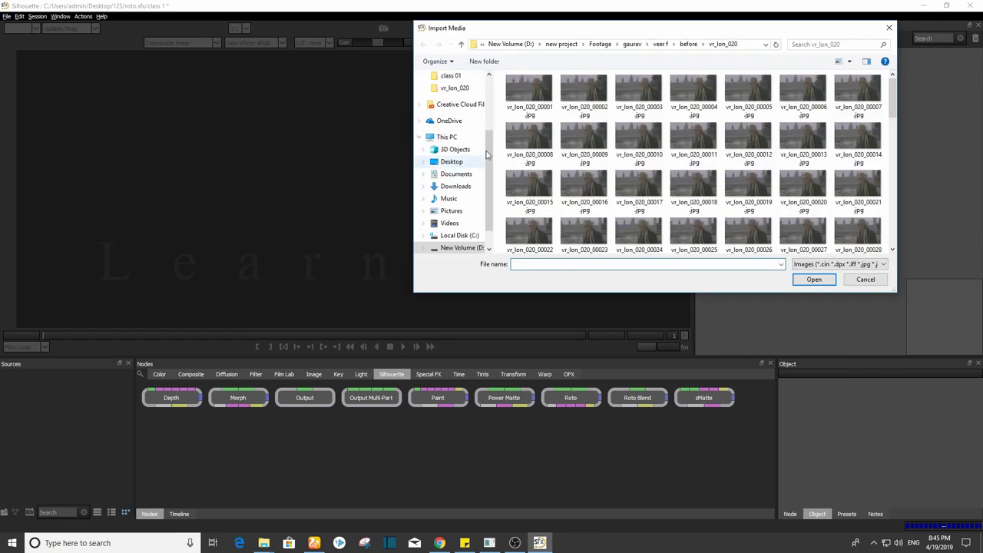
click(528, 92)
click(815, 280)
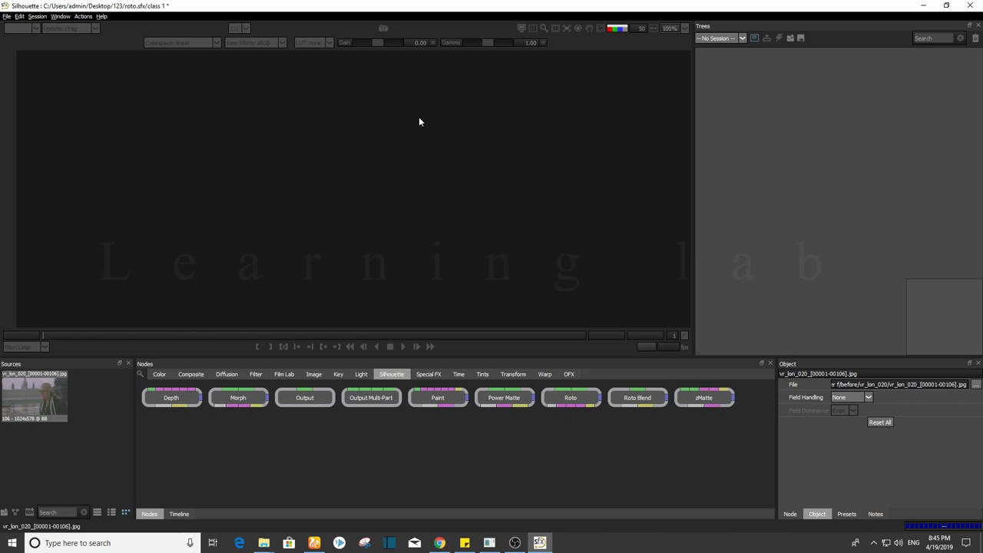
- Create a session named class 01 from the imported sequence, keeping the Custom format
drag(43, 398, 798, 197)
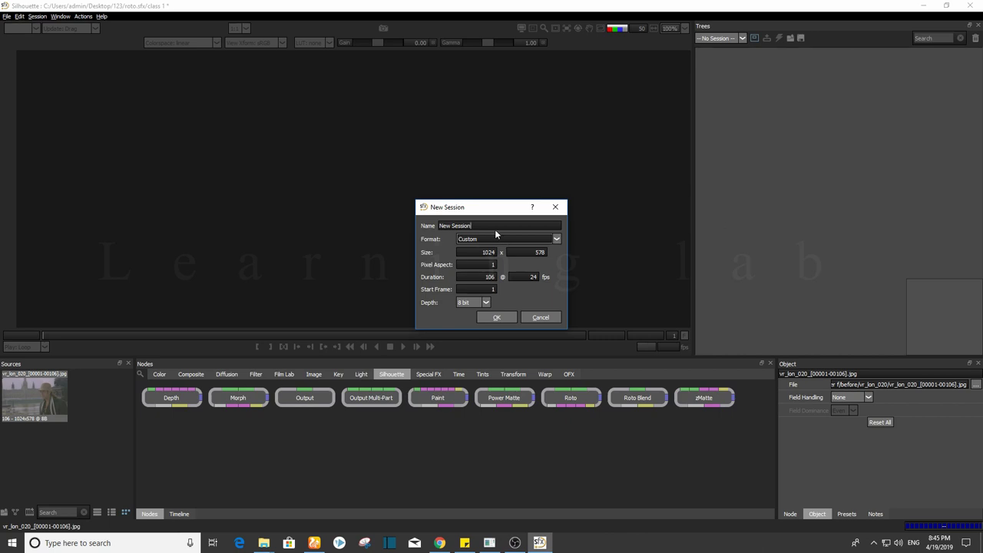
drag(492, 227, 439, 227)
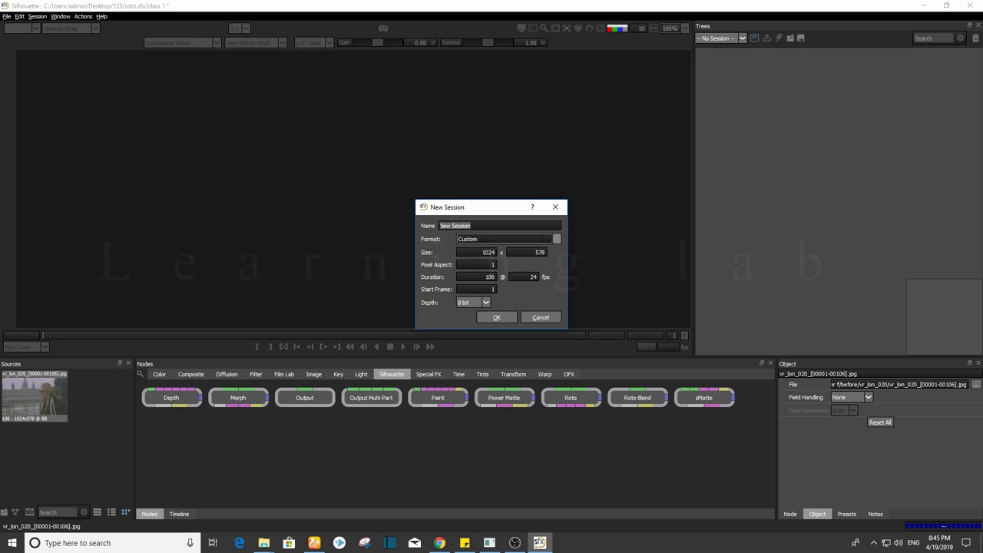
text(class 01)
click(559, 240)
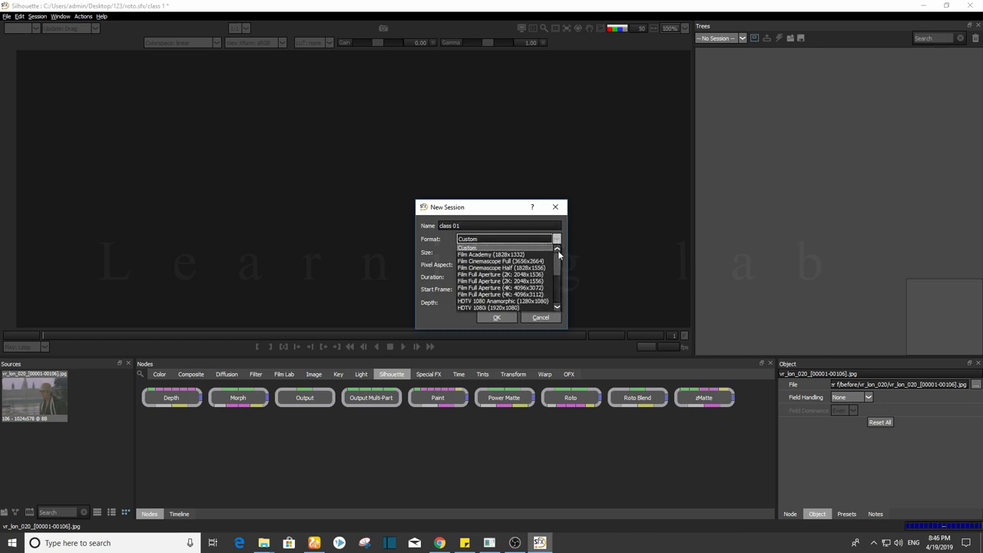
click(441, 312)
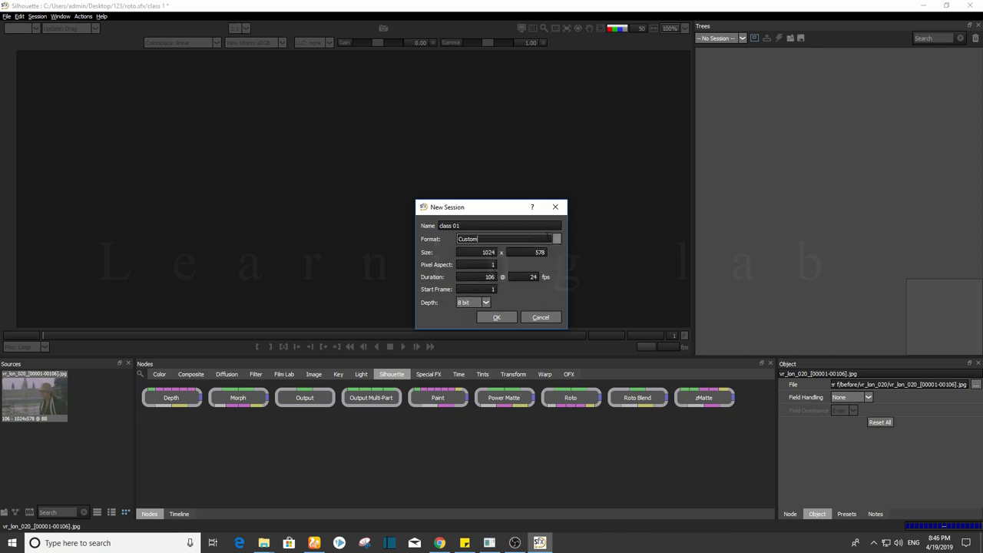
double_click(472, 291)
click(500, 319)
- Rearrange the node tree so the vr_lon_020 source node sits well above the Output node
scroll(414, 178, down, 1)
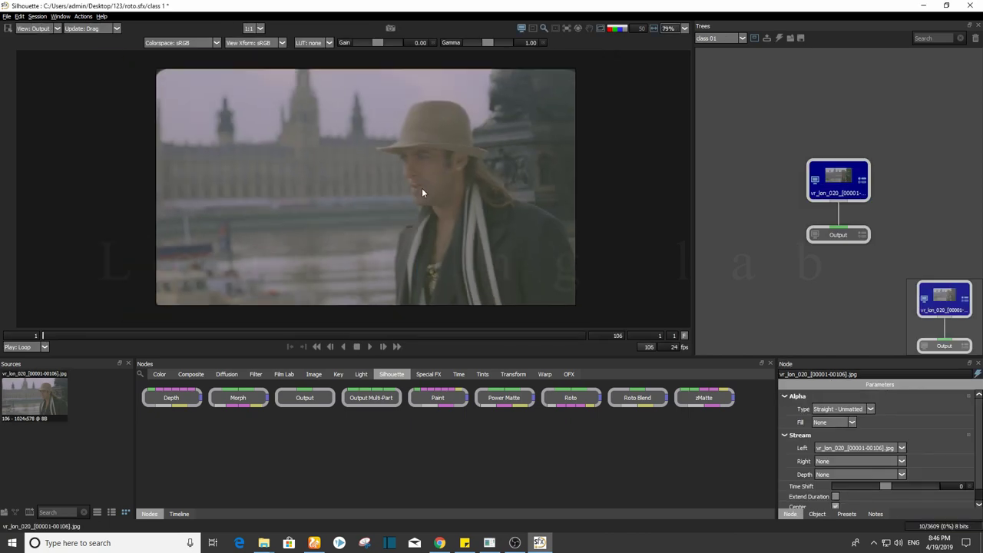
drag(434, 208, 455, 189)
drag(847, 227, 855, 311)
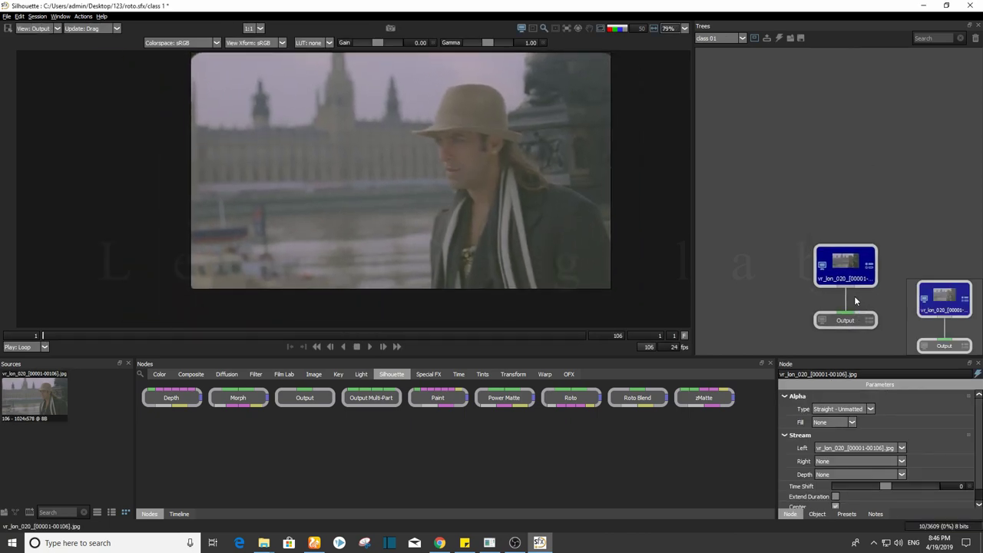
drag(852, 273, 855, 173)
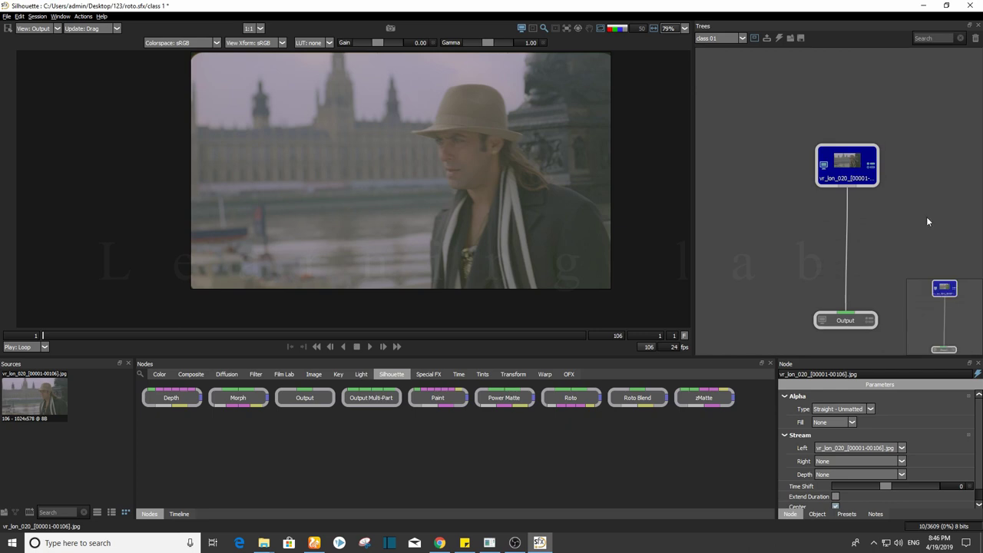
drag(863, 306, 838, 294)
drag(831, 156, 831, 171)
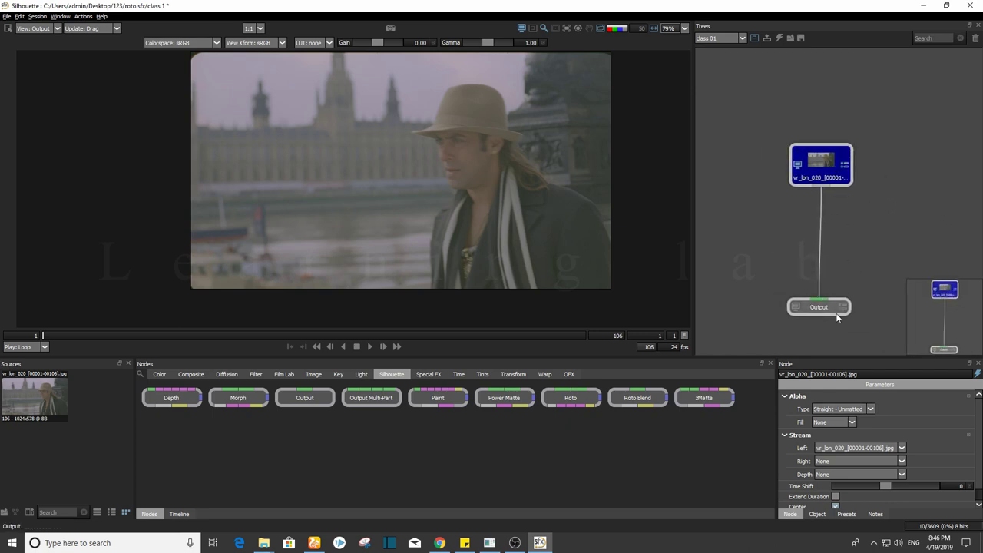
drag(830, 310, 836, 312)
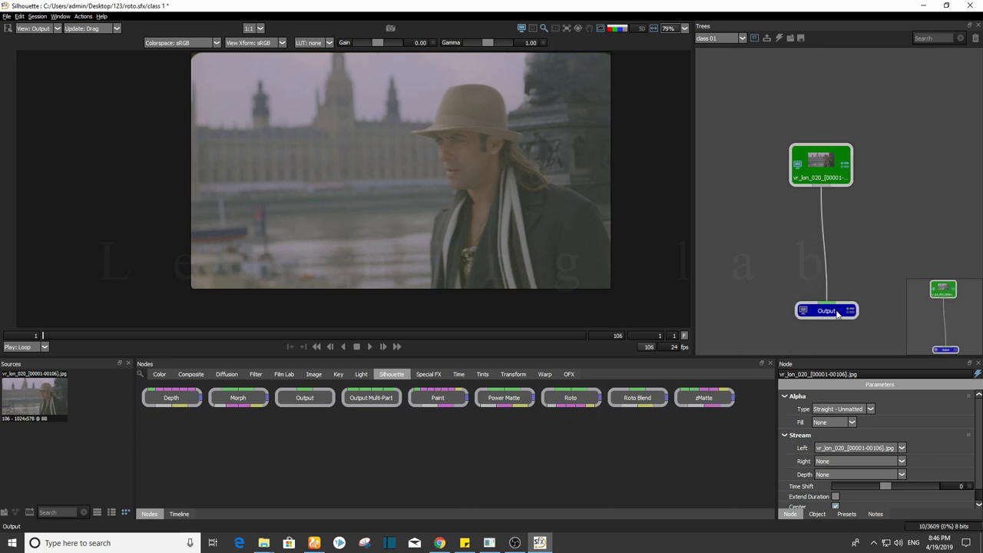
drag(867, 234, 860, 248)
- Play the imported footage to review the shot
drag(408, 202, 387, 226)
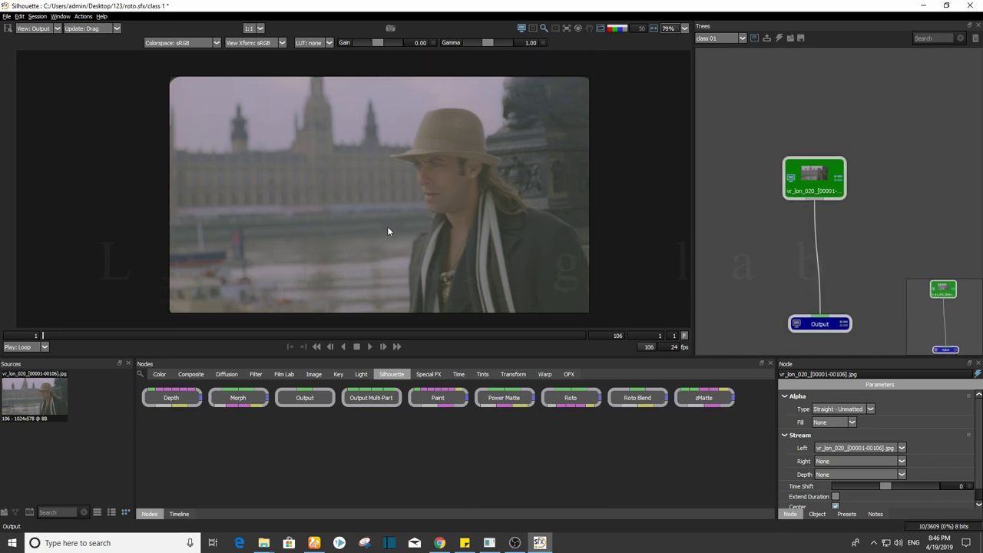
click(370, 346)
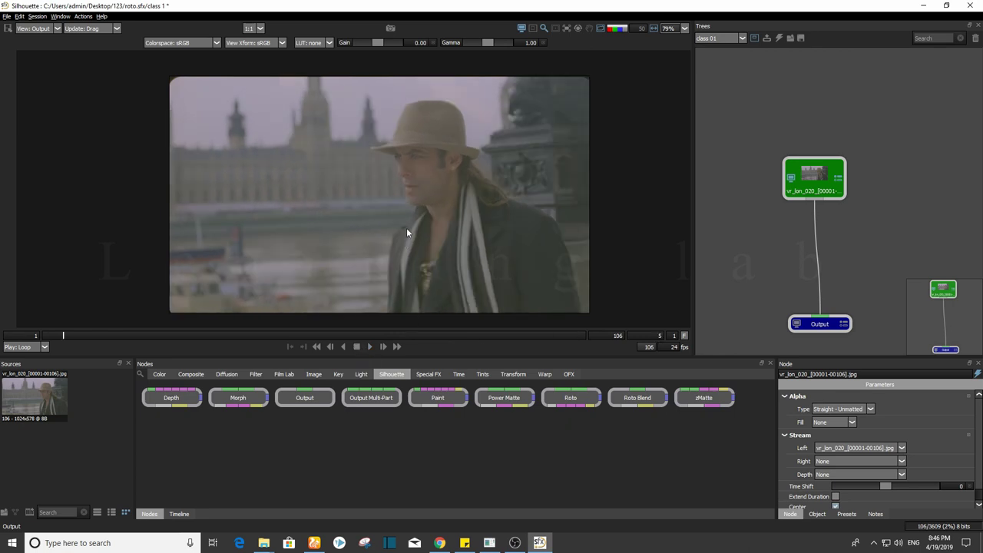
drag(427, 132, 420, 134)
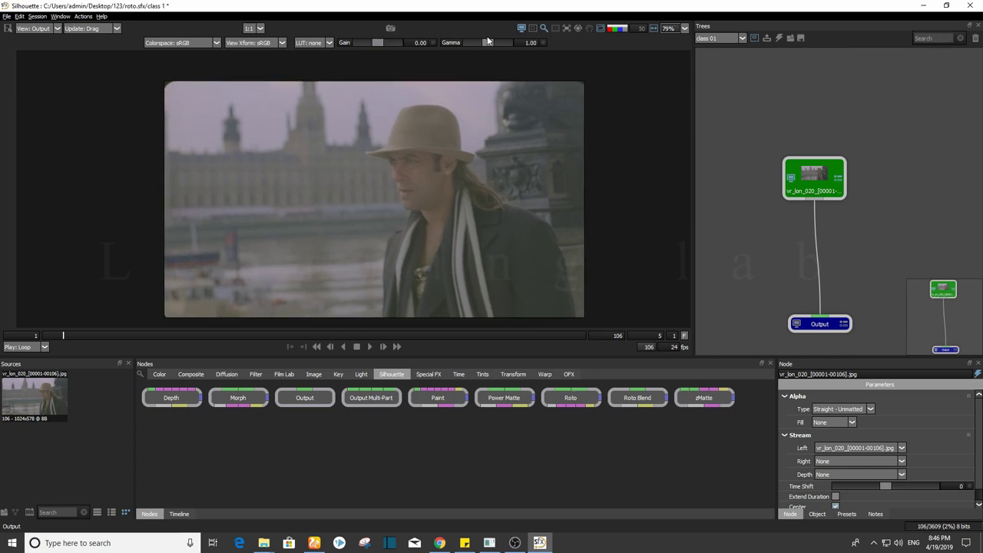
- Set the viewer's gain to 0.24 and its gamma to 0.94
mouse_move(384, 44)
mouse_down()
mouse_move(398, 44)
mouse_move(376, 44)
mouse_up()
mouse_move(486, 43)
mouse_down()
mouse_move(495, 43)
mouse_move(485, 44)
mouse_up()
drag(377, 43, 380, 43)
mouse_move(394, 75)
mouse_down()
mouse_move(401, 82)
mouse_move(389, 71)
mouse_up()
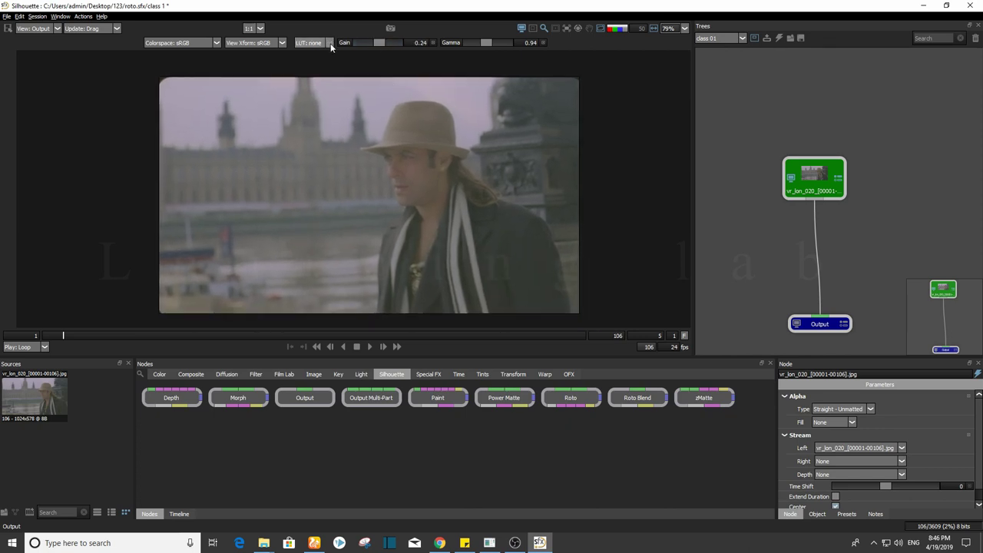
click(310, 42)
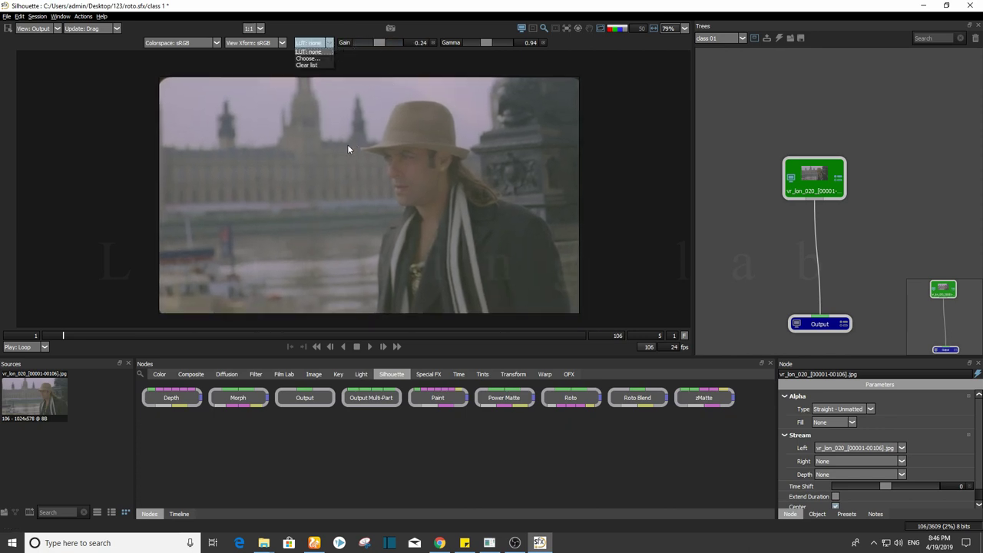
click(257, 67)
click(278, 42)
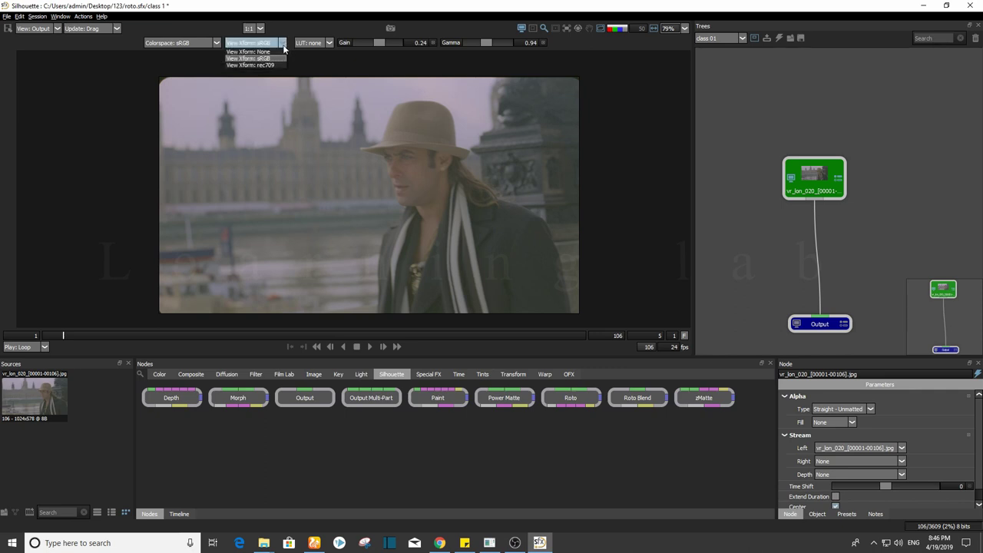
click(187, 56)
- Compare the footage in the linear, rec709, Cineon and Gamma1.8 colorspaces, and set it back to sRGB
click(218, 43)
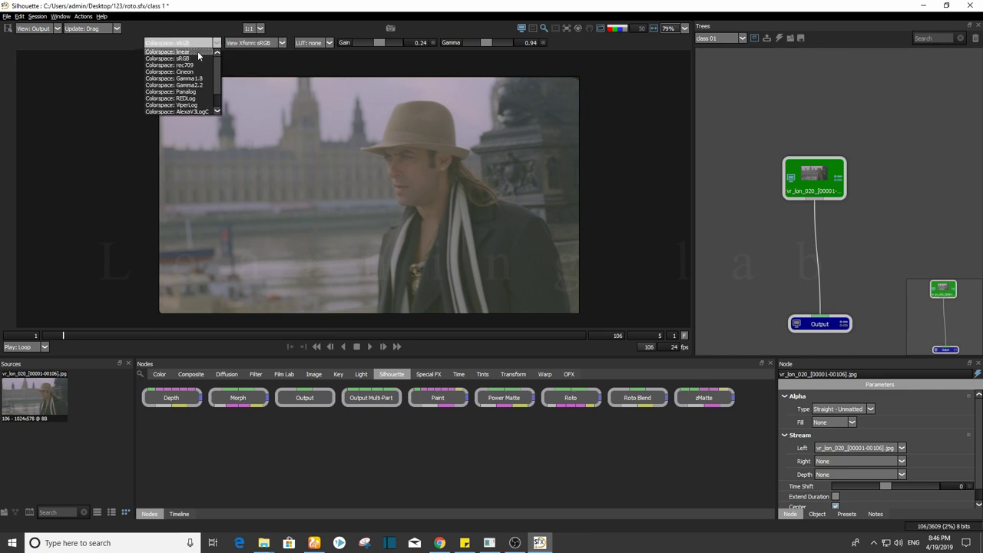
click(197, 51)
click(216, 43)
click(185, 66)
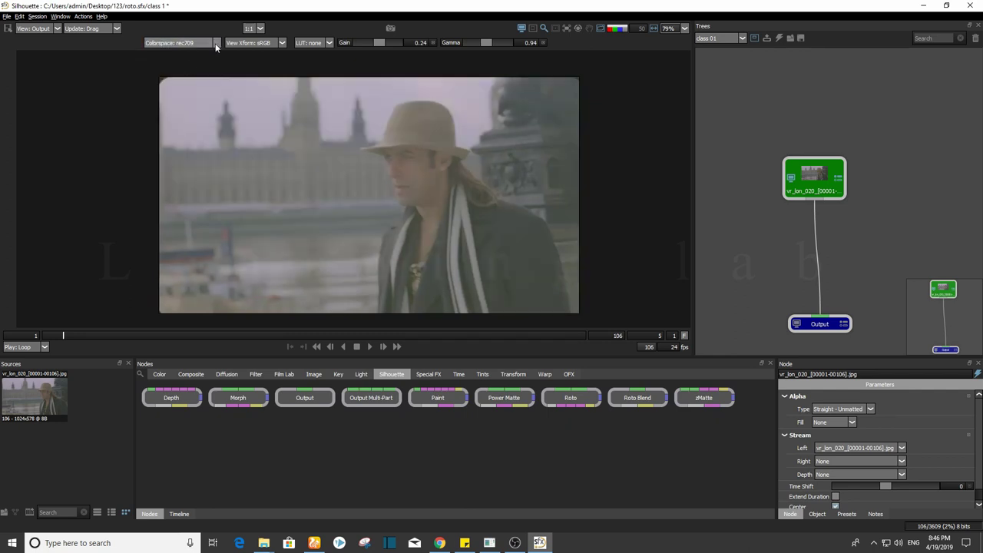
click(217, 43)
click(192, 72)
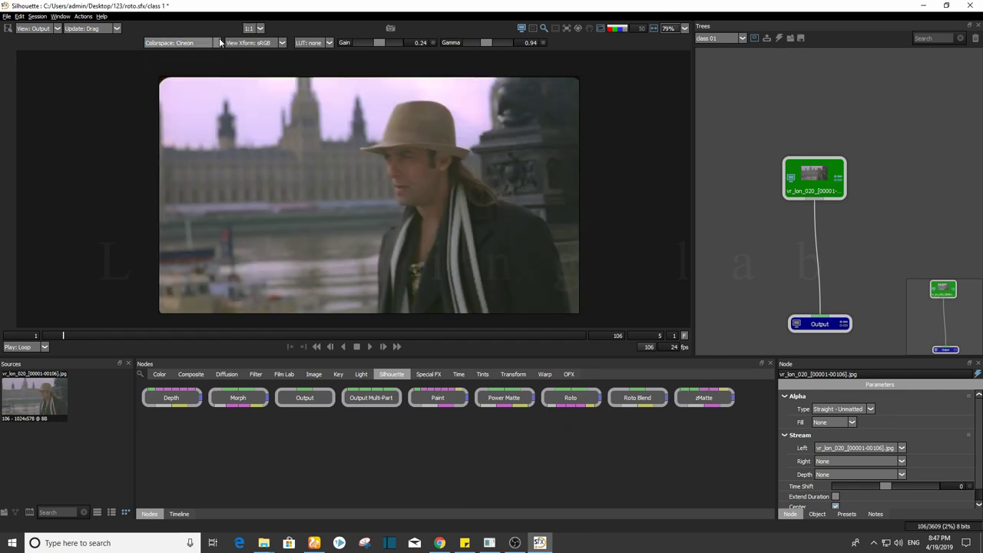
click(218, 43)
click(193, 78)
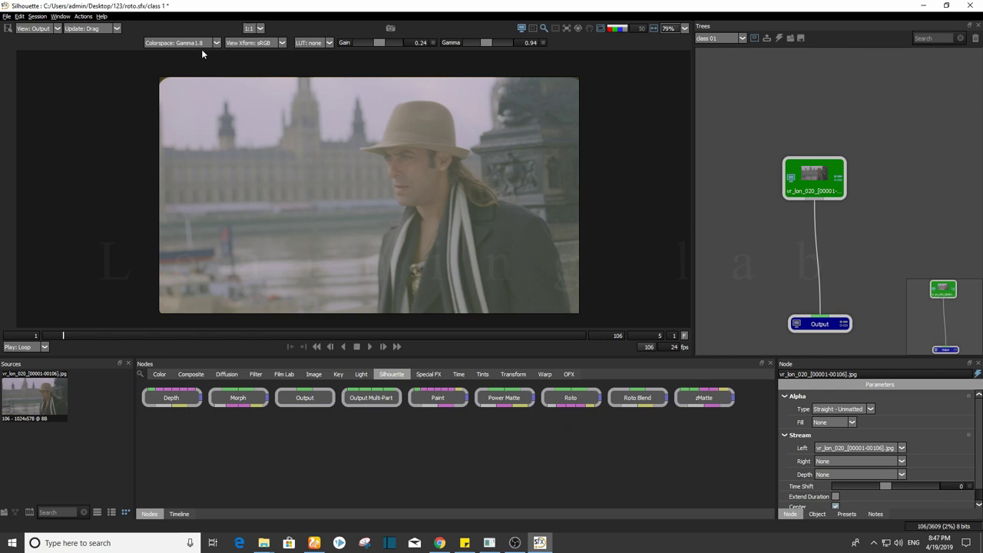
click(184, 43)
click(178, 52)
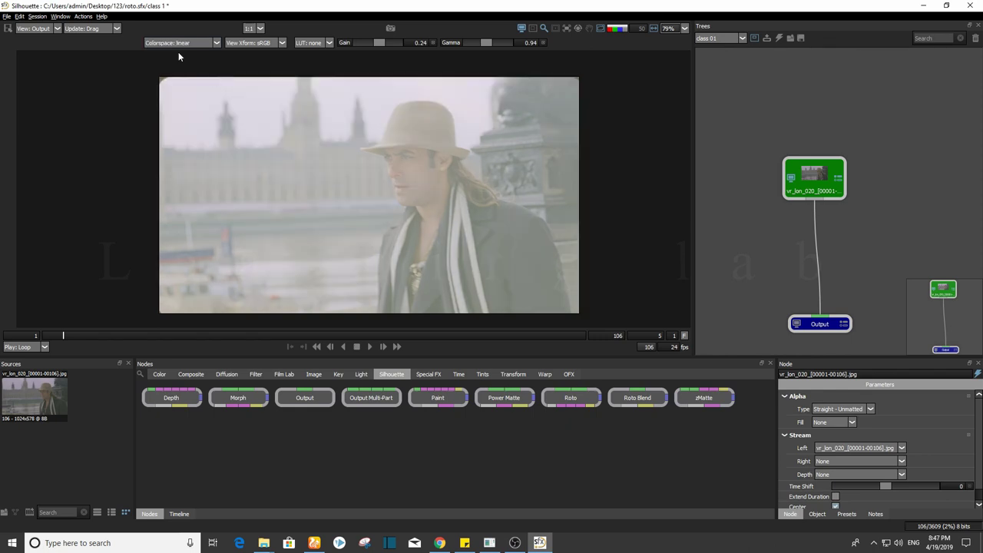
click(218, 43)
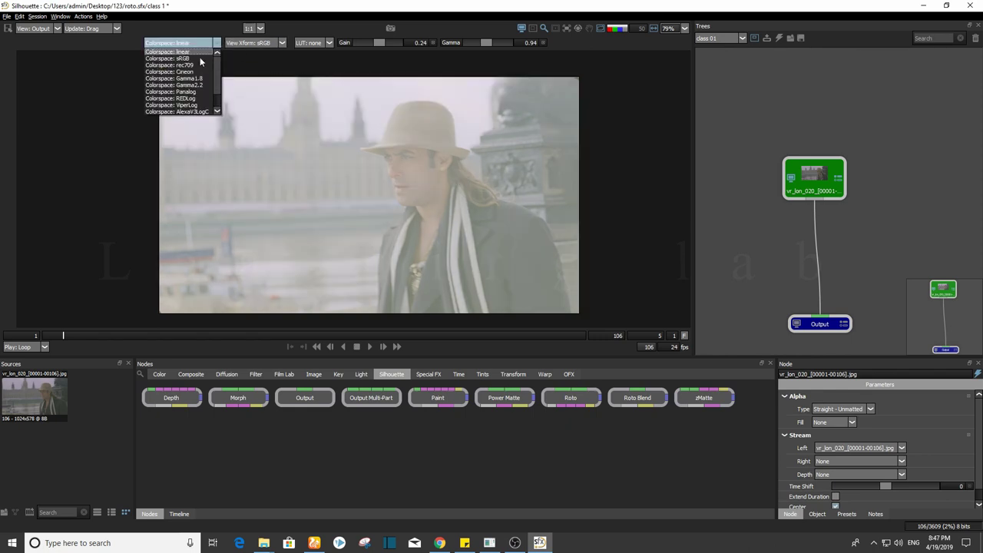
click(195, 64)
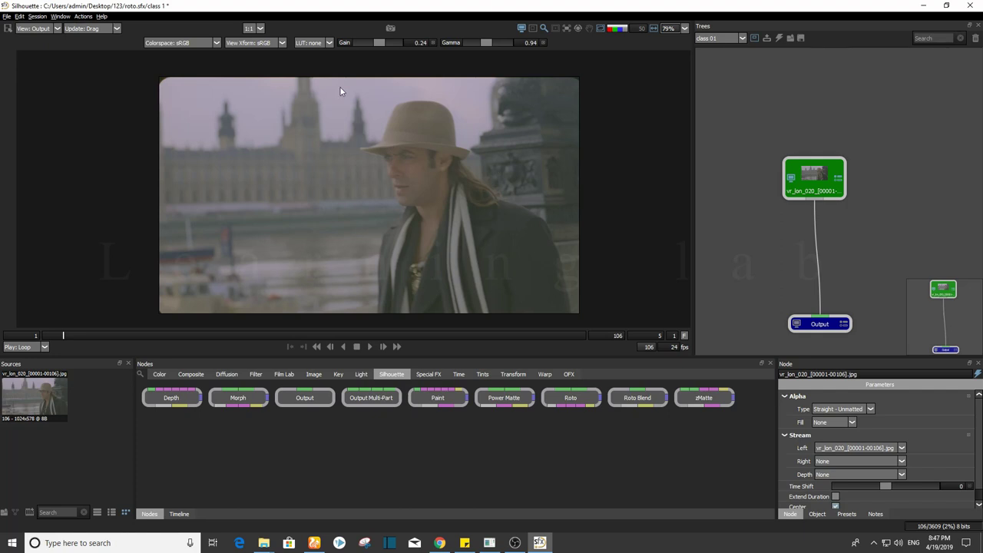
click(116, 28)
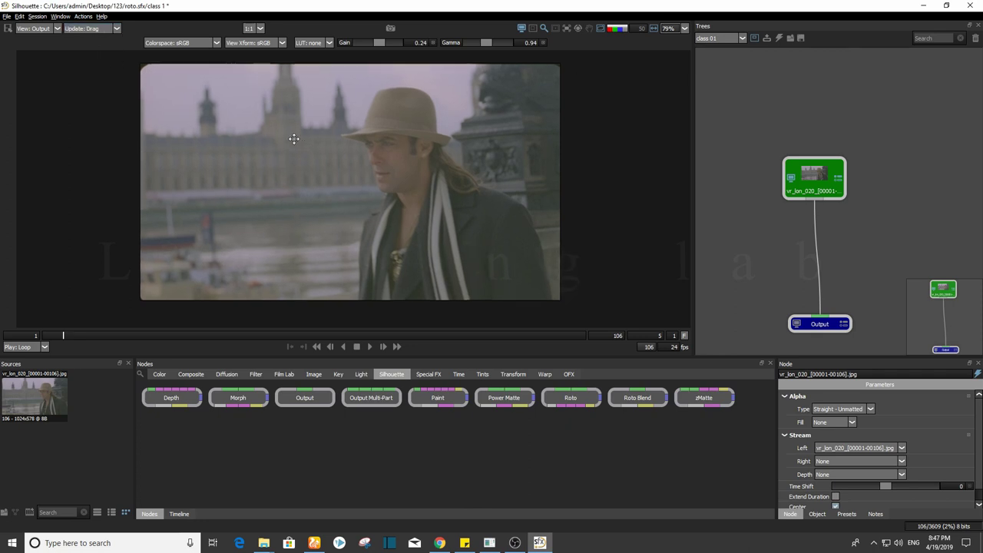
click(57, 29)
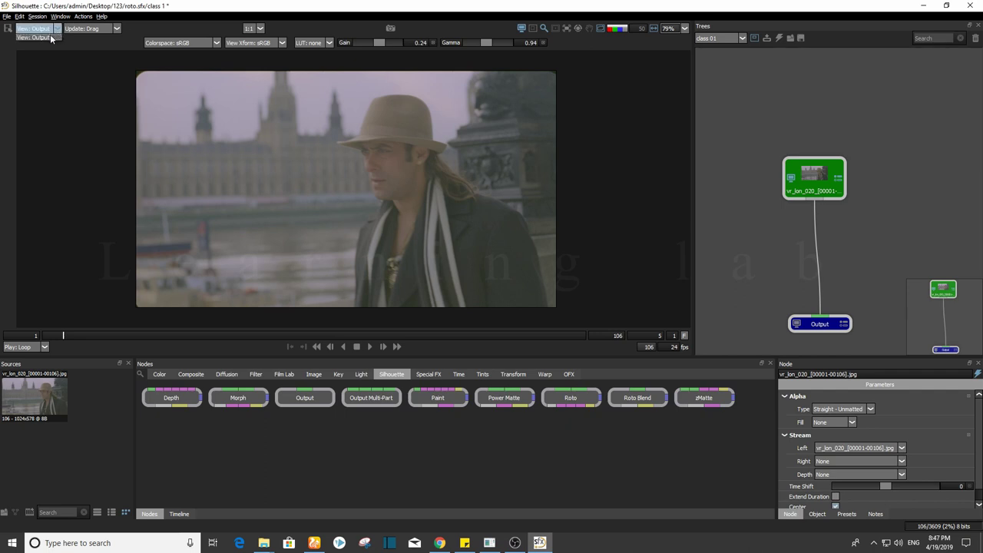
click(239, 101)
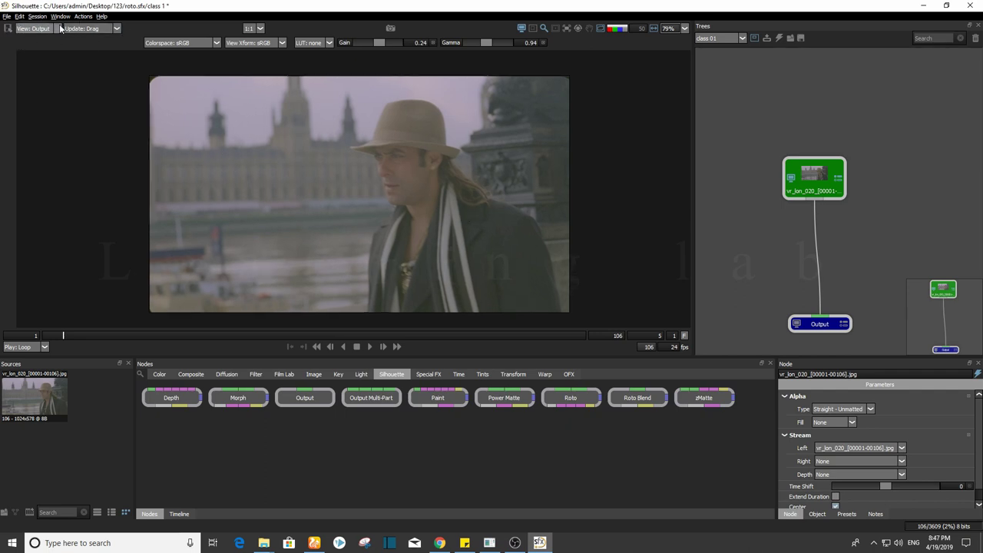
- Inspect a single color channel of the footage in the viewer and return to the full-color display
drag(458, 193, 492, 206)
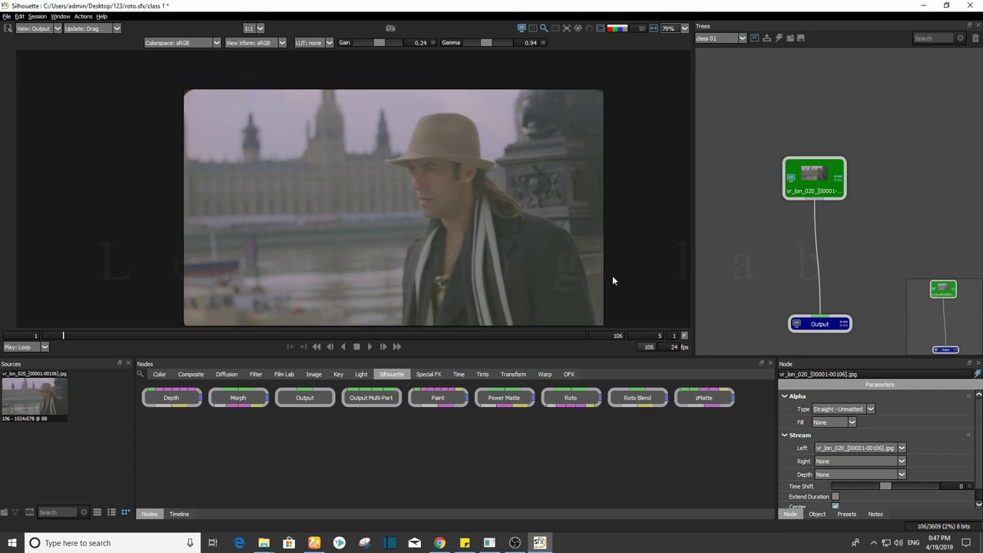
mouse_move(505, 143)
mouse_down()
mouse_move(501, 132)
mouse_move(517, 142)
mouse_up()
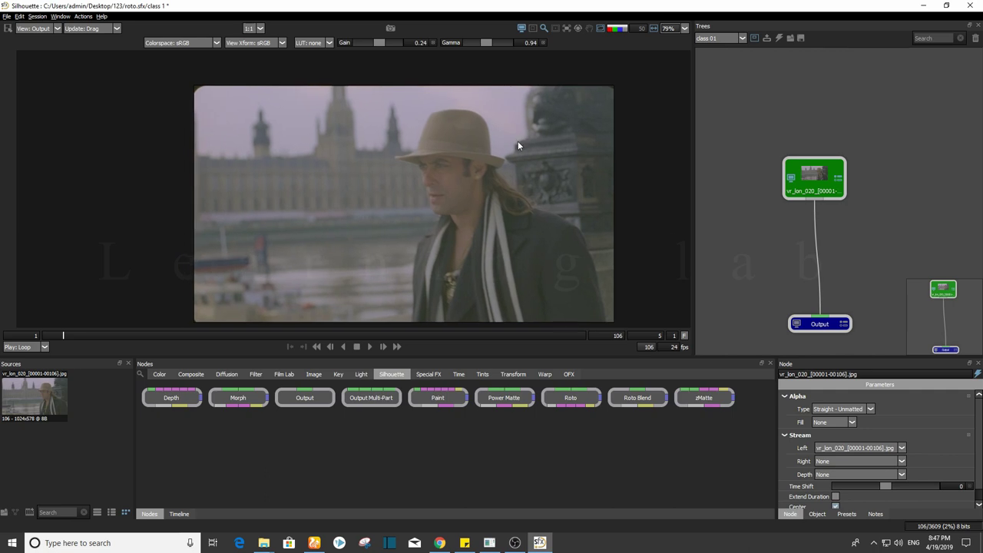
click(608, 30)
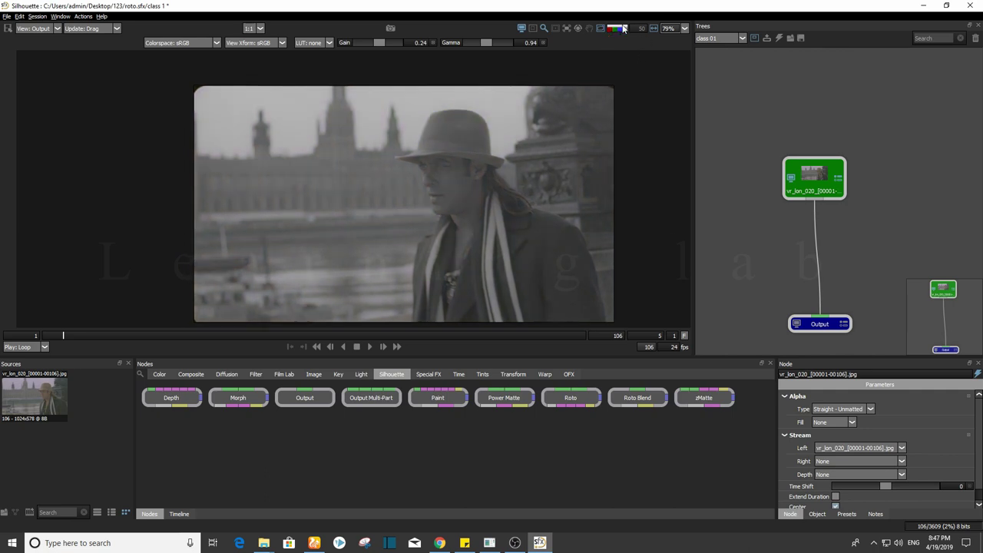
click(624, 28)
drag(586, 197, 575, 186)
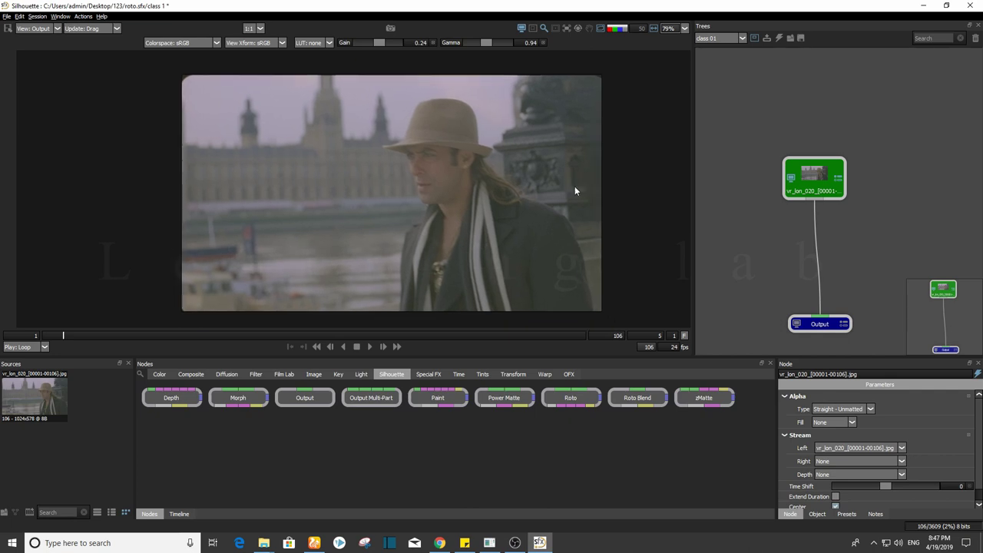
- Review the parameters of the vr_lon_020 source node and the Output node
click(807, 189)
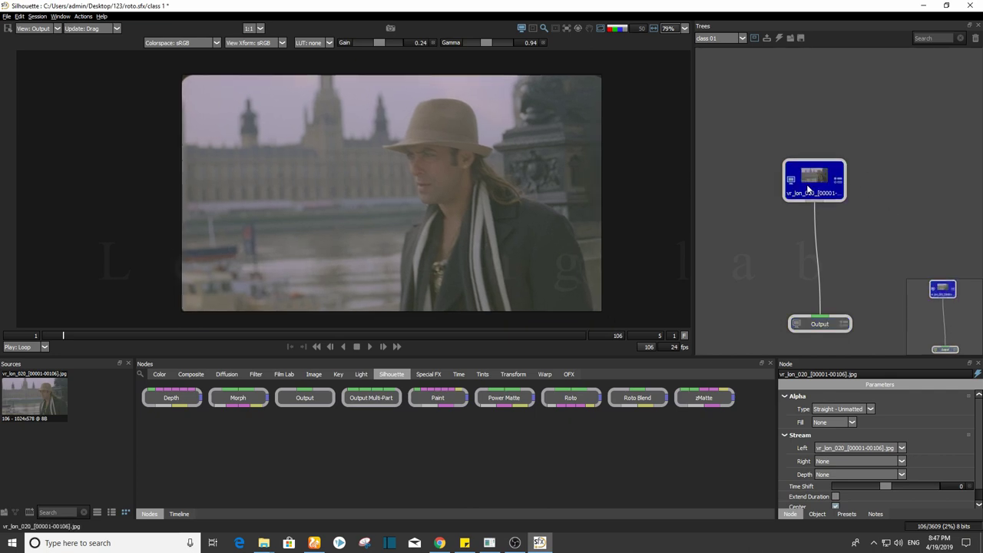
scroll(917, 445, down, 1)
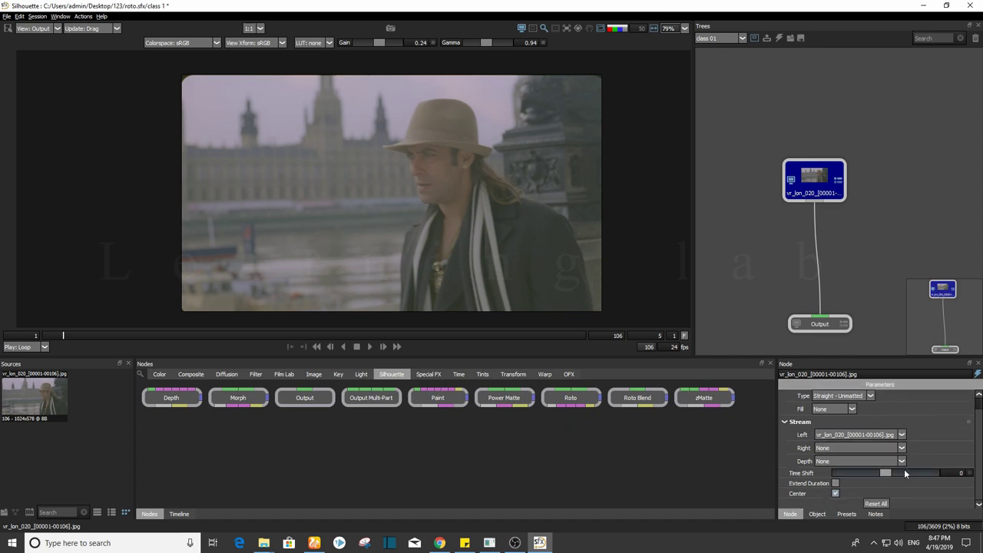
click(822, 326)
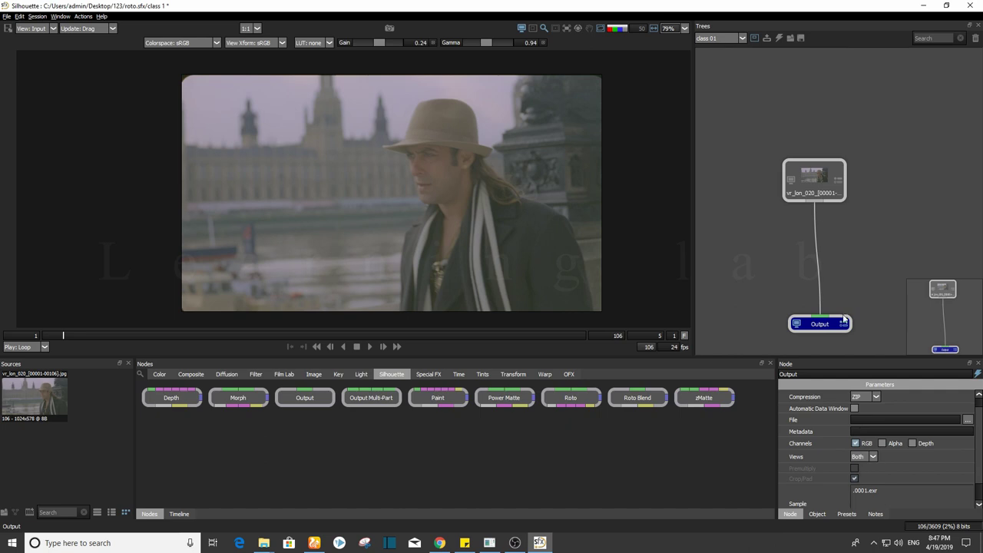
click(815, 184)
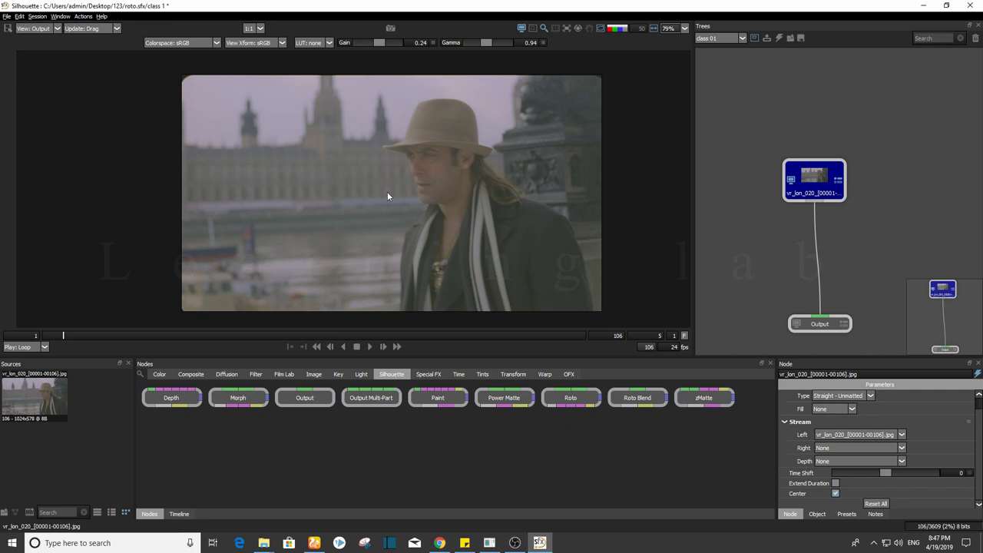
- Go to frame 1 and advance through the footage one frame at a time to frame 22
scroll(387, 193, up, 2)
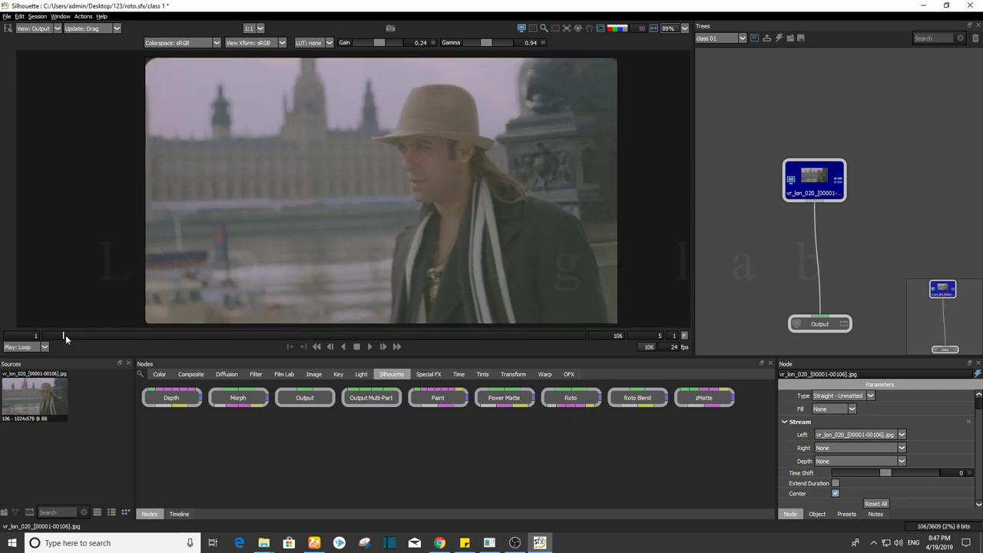
drag(65, 335, 43, 335)
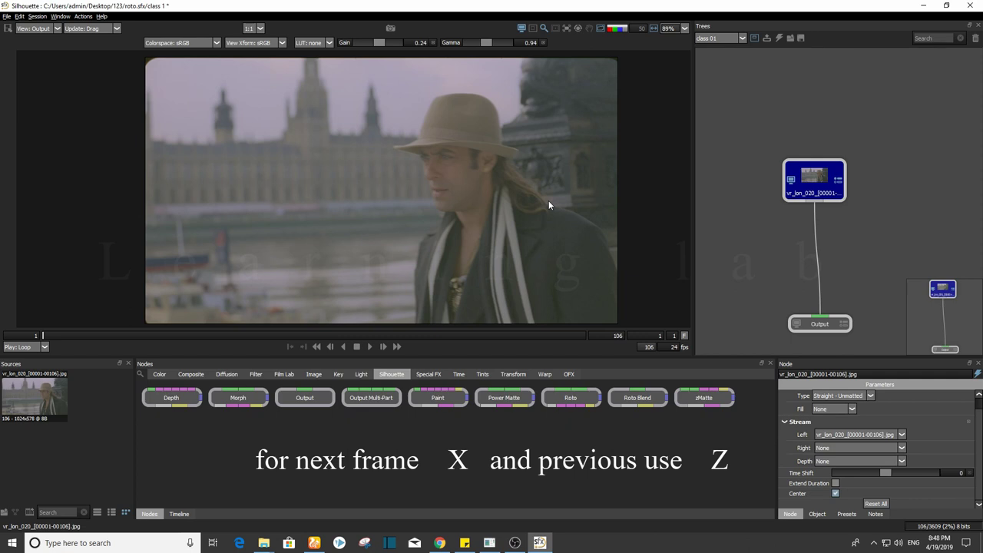
key(x)
key(x)
key(x)
key(x)
key(x)
key(x)
key(x)
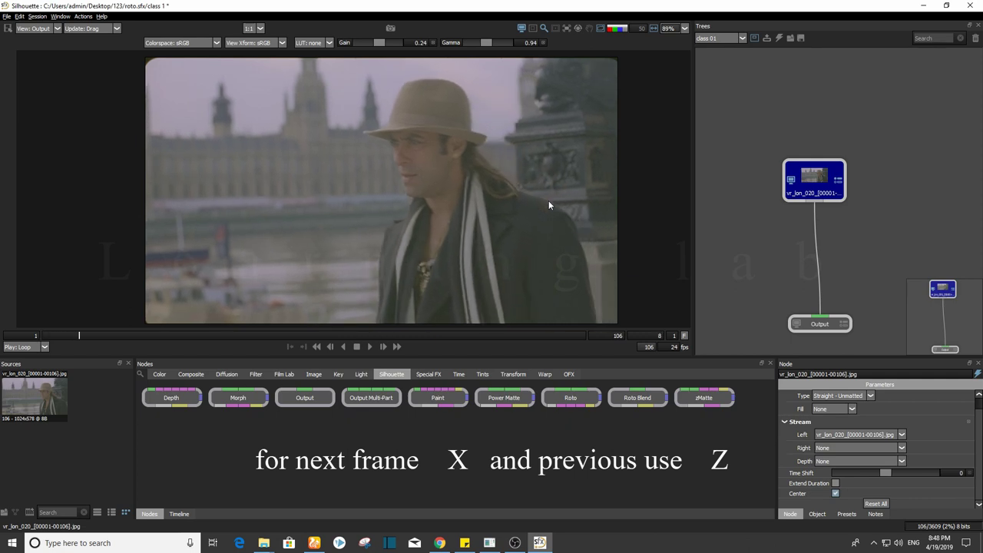
key(x)
key(x)
key(x)
key(x)
key(x)
key(x)
key(x)
key(x)
key(x)
key(x)
key(x)
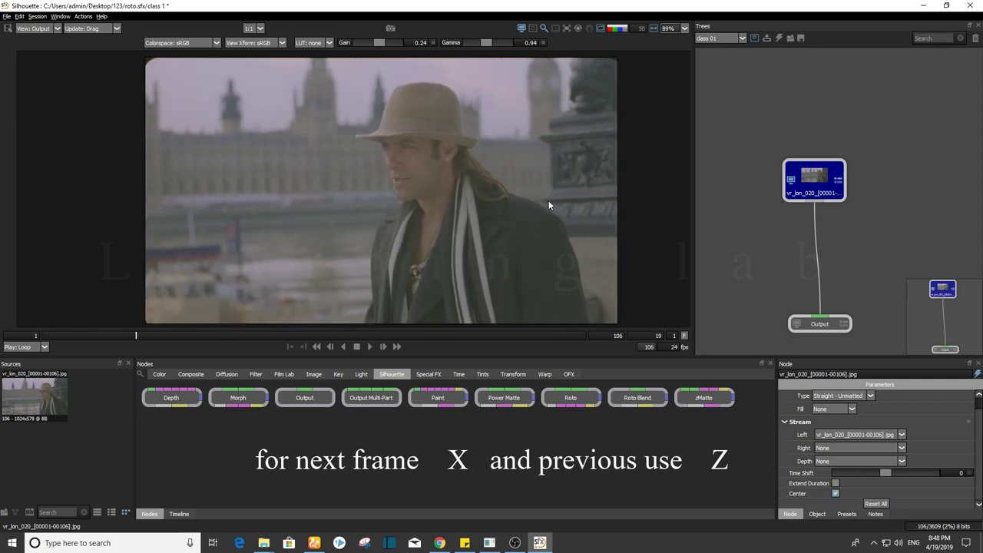
key(x)
key(x)
key(x)
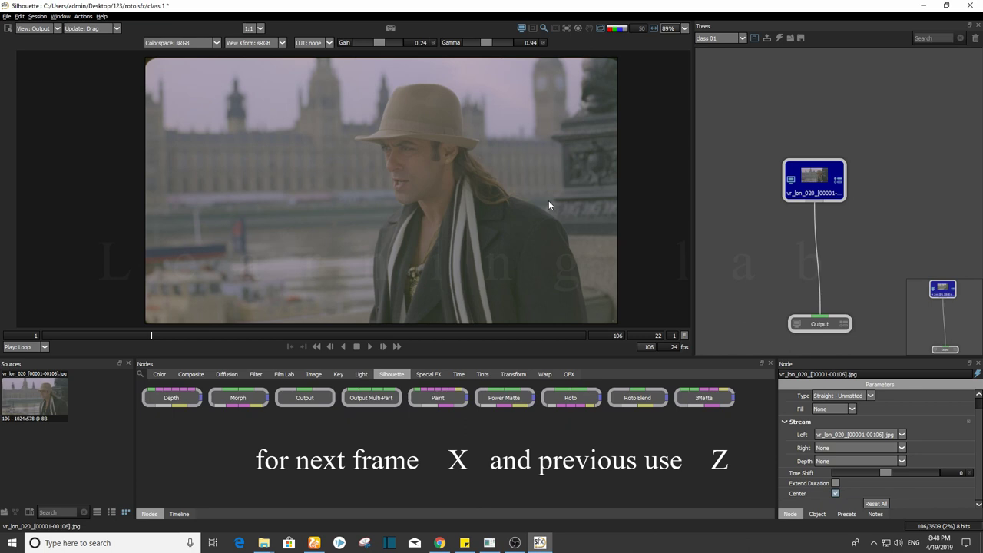
- Go back through the footage one frame at a time from frame 22 to frame 5
key(z)
key(z)
key(z)
key(z)
key(z)
key(z)
key(z)
key(z)
key(z)
key(z)
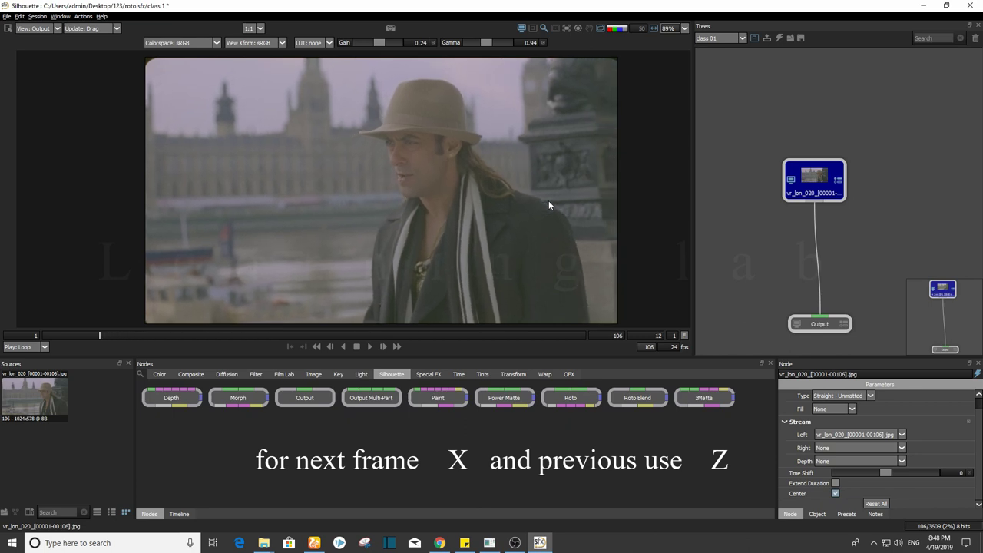
key(z)
key(z)
key(z)
key(z)
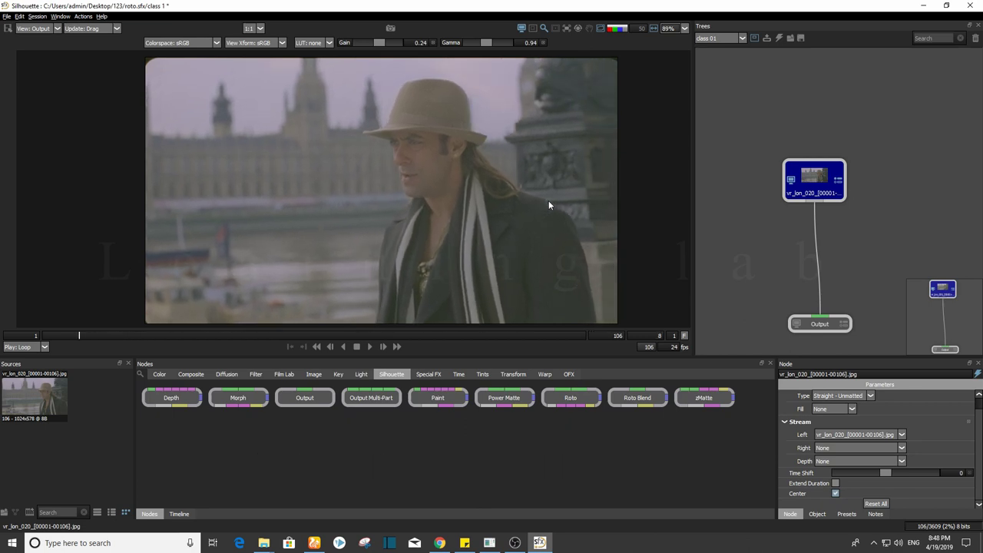
key(z)
key(z)
key(z)
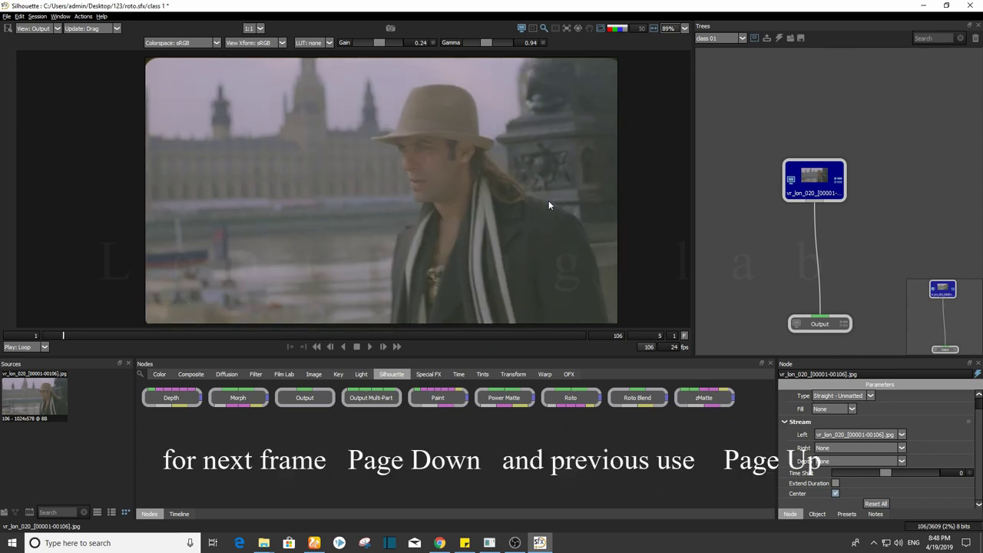
- Advance through the footage frame by frame from frame 5 to review the man's movement
key(Page_Down)
key(Page_Down)
key(Page_Down)
key(Page_Down)
key(Page_Down)
key(Page_Down)
key(Page_Down)
key(Page_Down)
key(Page_Down)
key(Page_Down)
key(Page_Down)
key(Page_Down)
key(Page_Down)
key(Page_Down)
key(Page_Down)
key(Page_Down)
key(Page_Down)
key(Page_Down)
key(Page_Down)
key(Page_Down)
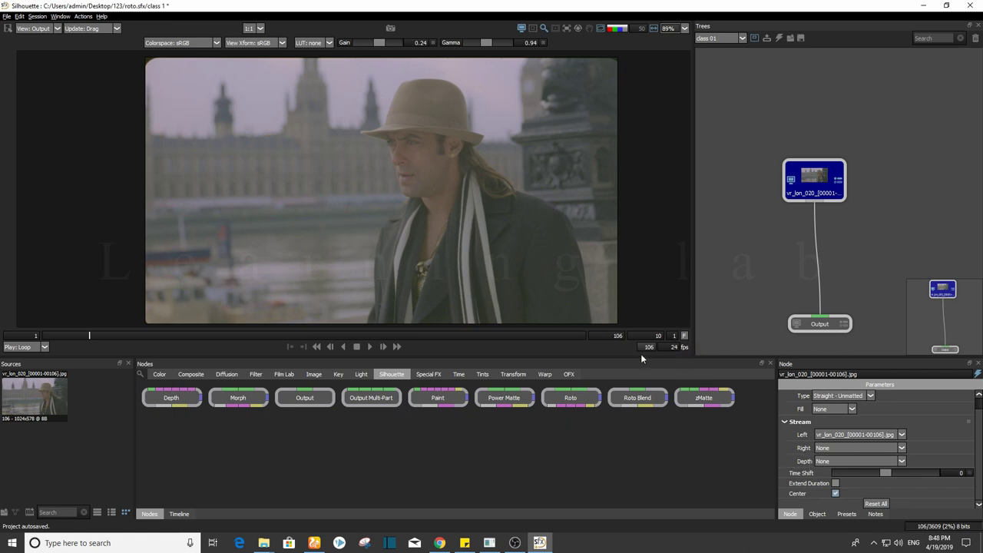
- Try a frame increment of 5 while moving through the shot, and set the increment back to 1
key(Page_Down)
key(Page_Down)
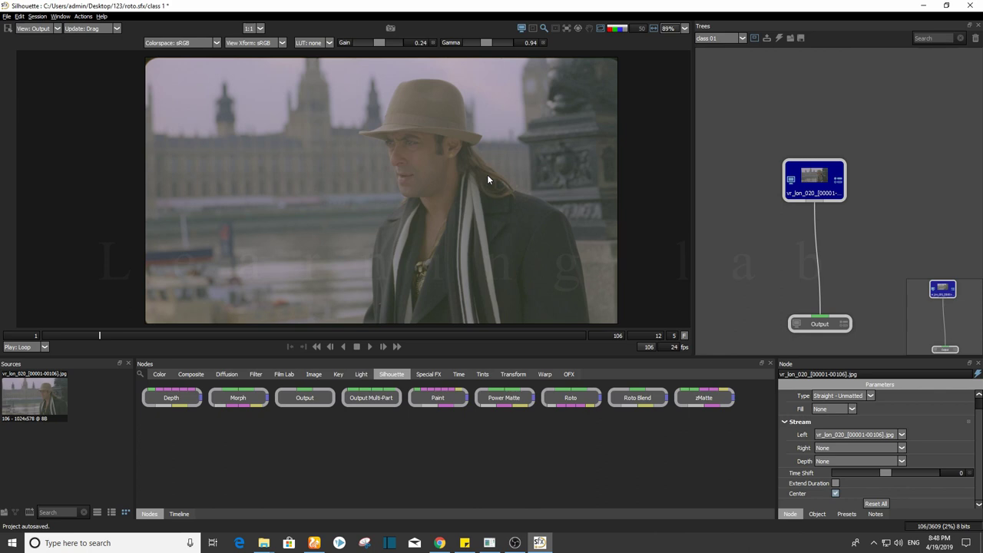
key(space)
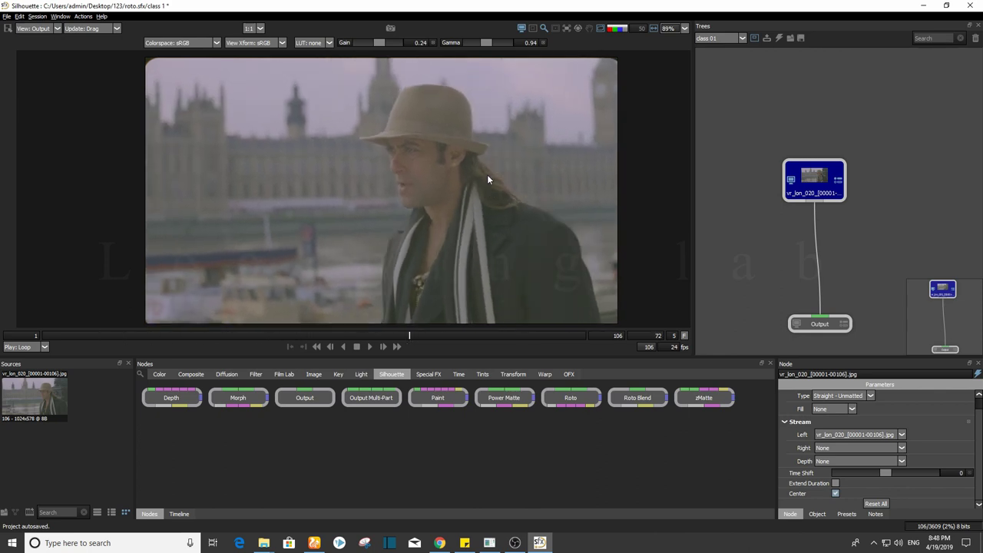
key(x)
key(x)
key(z)
key(z)
key(z)
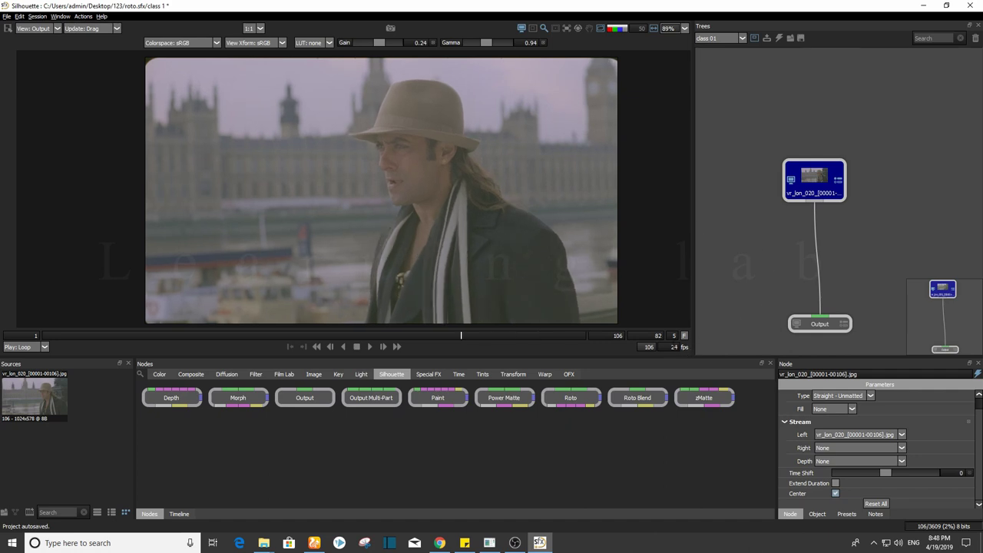
double_click(673, 335)
drag(672, 213, 662, 208)
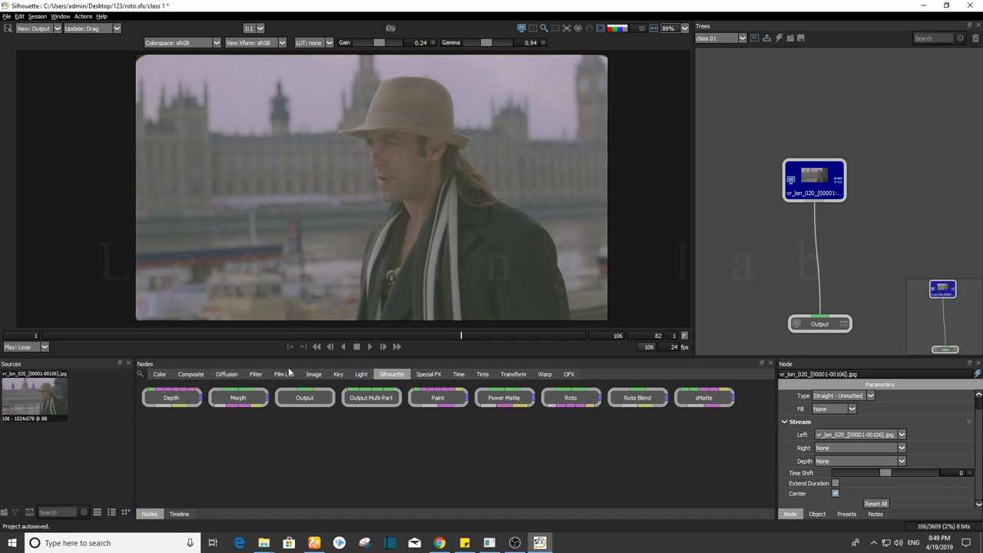
- Show the timeline and play the footage against it, stopping at frame 56
click(178, 513)
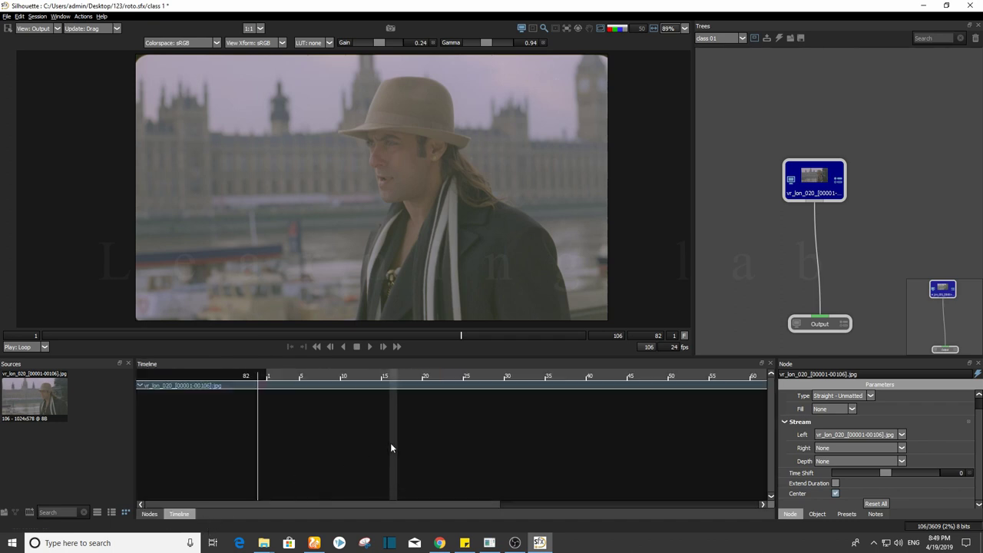
click(370, 347)
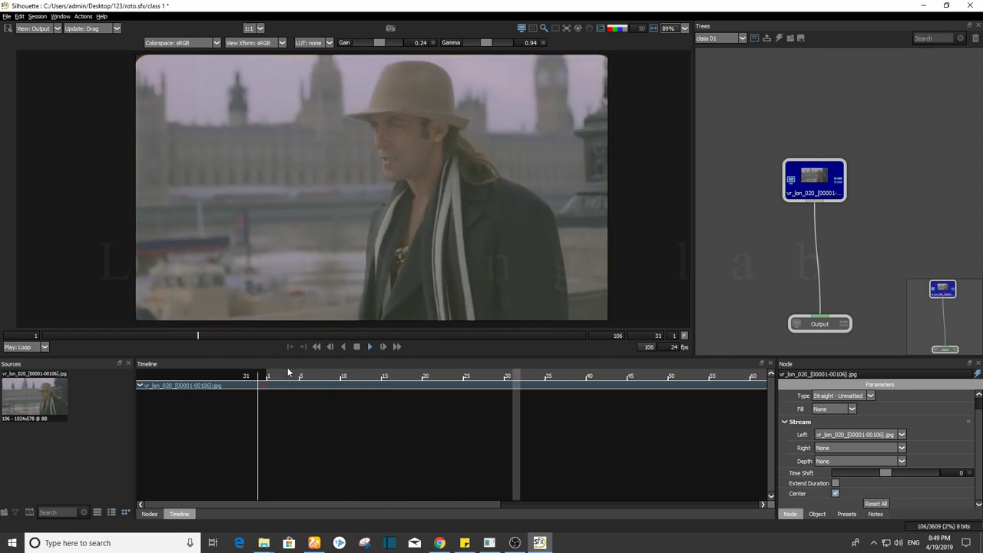
click(357, 346)
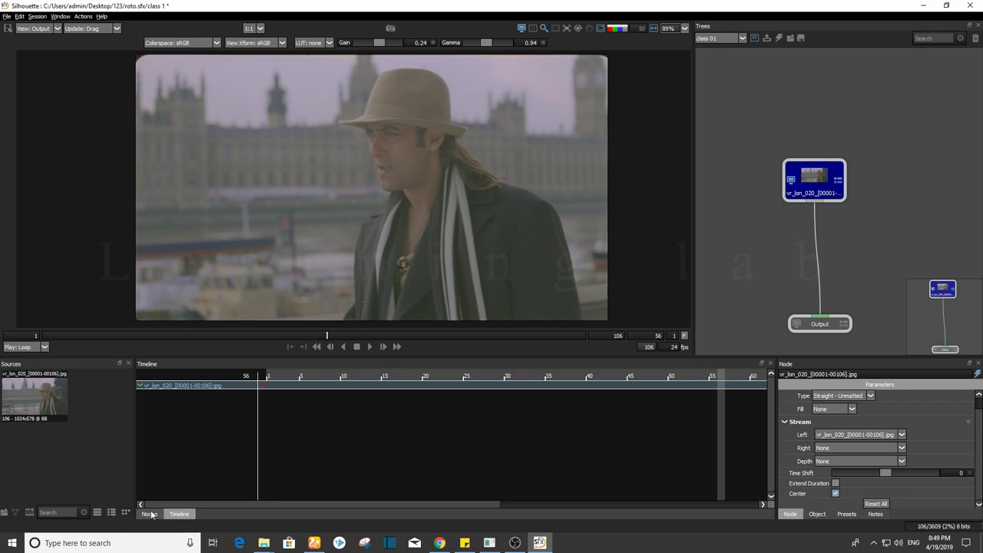
- Insert a Roto node on the connection between the vr_lon_020 source node and the Output node
click(149, 514)
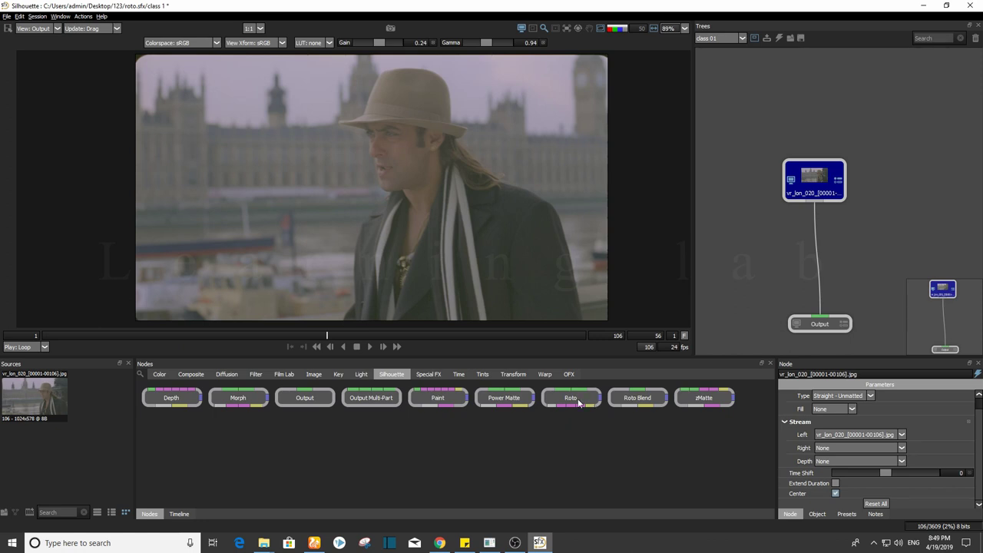
drag(571, 400, 832, 238)
drag(378, 181, 408, 135)
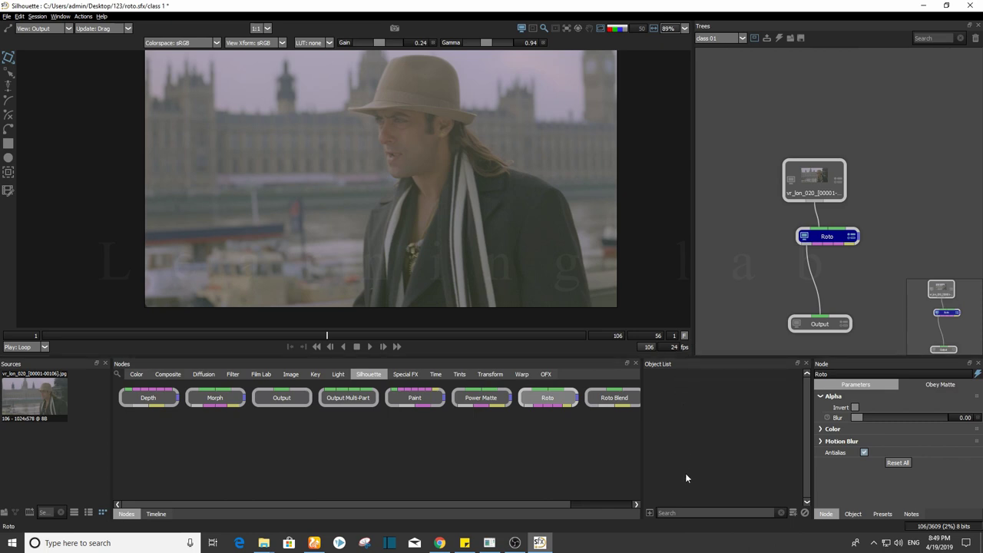
- Set the viewer to display the Roto node's Foreground
click(69, 29)
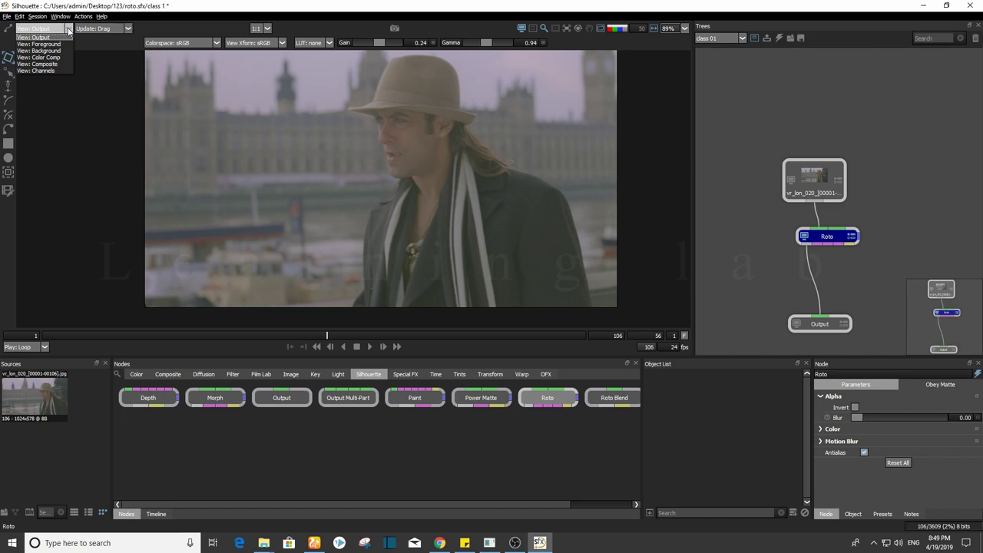
click(40, 43)
drag(567, 159, 522, 171)
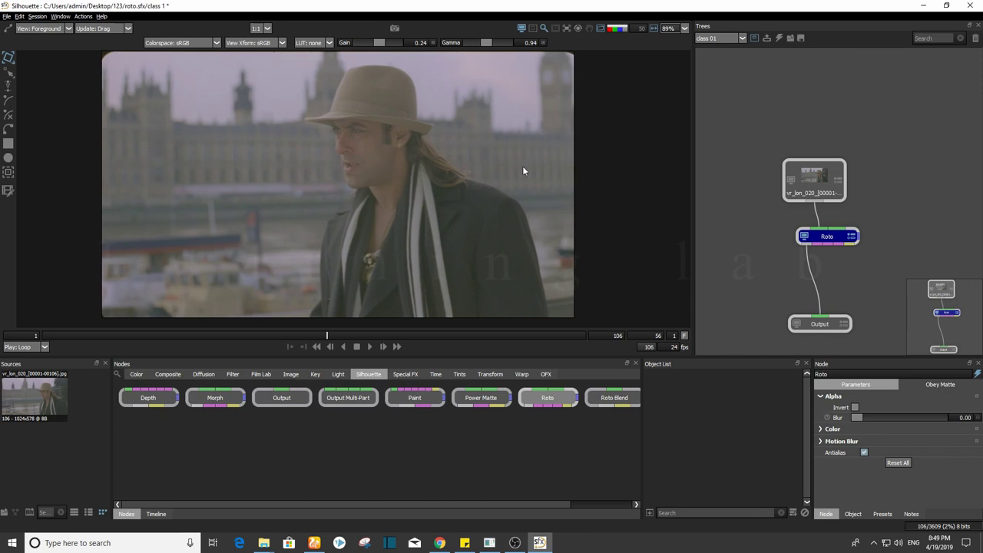
drag(474, 198, 482, 200)
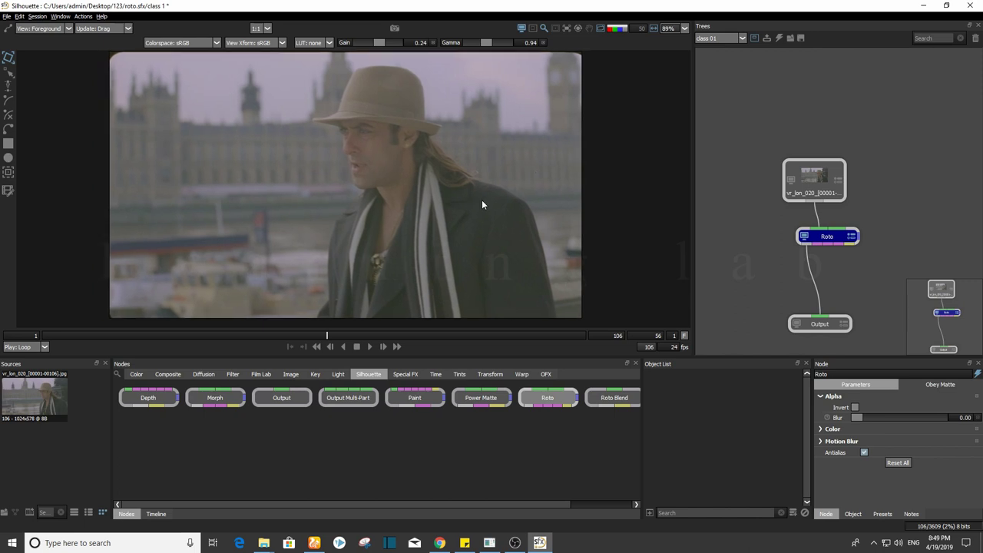
- Play the foreground footage, rewind to frame 1, and replay it to study the shot
click(371, 347)
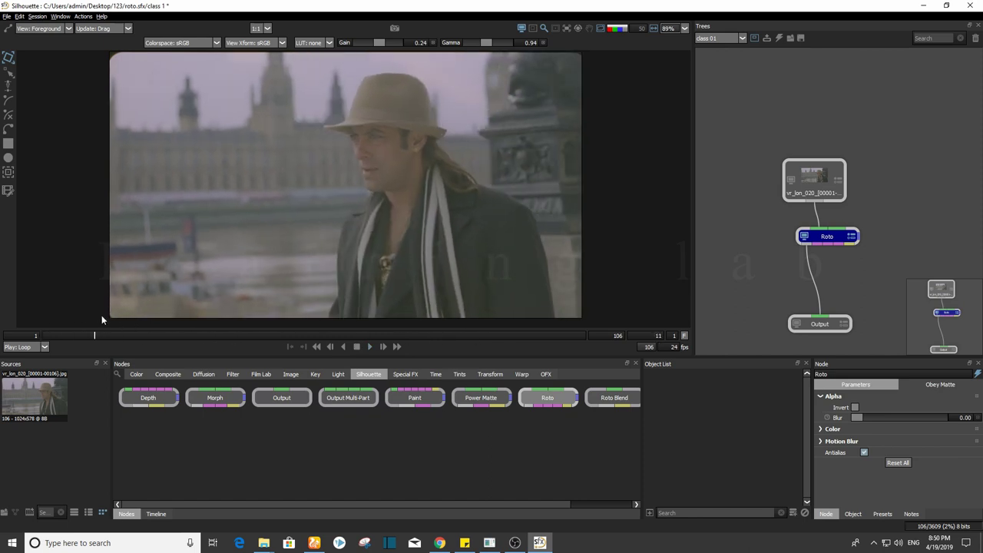
drag(108, 336, 40, 332)
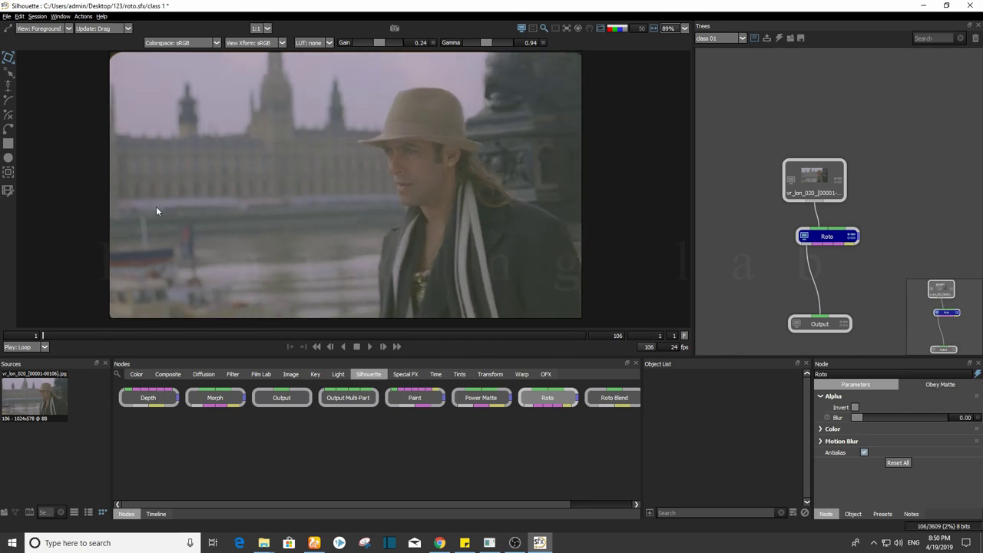
drag(427, 200, 427, 202)
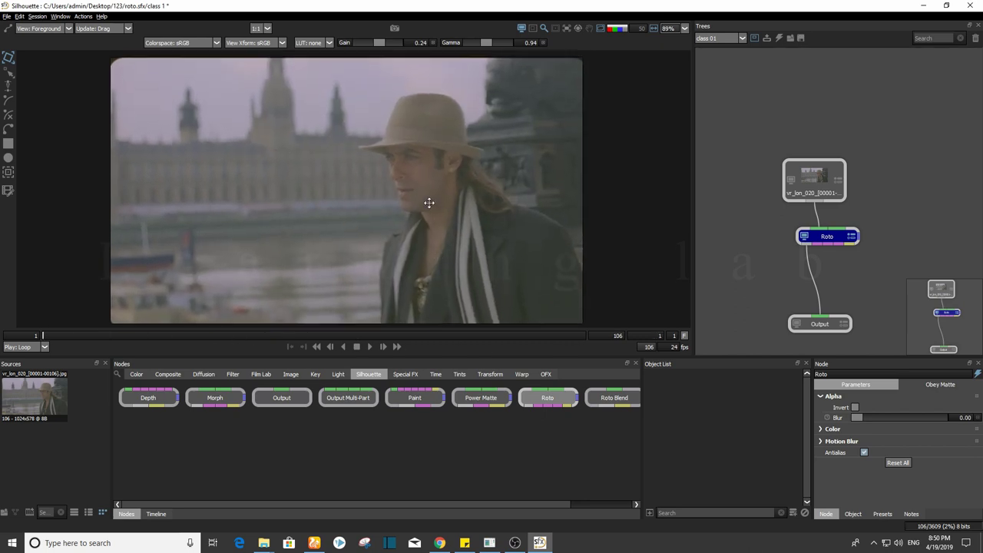
click(373, 346)
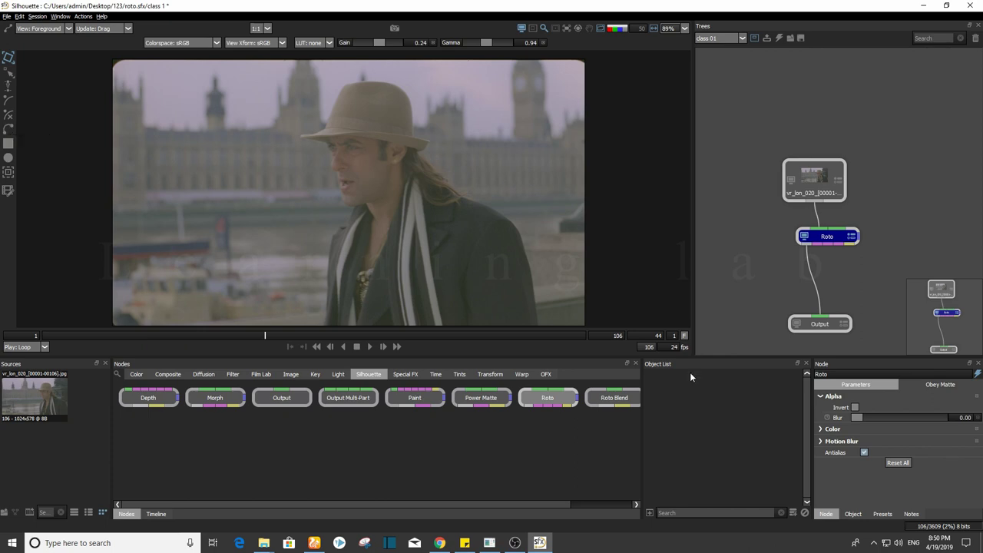
scroll(462, 153, down, 2)
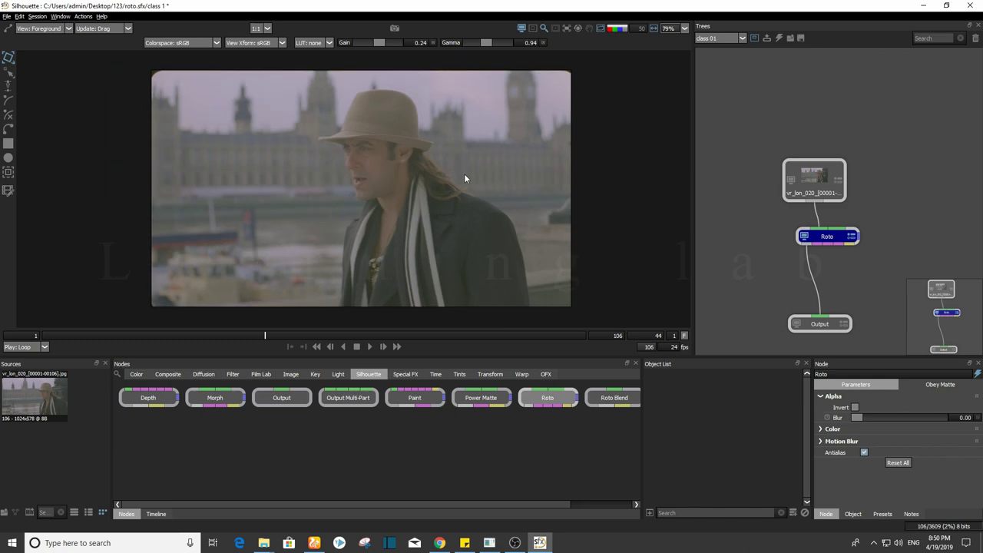
click(370, 346)
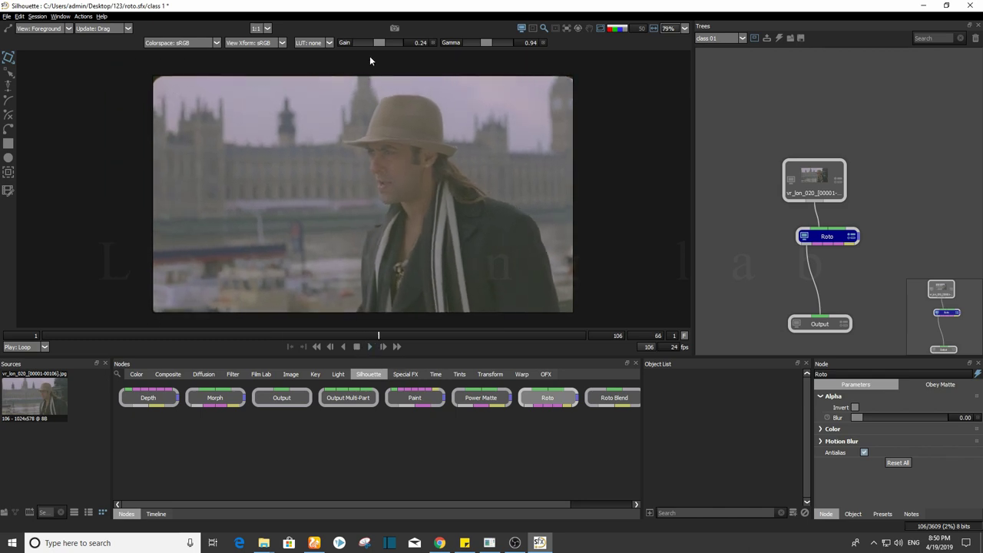
- Set the viewer Gain to 1.03 and Gamma to 0.60, and play the footage, stopping at frame 75
drag(379, 47, 375, 45)
drag(497, 46, 477, 45)
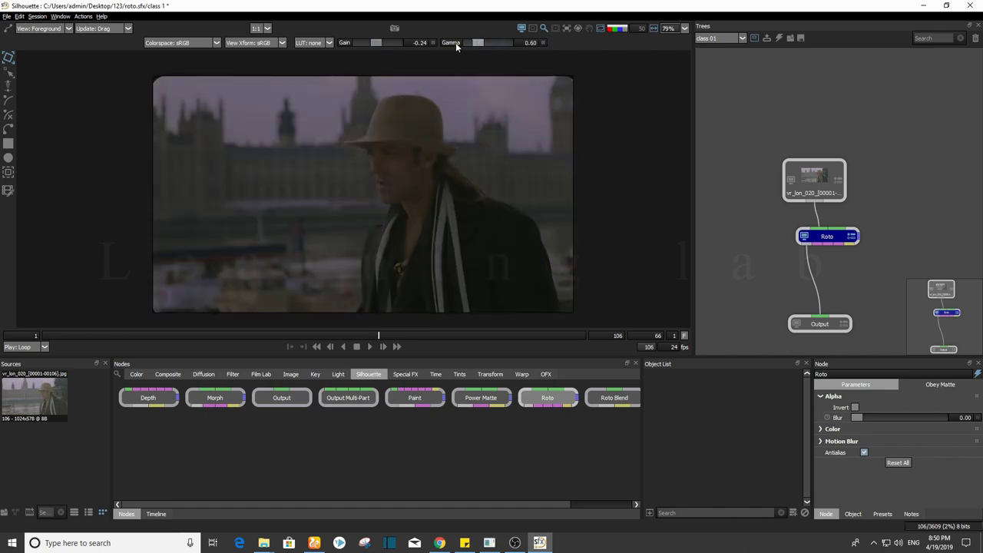
drag(381, 44, 384, 43)
drag(486, 199, 474, 198)
click(370, 346)
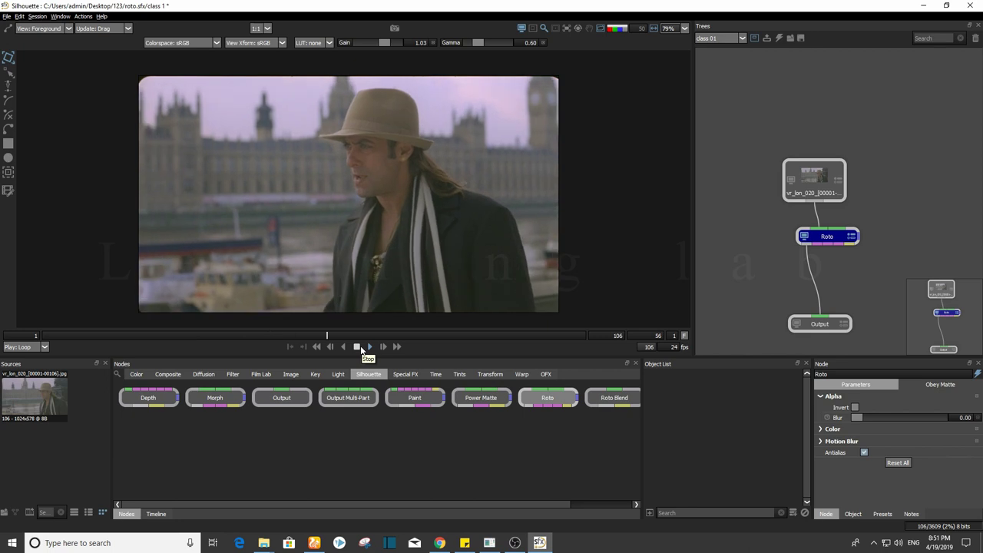
click(358, 346)
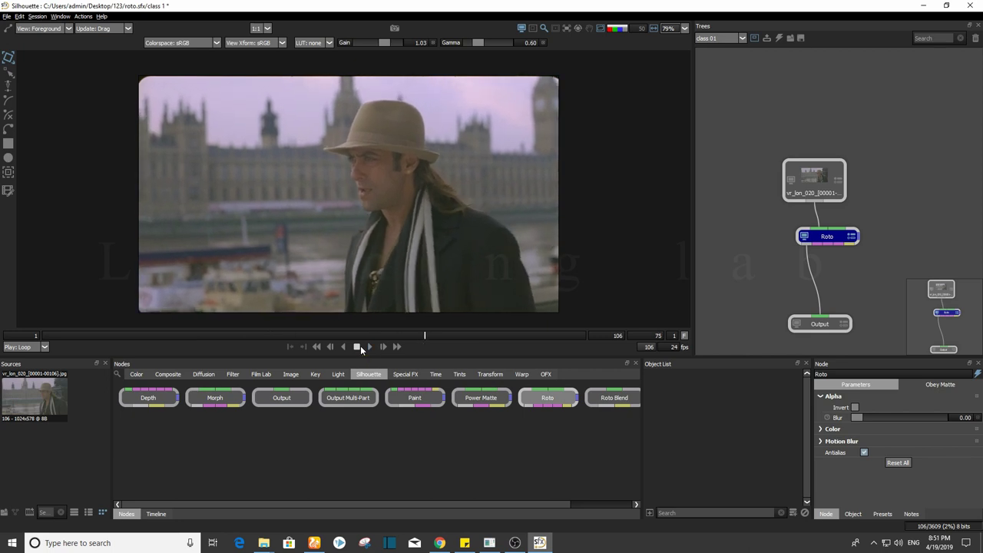
- Add a layer to the Roto node's object list and select it
click(794, 513)
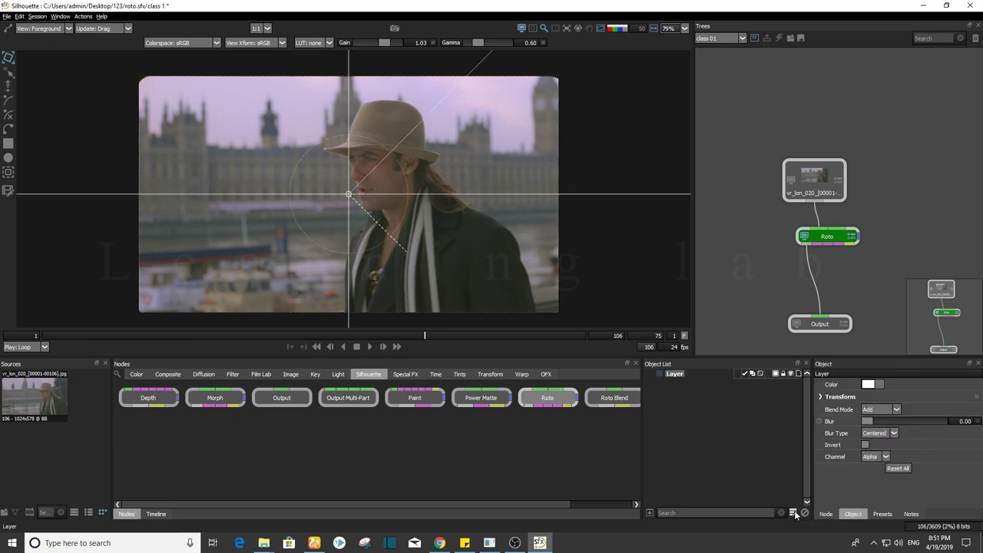
click(718, 414)
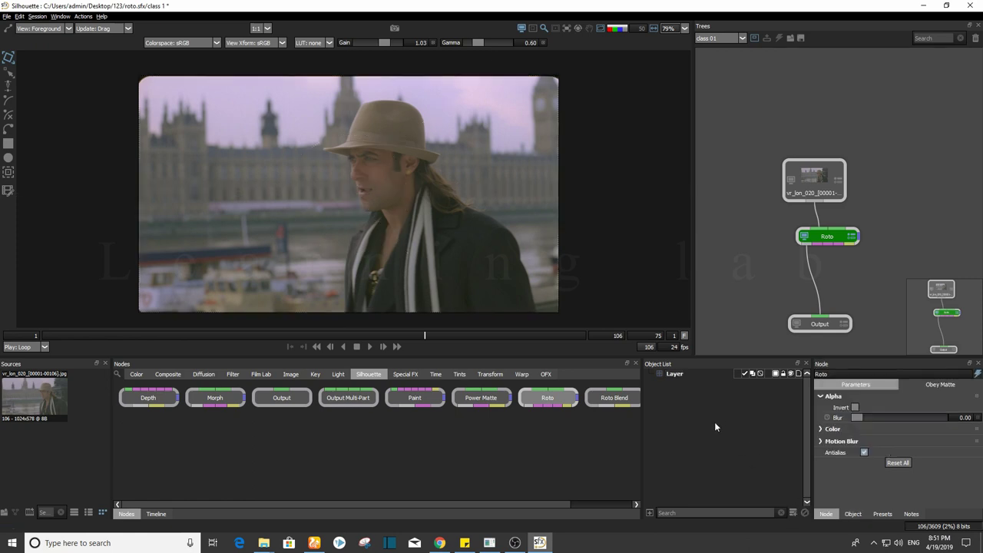
click(671, 375)
click(705, 391)
click(702, 372)
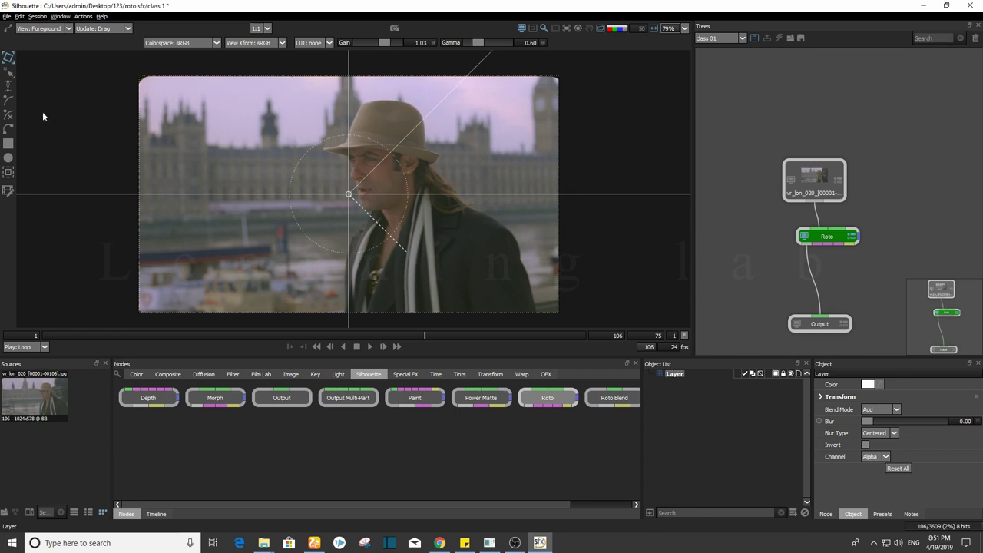
- Scrub the footage to the last frame, 106, and deselect the layer
drag(55, 335, 37, 334)
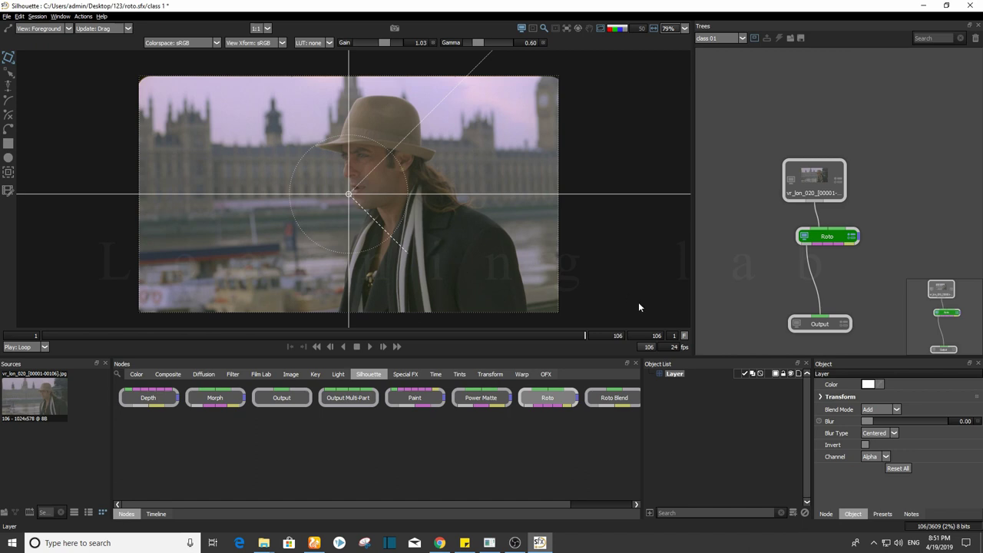
drag(581, 338, 630, 334)
click(480, 247)
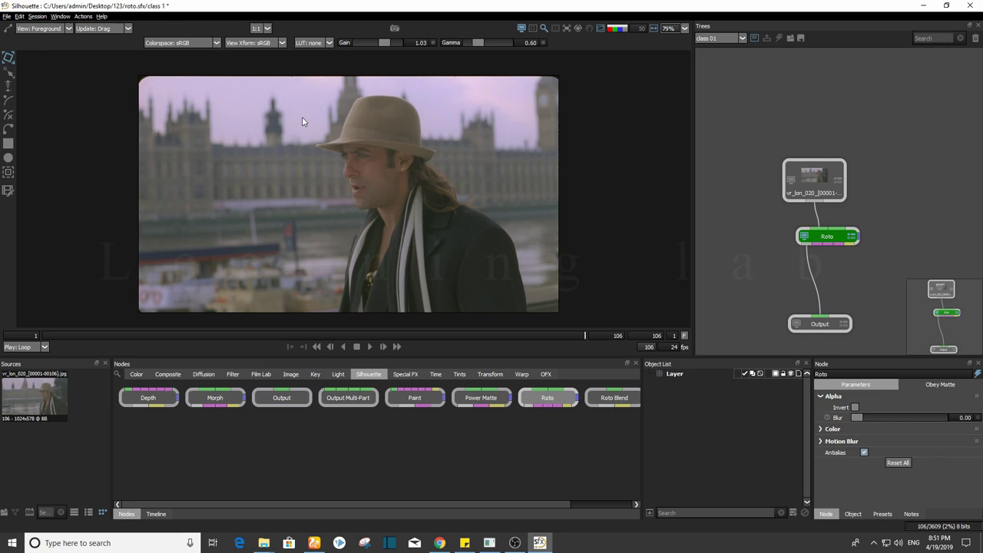
- Draw a closed Bezier shape around the crown of the man's hat, placing points from the brim over the top and back
click(7, 131)
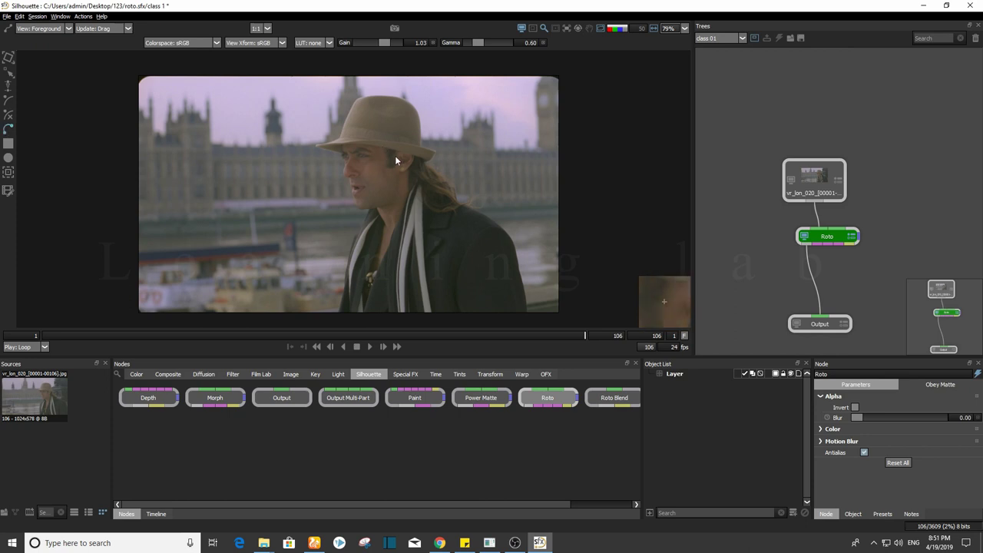
drag(377, 136, 319, 176)
scroll(321, 180, up, 5)
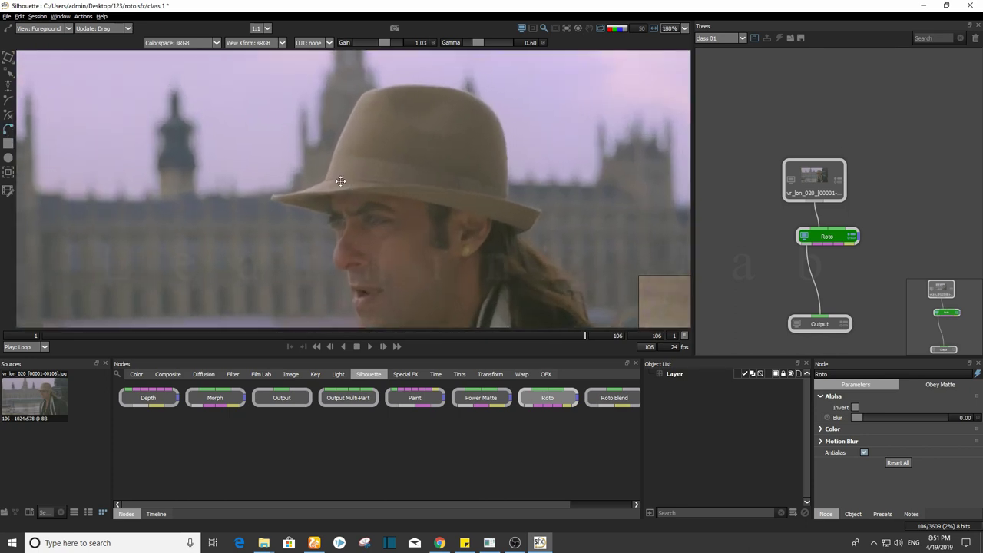
scroll(308, 195, up, 2)
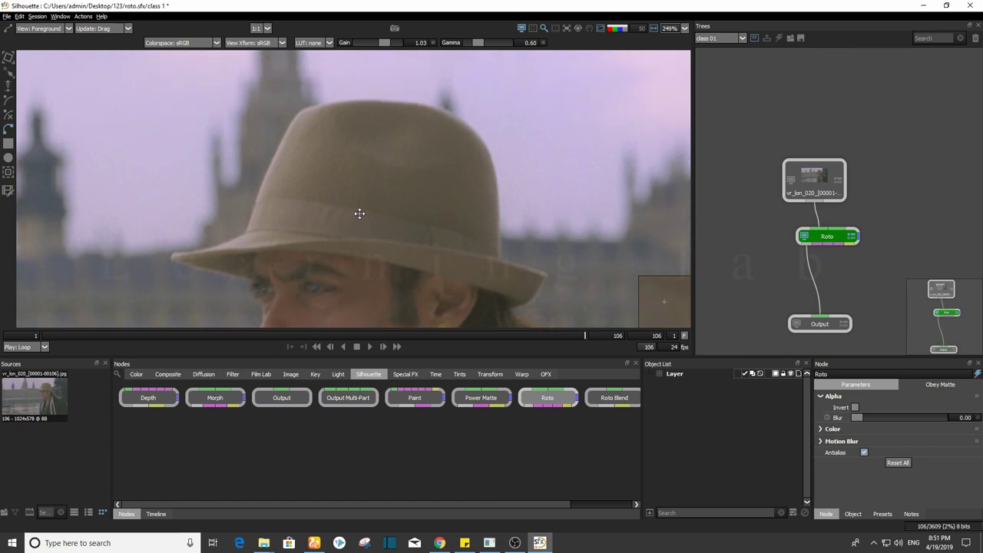
click(245, 230)
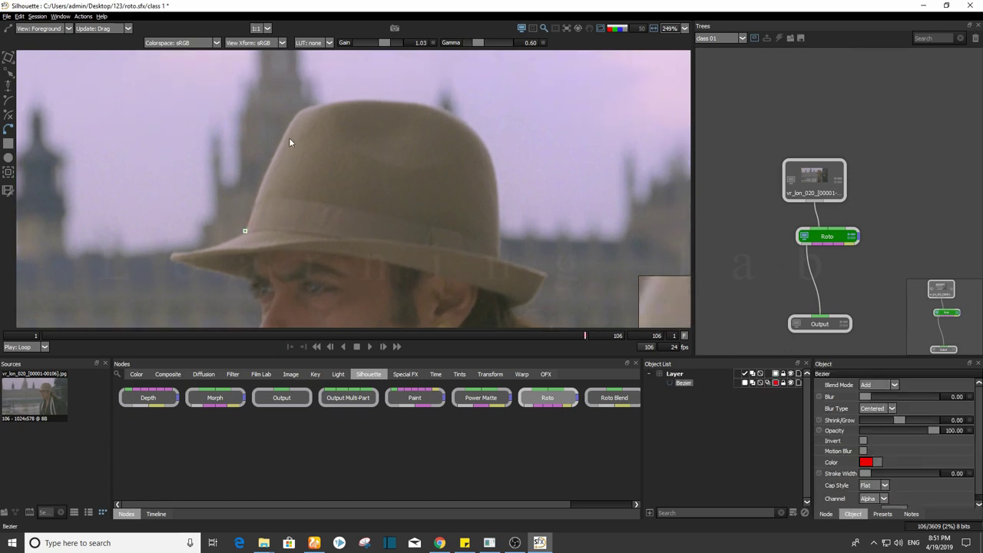
click(270, 162)
click(299, 112)
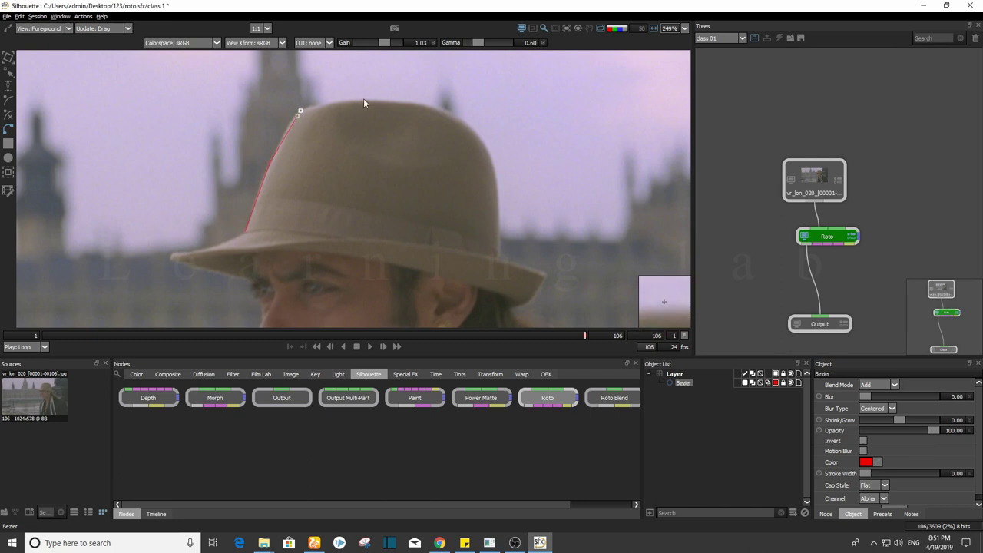
click(365, 99)
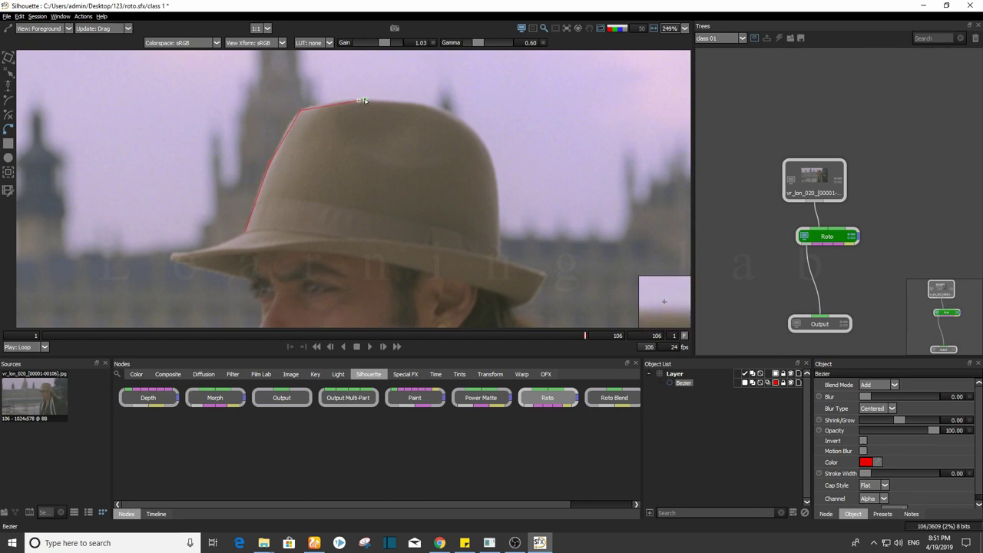
click(450, 113)
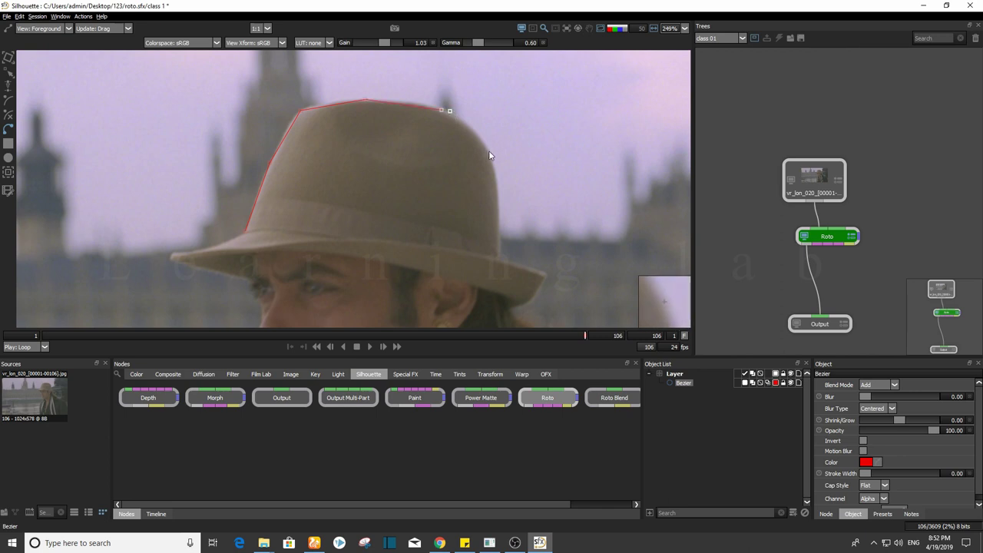
click(488, 149)
click(503, 259)
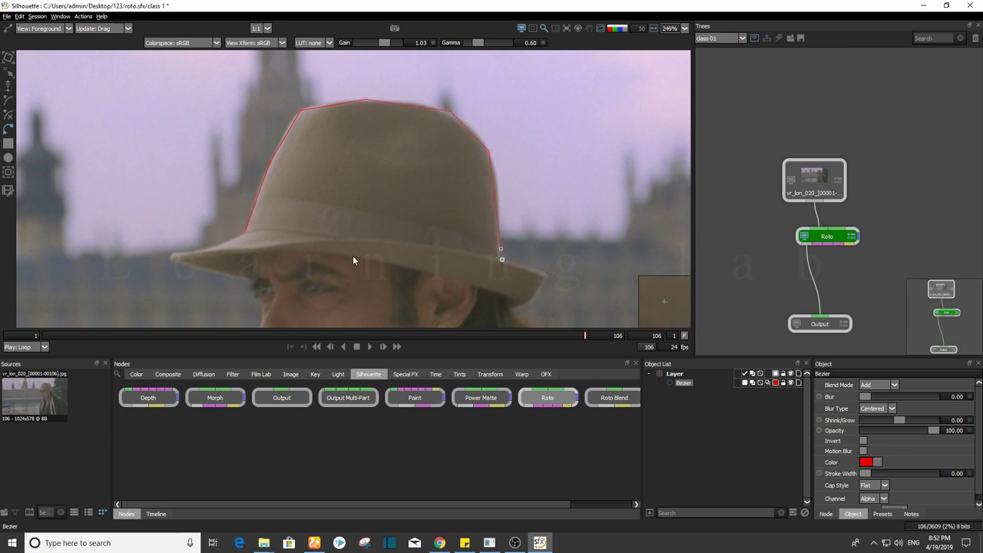
click(246, 233)
- Select all points of the hat shape, convert them to Cardinal, and deselect the shape
scroll(527, 125, down, 2)
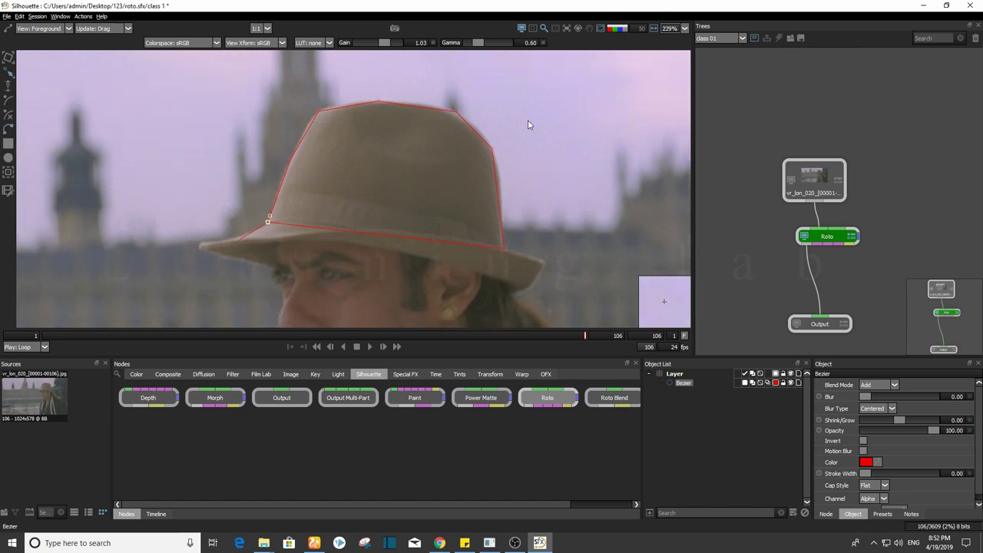
scroll(461, 148, up, 5)
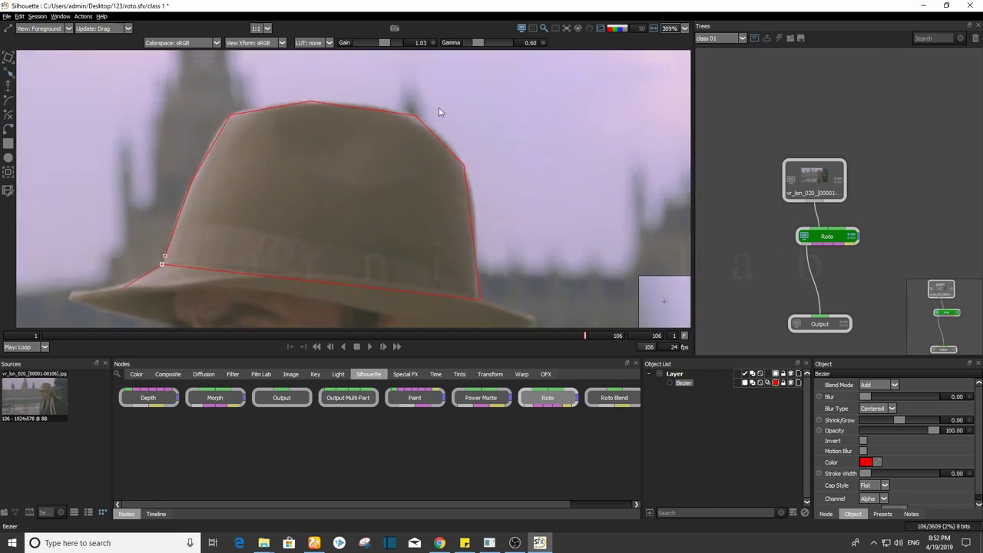
scroll(376, 246, down, 1)
scroll(367, 229, down, 1)
drag(364, 179, 420, 162)
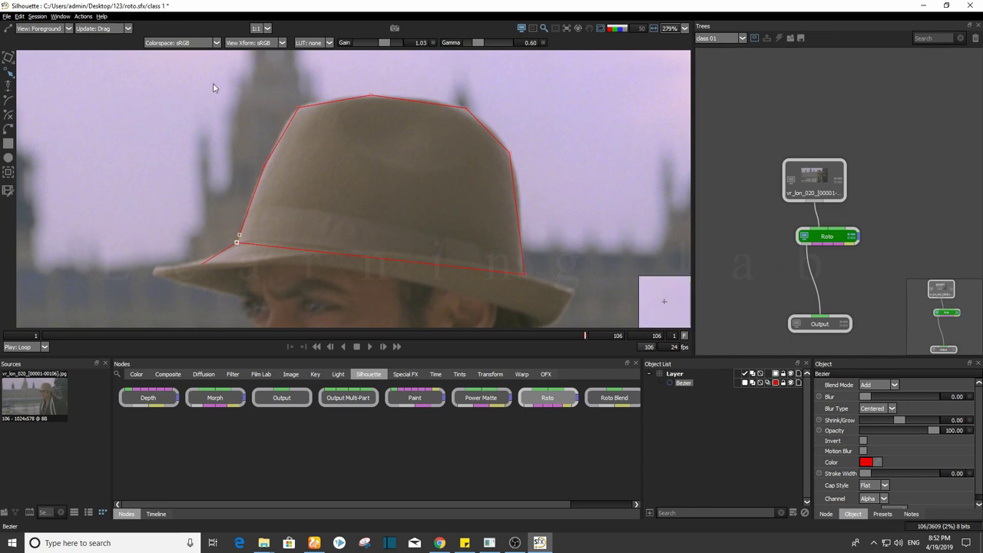
drag(213, 83, 584, 298)
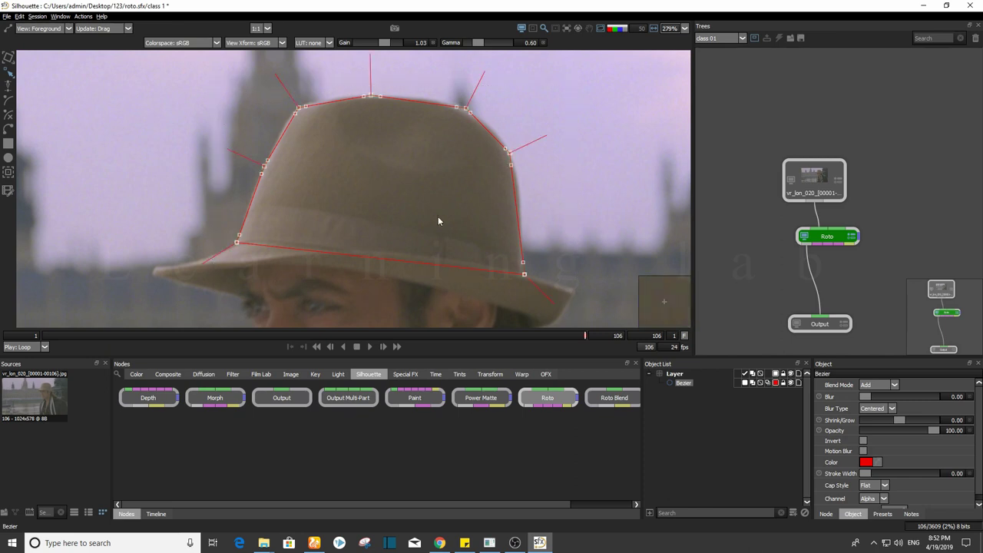
right_click(394, 165)
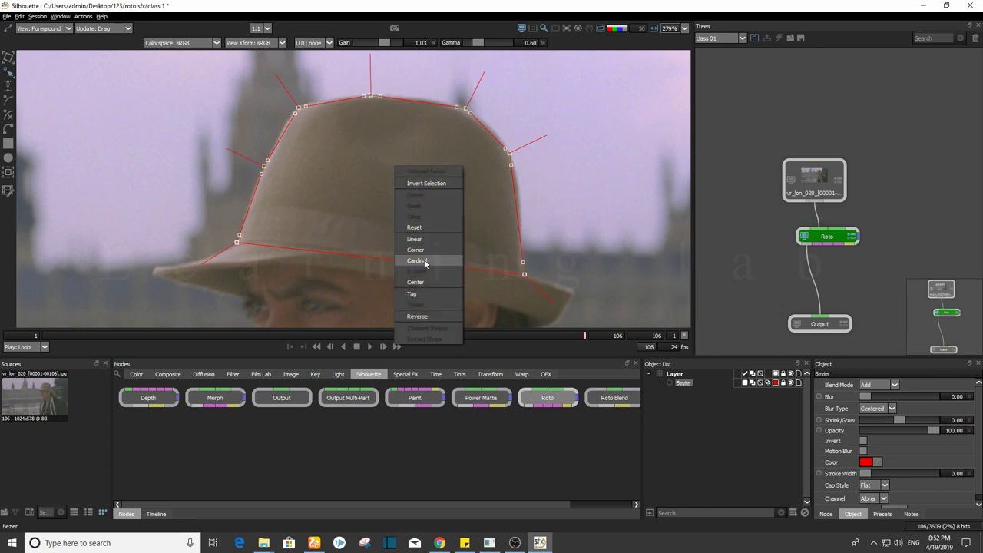
click(415, 260)
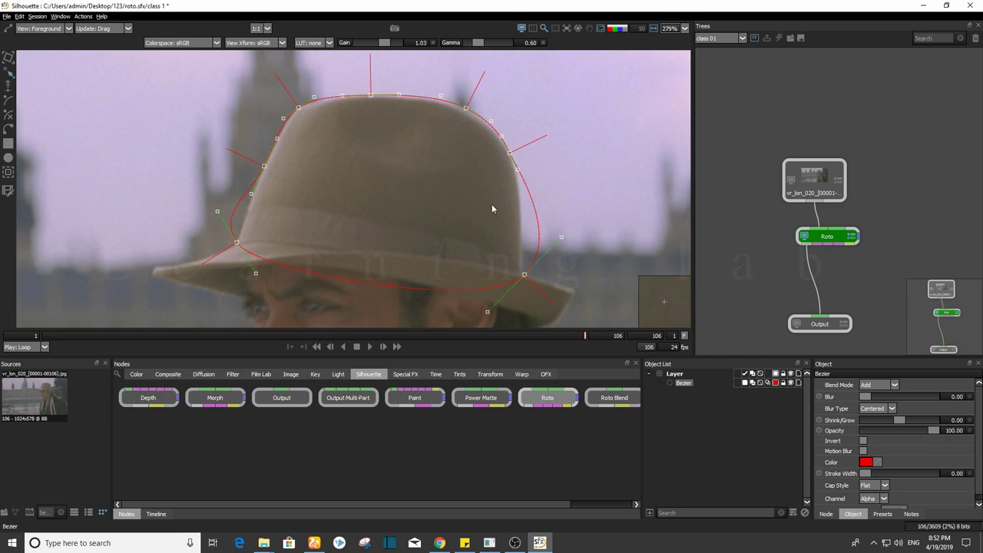
click(568, 145)
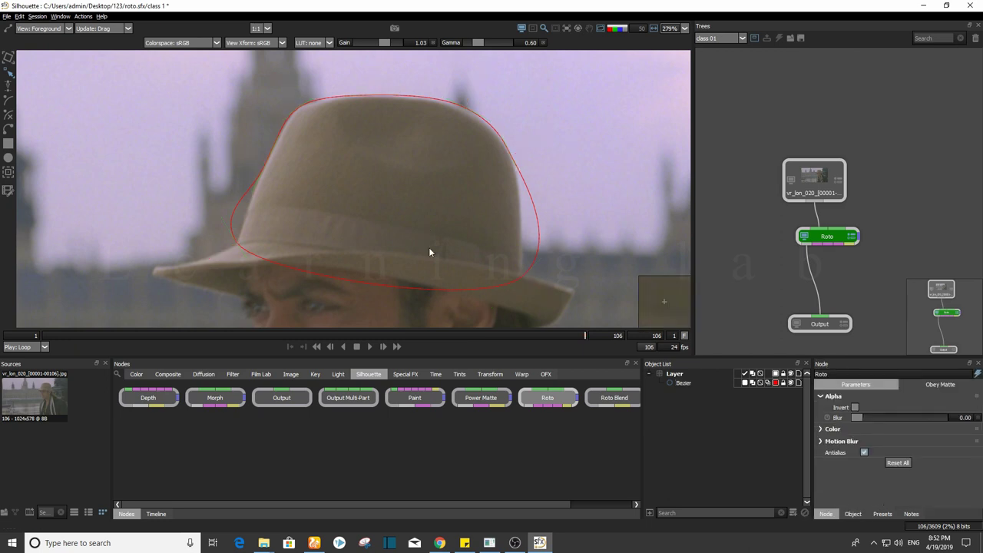
- Reselect the hat shape with all its points and convert them to Corner
click(232, 223)
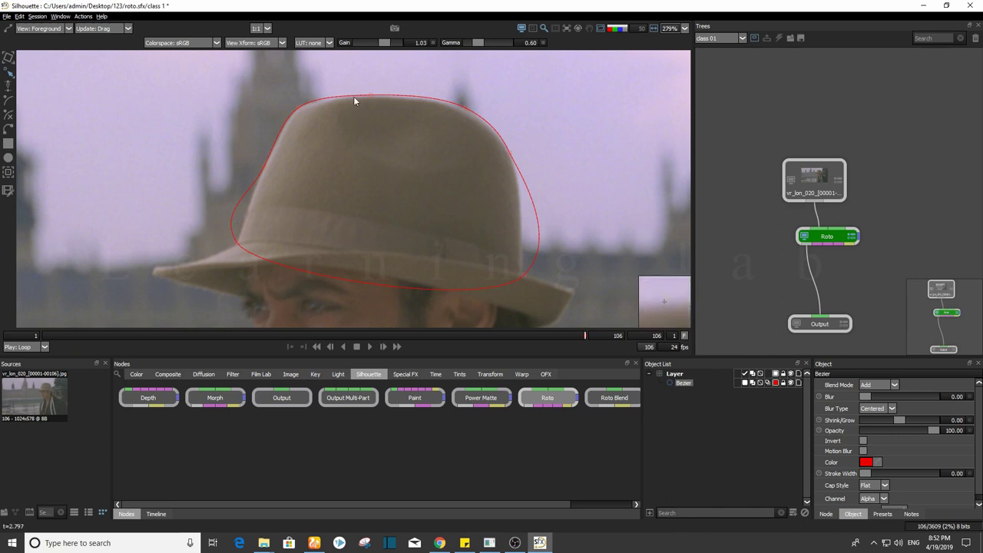
drag(237, 87, 595, 295)
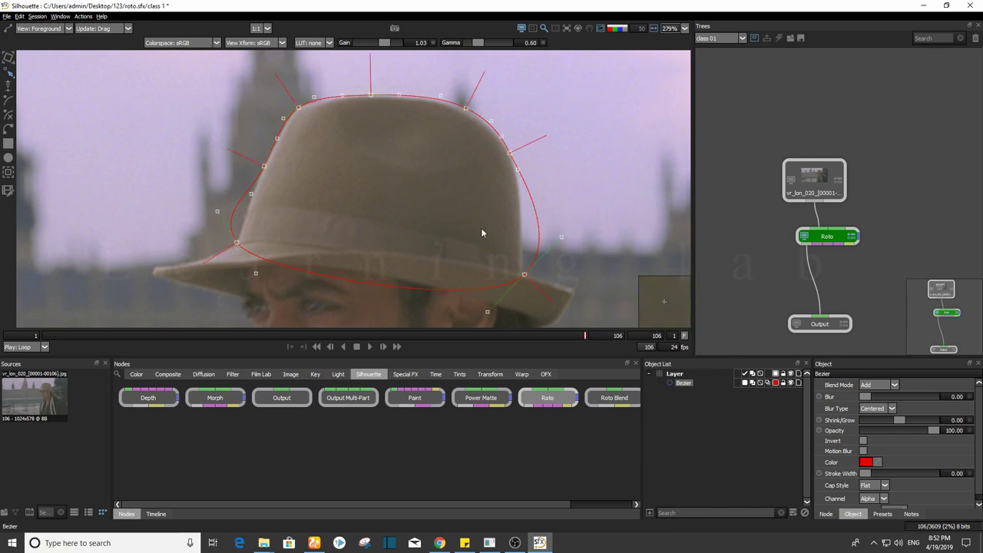
right_click(385, 164)
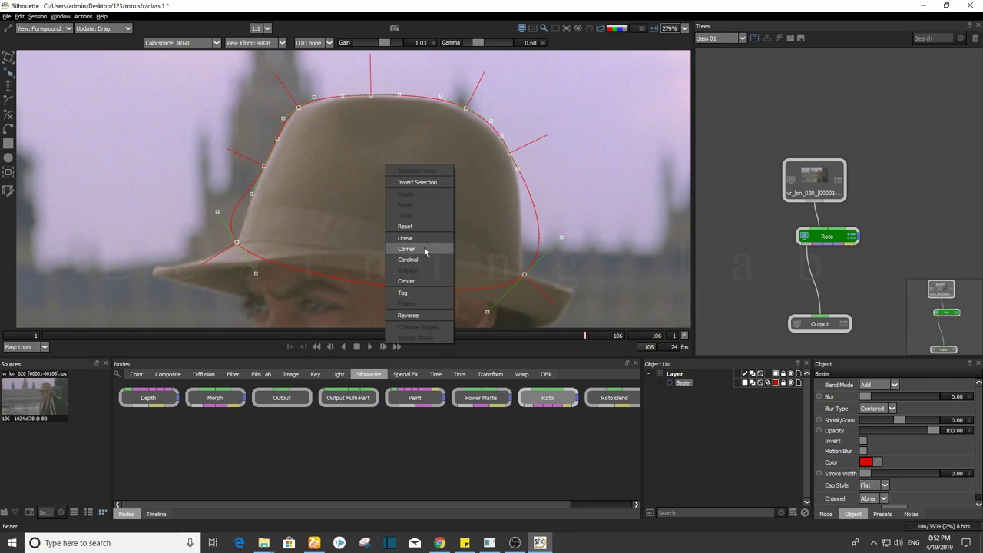
click(424, 249)
- Switch the selected hat points to Cardinal and back to Corner
right_click(379, 158)
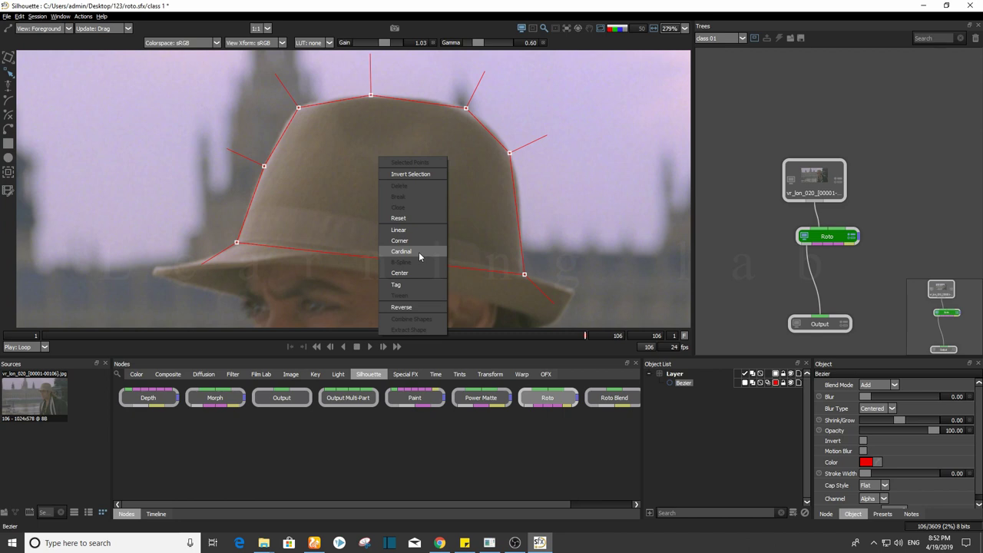
click(419, 252)
right_click(384, 121)
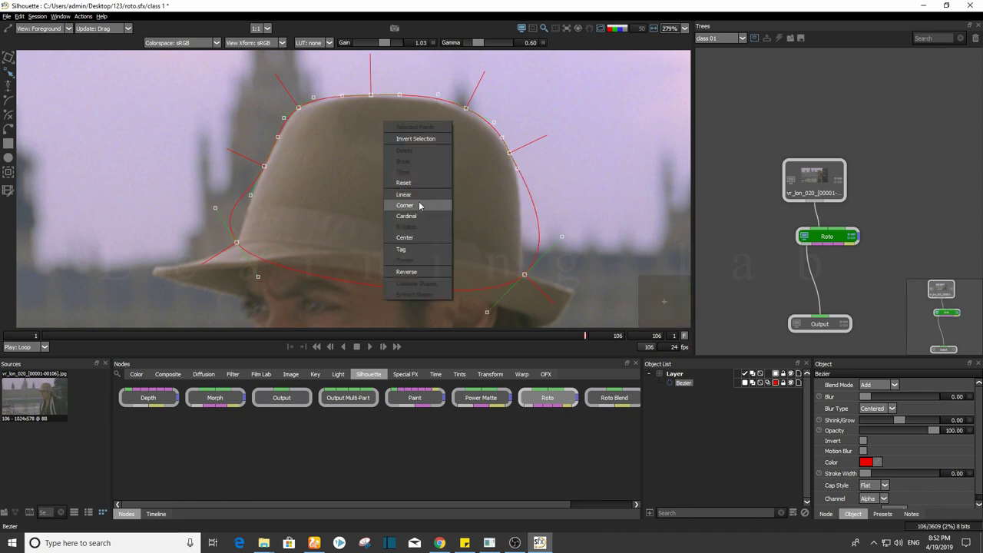
click(417, 206)
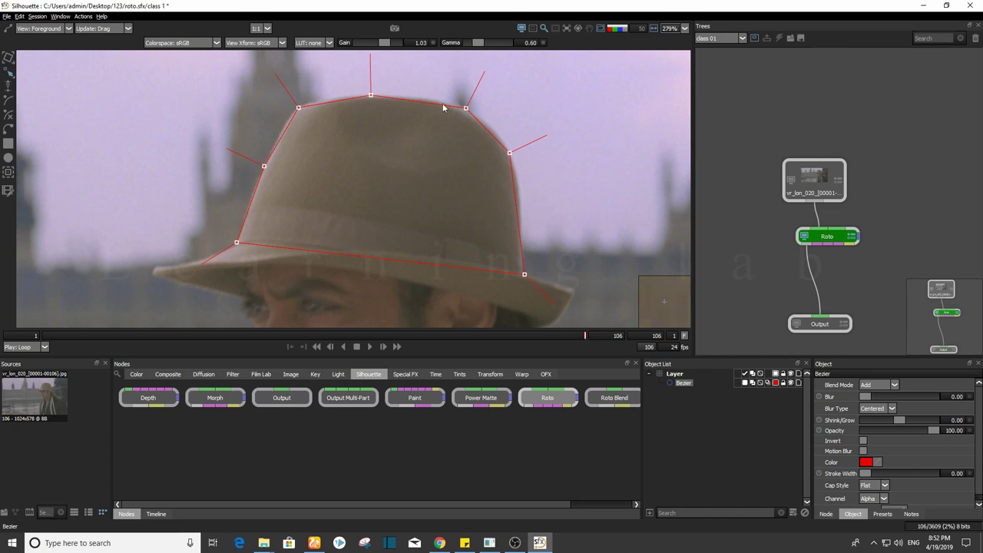
- Try adding a point on the right side of the hat shape and moving it out to the hat's edge
alt+click(516, 208)
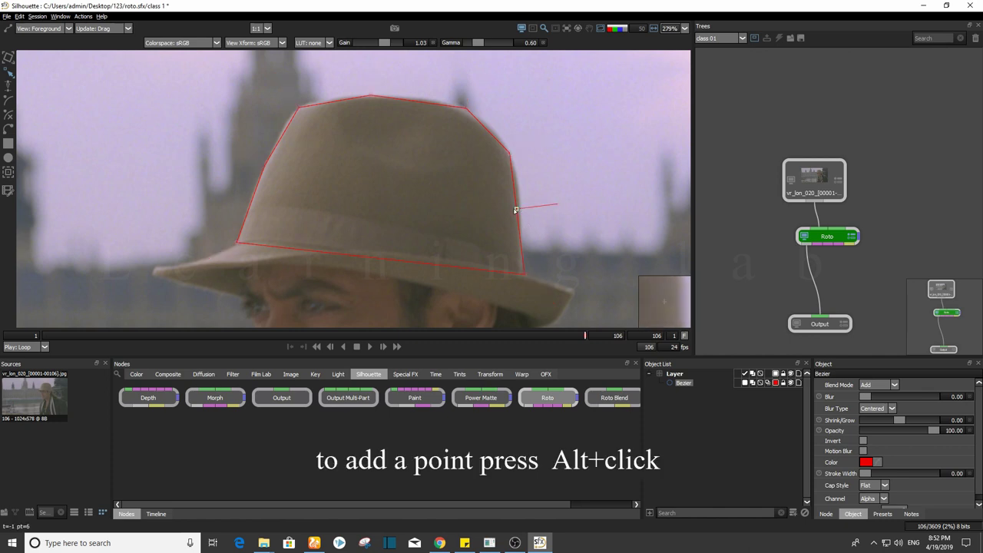
drag(517, 209, 521, 213)
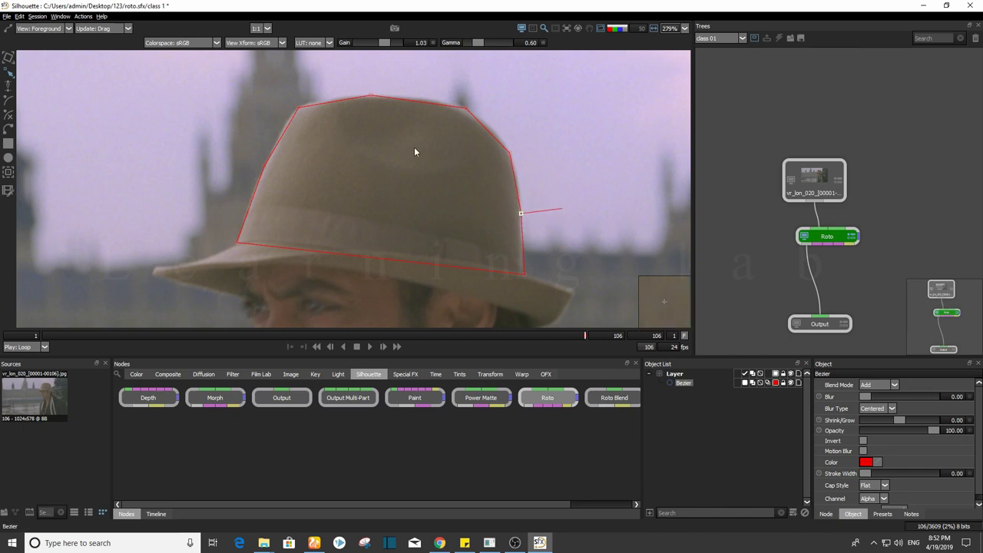
click(573, 243)
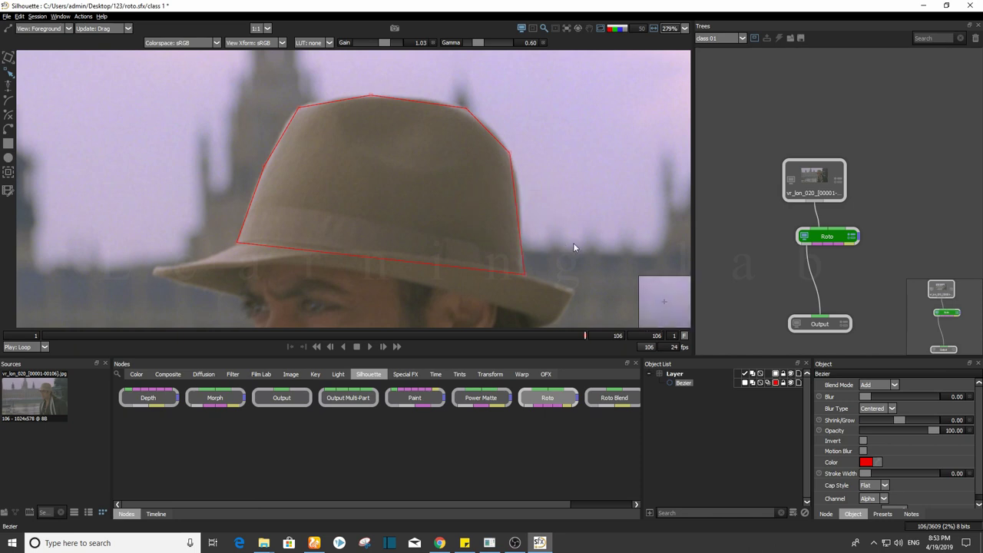
- Add a point on the right side of the hat shape, move it out to the hat's edge, and select all points
click(517, 208)
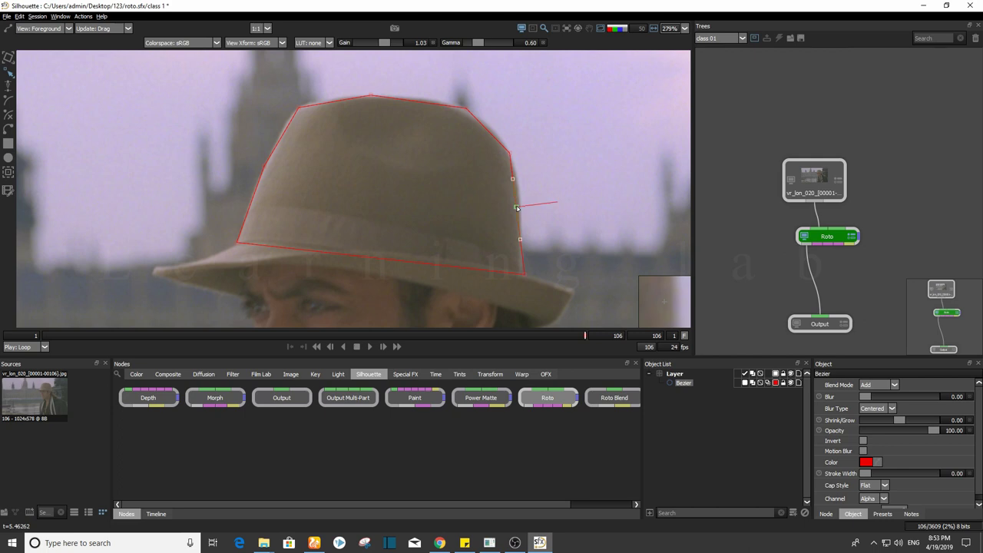
drag(516, 207, 520, 208)
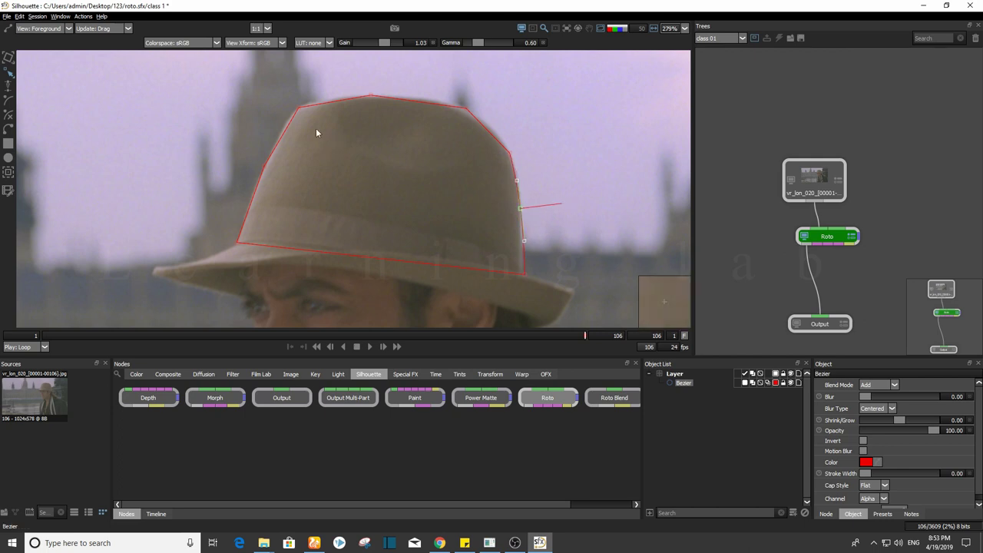
drag(212, 99, 652, 302)
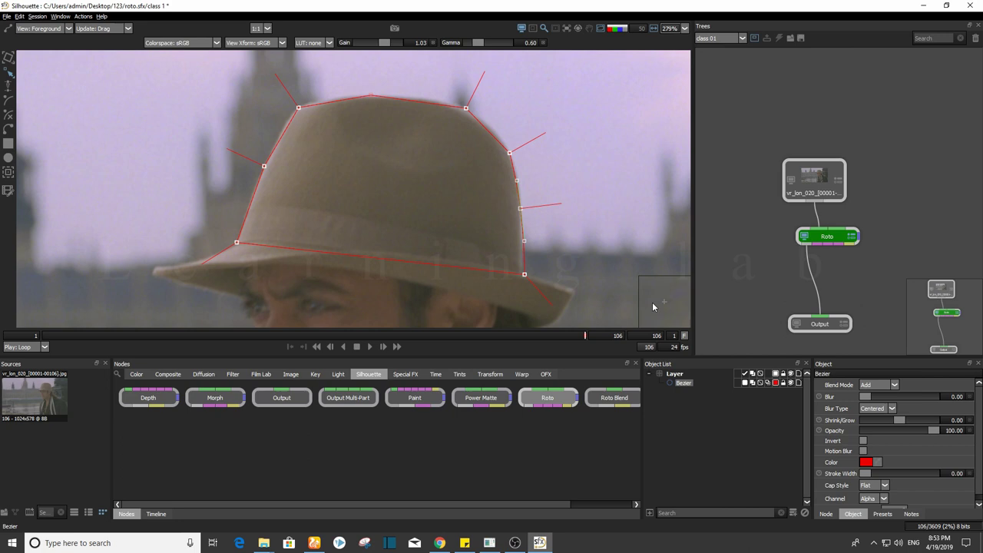
- Smooth all selected points of the hat shape and deselect it
right_click(398, 144)
click(422, 240)
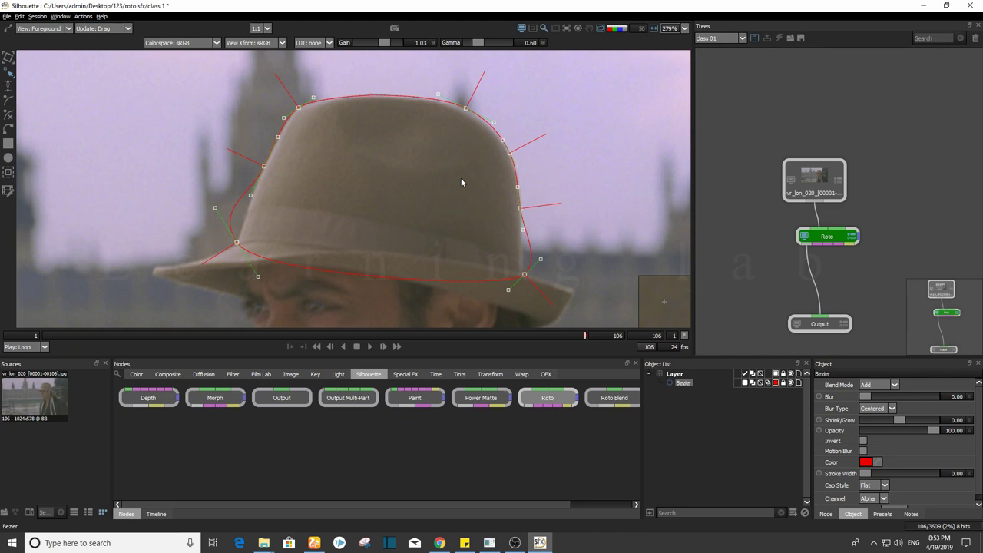
scroll(461, 182, down, 1)
click(531, 215)
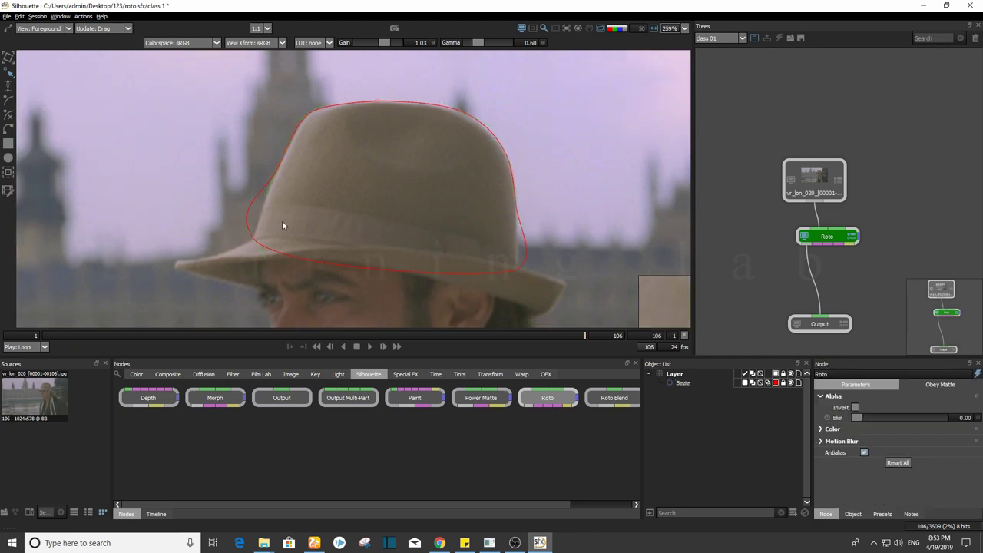
- Adjust the tangent handle of the hat shape's lower-left point so the curve follows the crown's left edge
scroll(253, 221, up, 1)
click(258, 227)
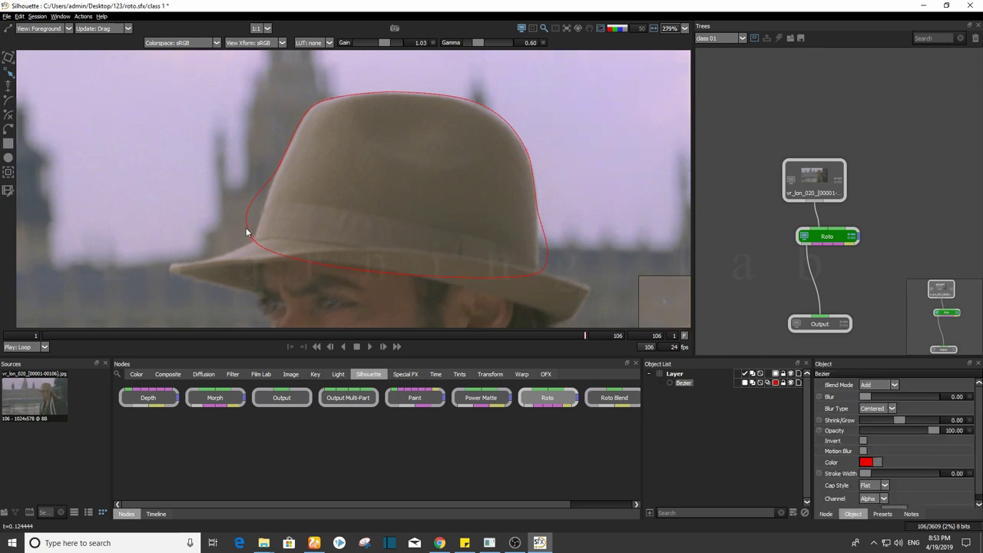
click(253, 239)
drag(232, 205, 245, 214)
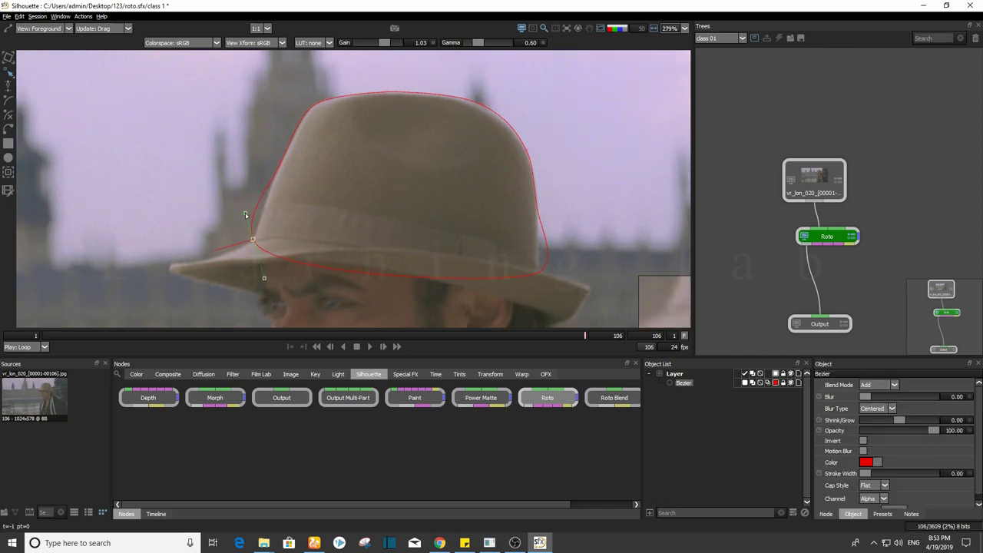
scroll(263, 209, up, 4)
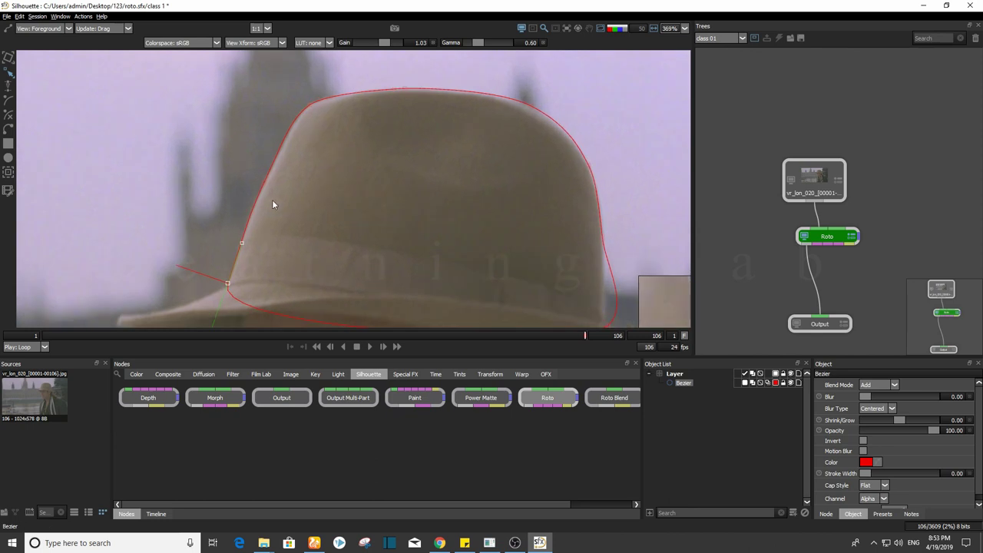
click(265, 182)
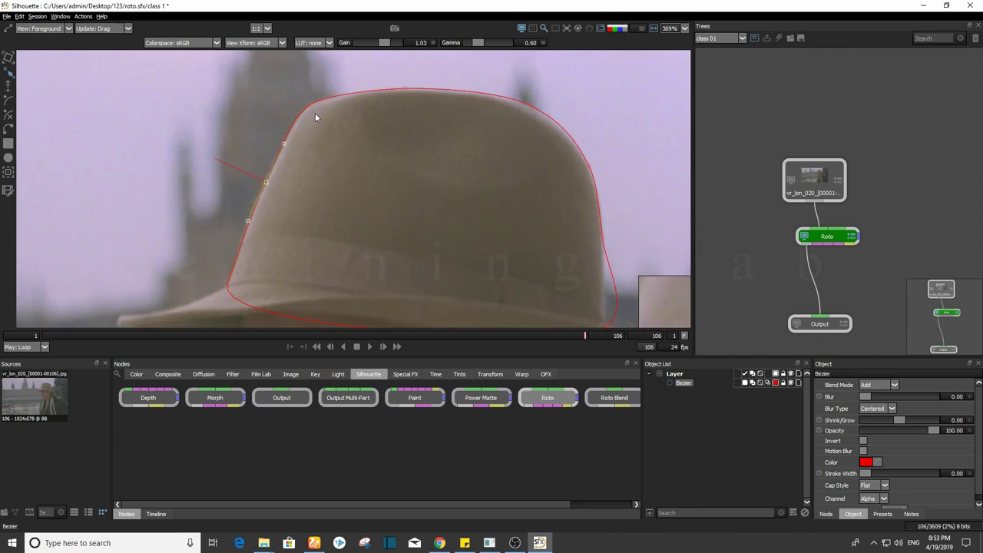
click(527, 105)
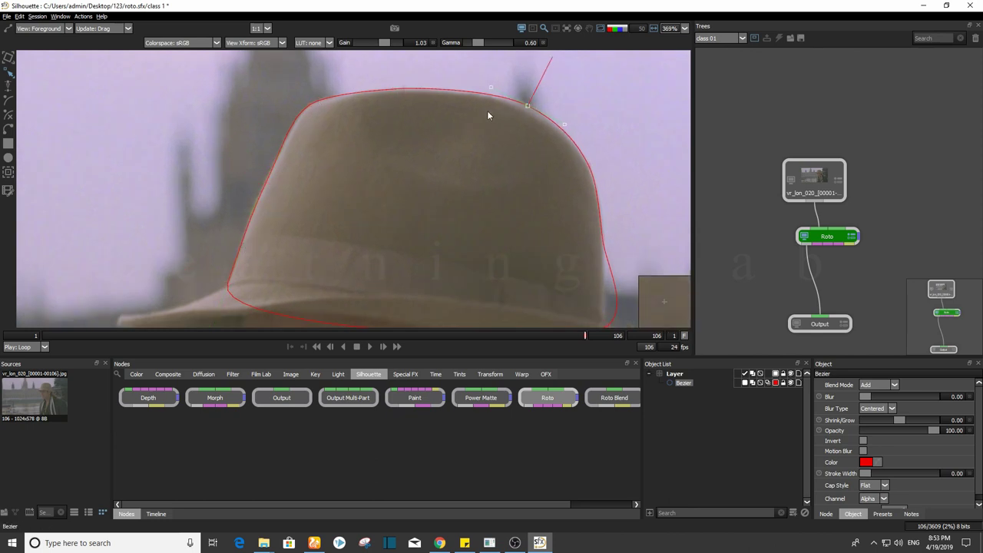
- Turn the lower-right point's tangent handle upright along the hat's right edge, inspect the upper-right points, and deselect the shape
drag(595, 204, 504, 129)
scroll(504, 130, down, 1)
click(513, 240)
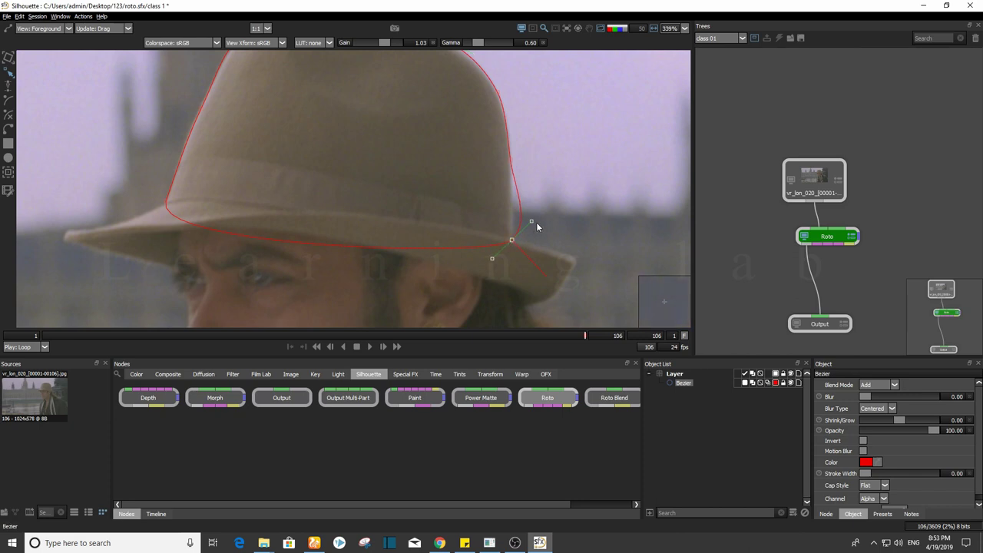
drag(531, 221, 514, 212)
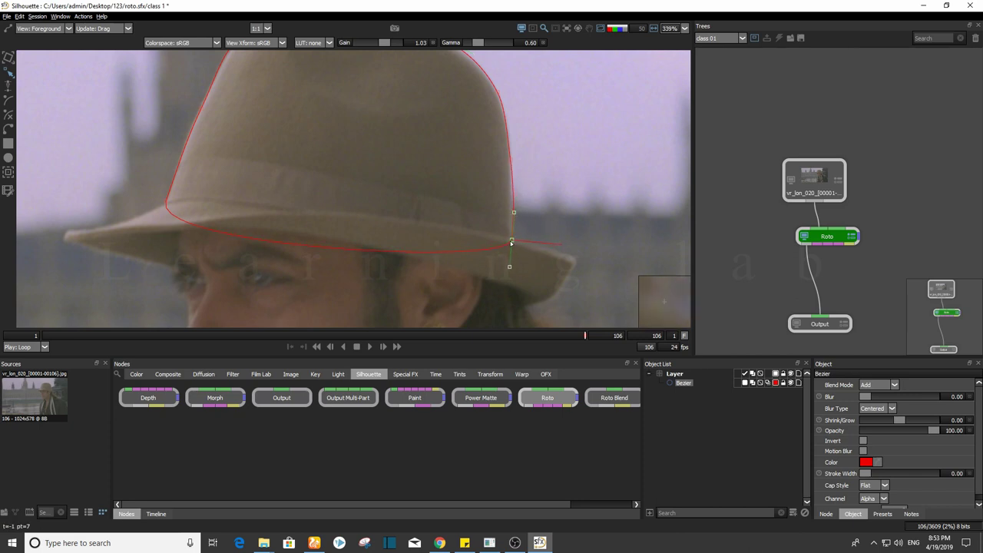
drag(541, 169, 624, 265)
drag(483, 83, 595, 196)
scroll(504, 127, down, 1)
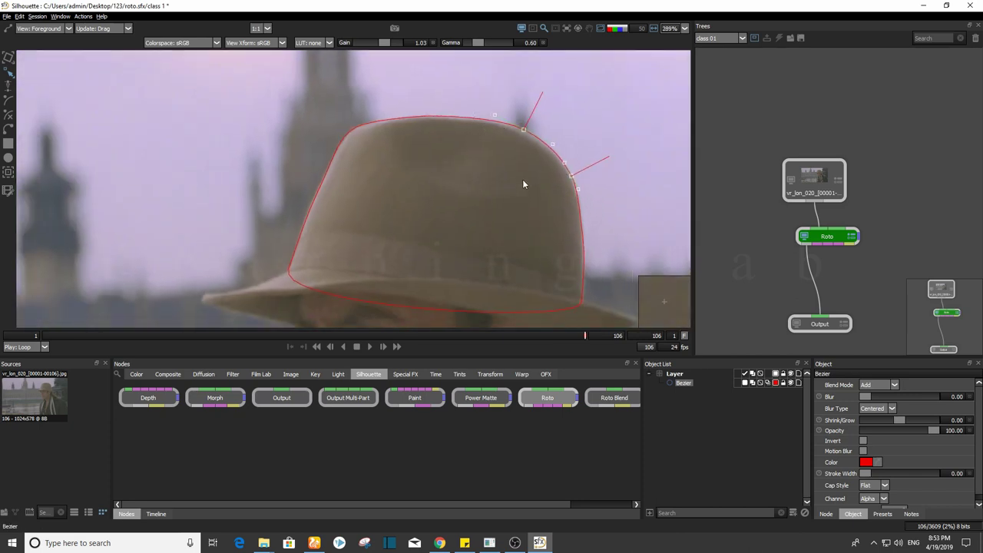
drag(523, 183, 477, 137)
scroll(476, 137, down, 1)
drag(581, 146, 565, 200)
click(505, 146)
scroll(503, 147, down, 1)
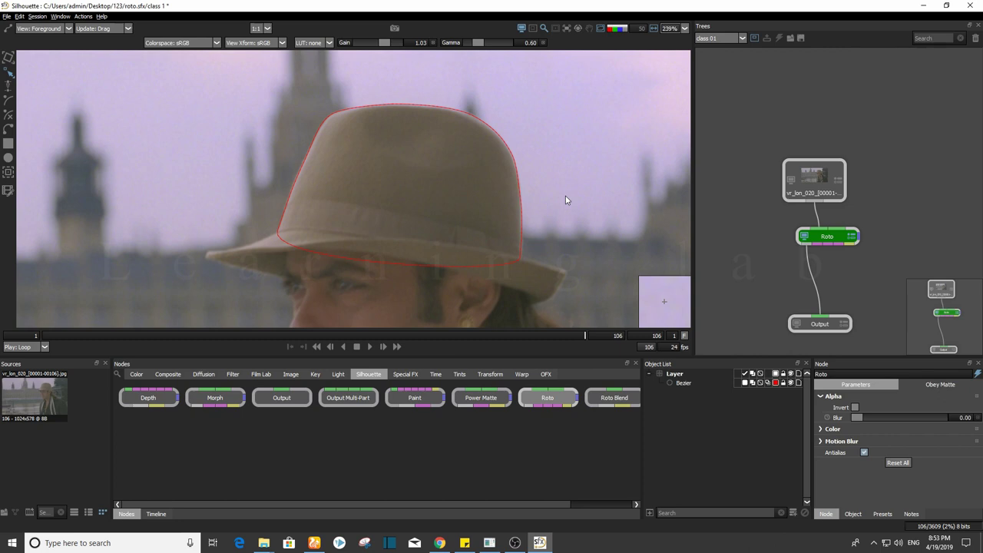
- Go back to frame 98 and select the hat shape with all its points
key(Left)
key(Left)
key(Left)
key(Left)
key(Left)
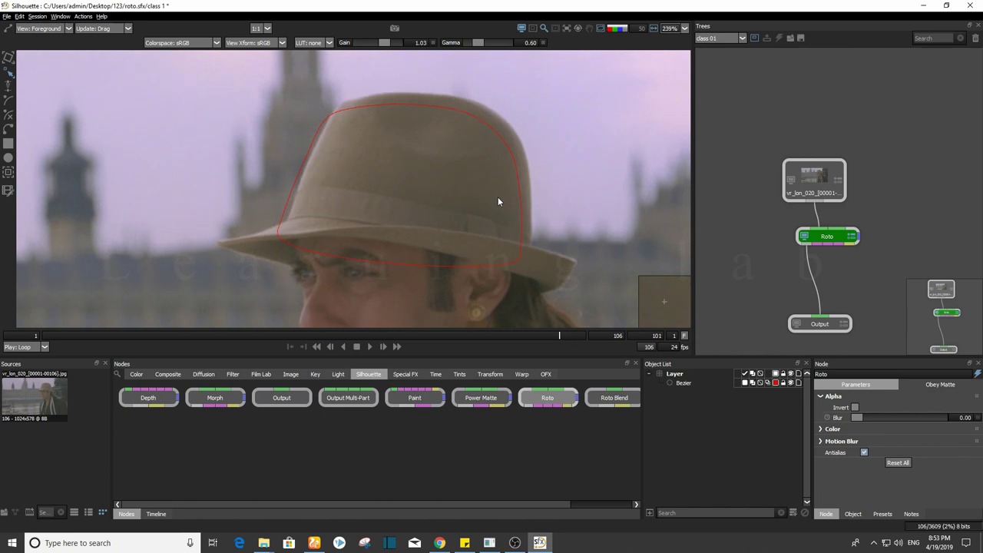
key(Left)
key(Left)
key(Left)
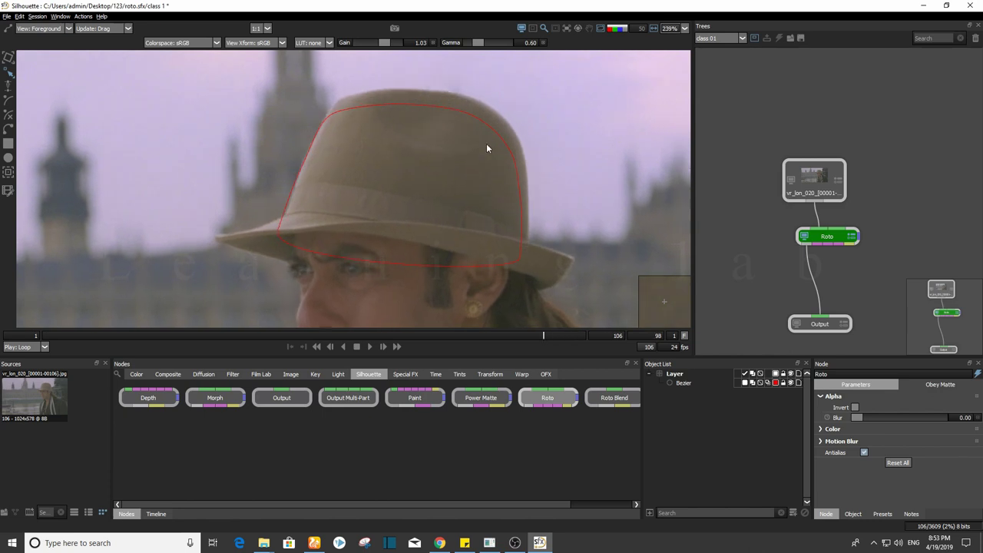
drag(475, 120, 471, 140)
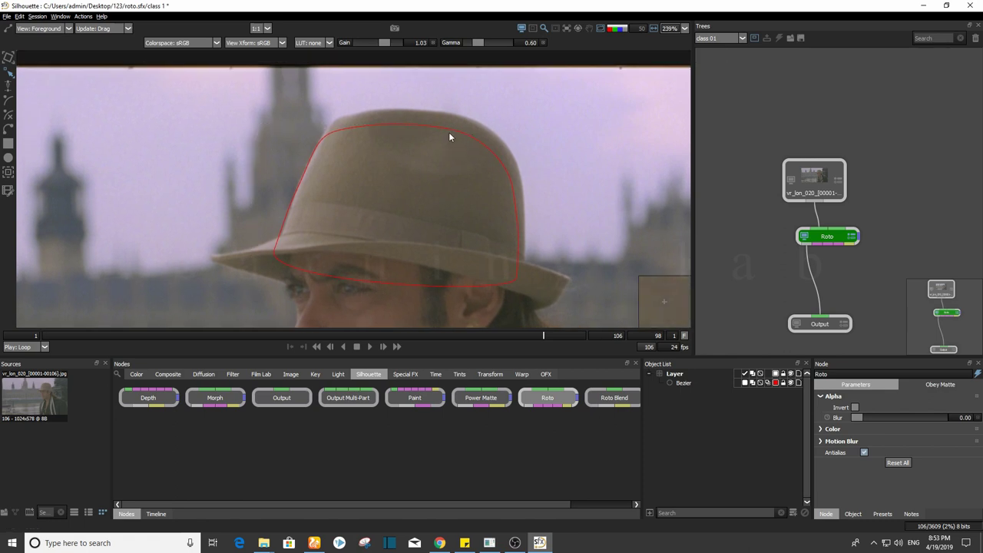
click(451, 134)
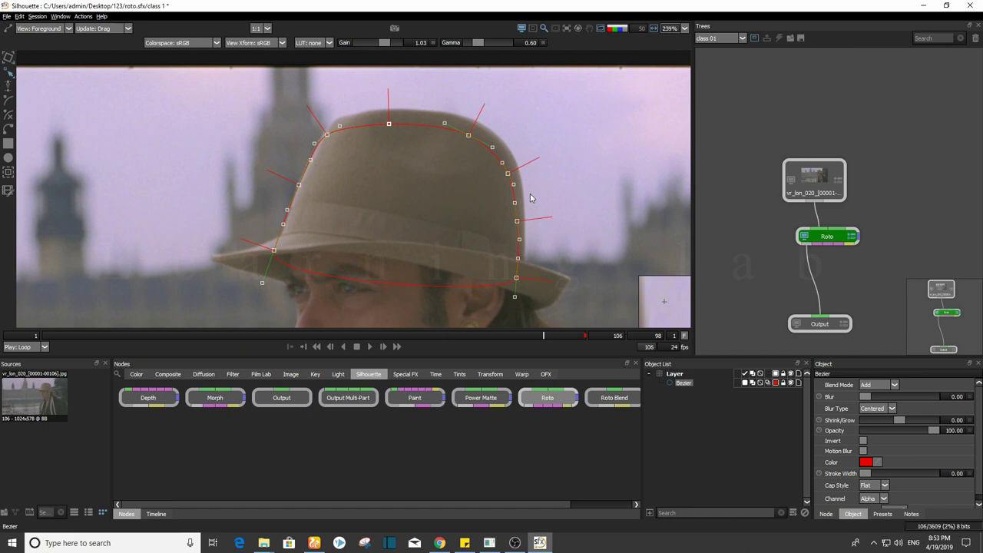
- With the Transform tool, nudge the whole hat shape up and to the right until it lines up with the hat at frame 98
key(t)
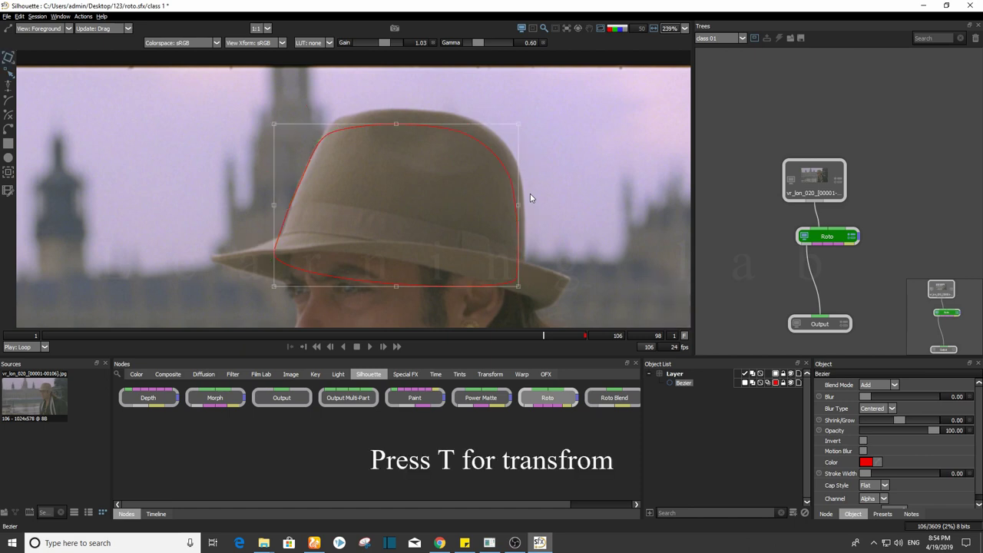
click(8, 59)
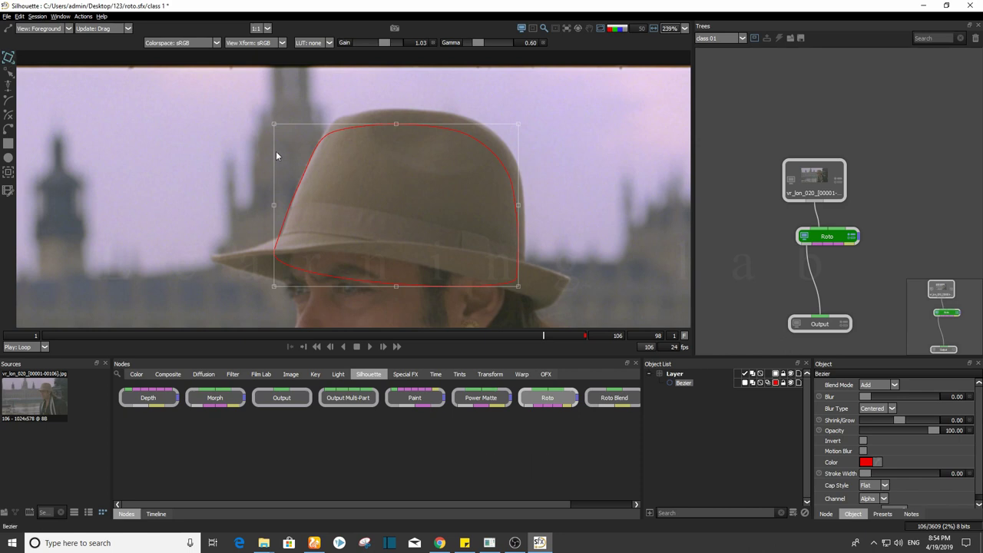
key(Up)
key(Up)
key(Up)
key(Up)
key(Up)
key(Up)
key(Up)
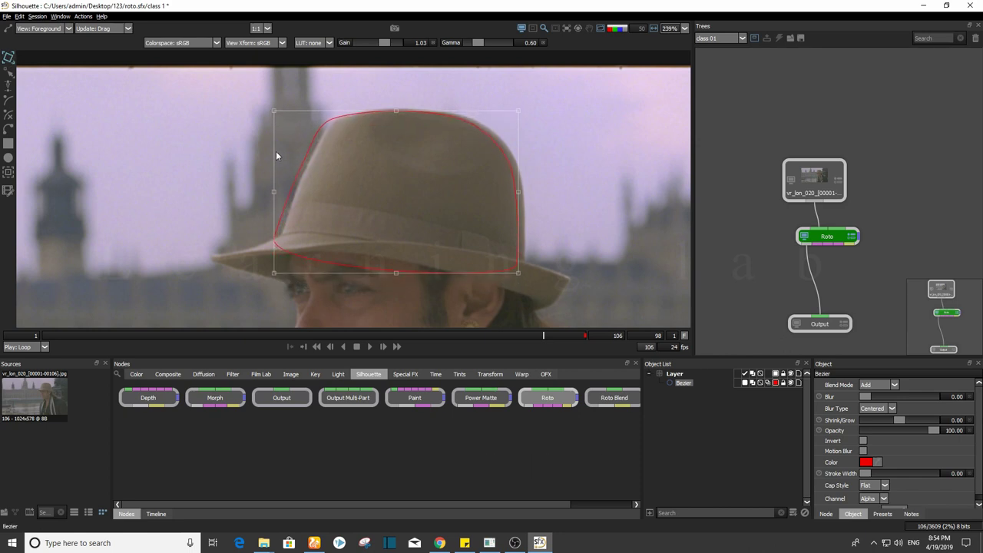
key(Up)
key(Up)
key(Up)
key(Up)
key(Up)
key(Up)
key(Up)
key(Right)
key(Right)
key(Right)
key(Right)
key(Right)
key(Right)
key(Right)
key(Right)
key(Right)
key(Right)
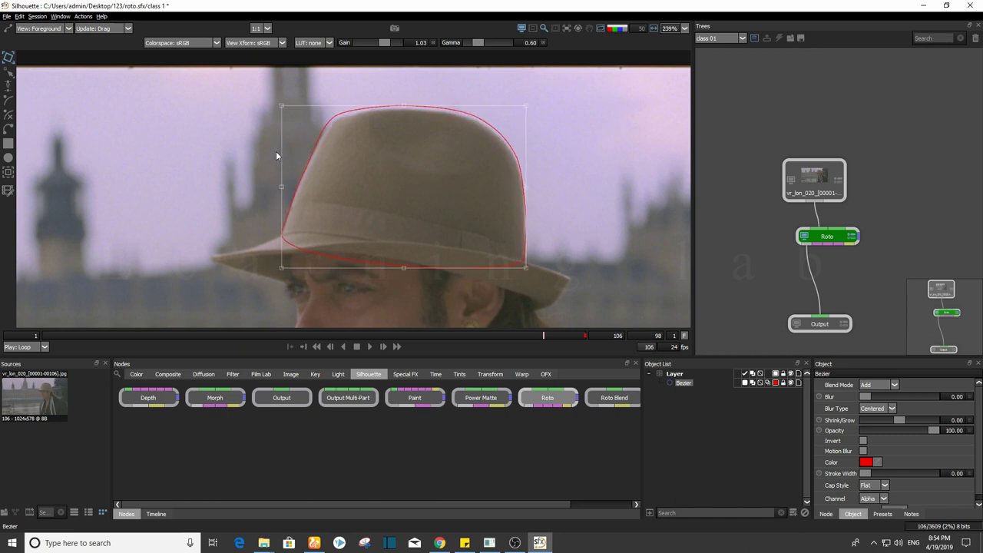
key(Down)
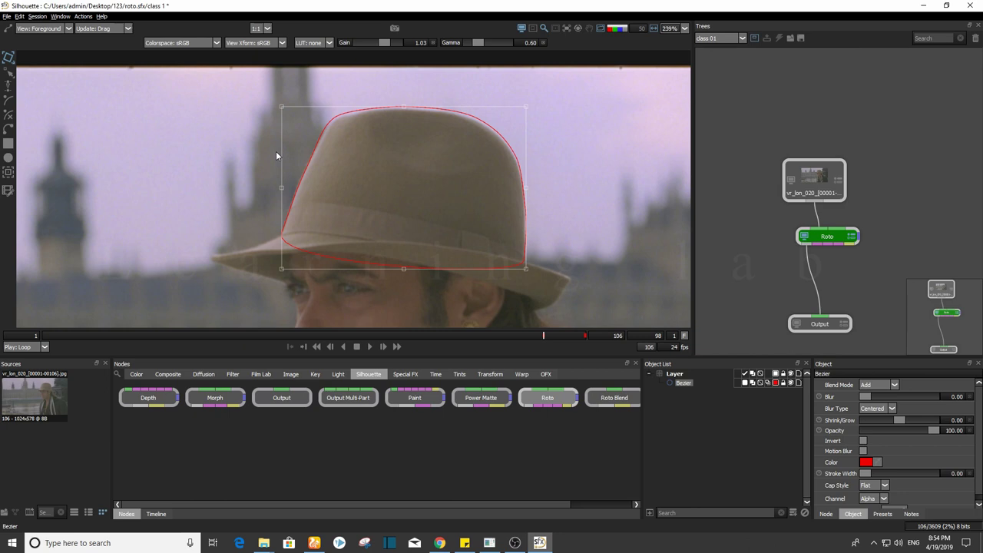
- Fine-tune the hat shape from the transform box's upper-right and upper-left corners to fit the top of the crown
scroll(500, 109, up, 5)
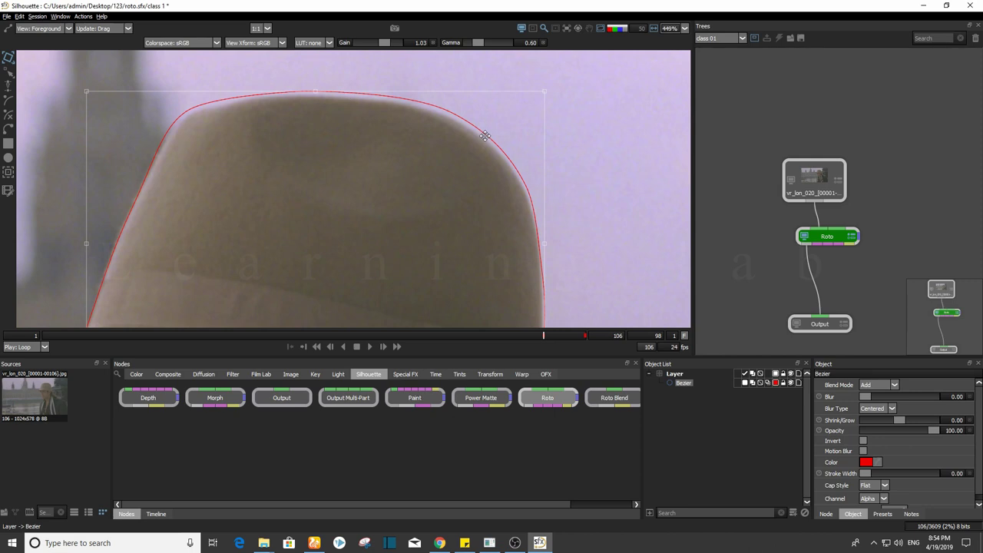
scroll(486, 136, down, 3)
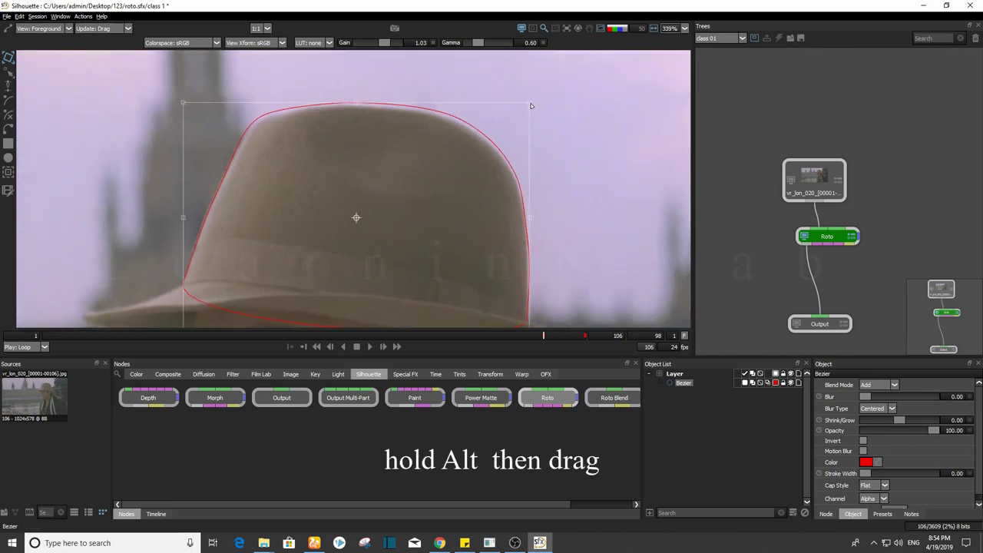
mouse_move(529, 105)
mouse_down()
mouse_move(565, 91)
mouse_move(530, 107)
mouse_up()
scroll(538, 109, down, 2)
scroll(337, 99, up, 4)
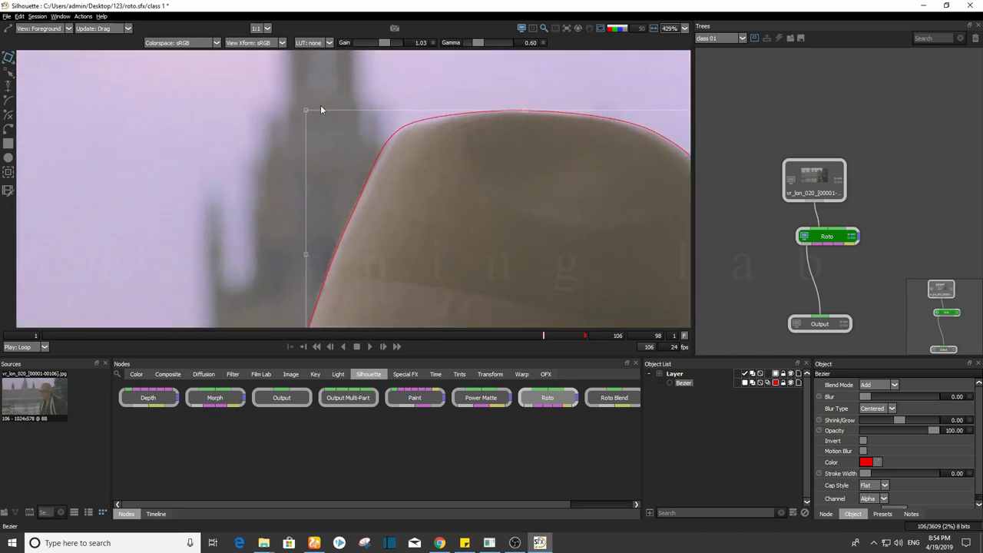
click(304, 112)
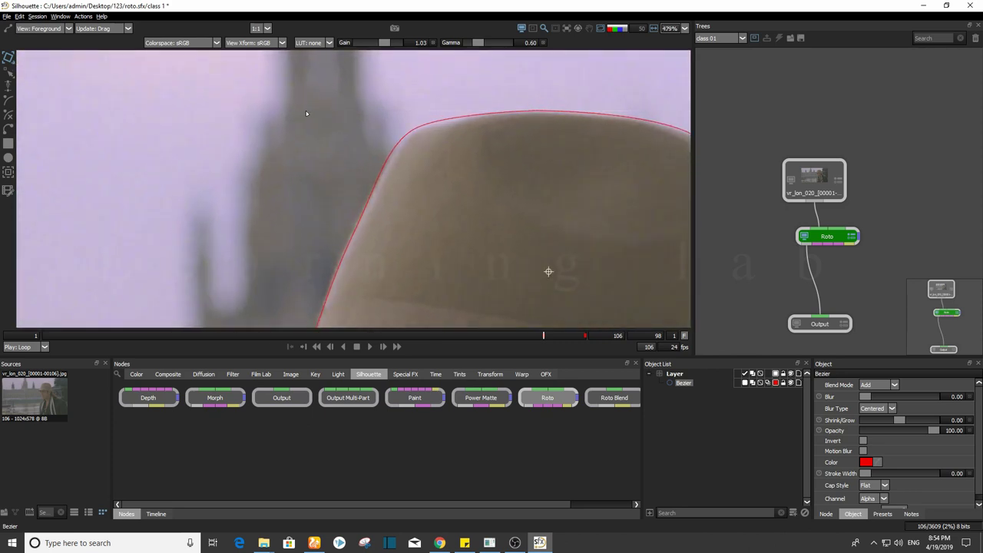
scroll(365, 121, down, 2)
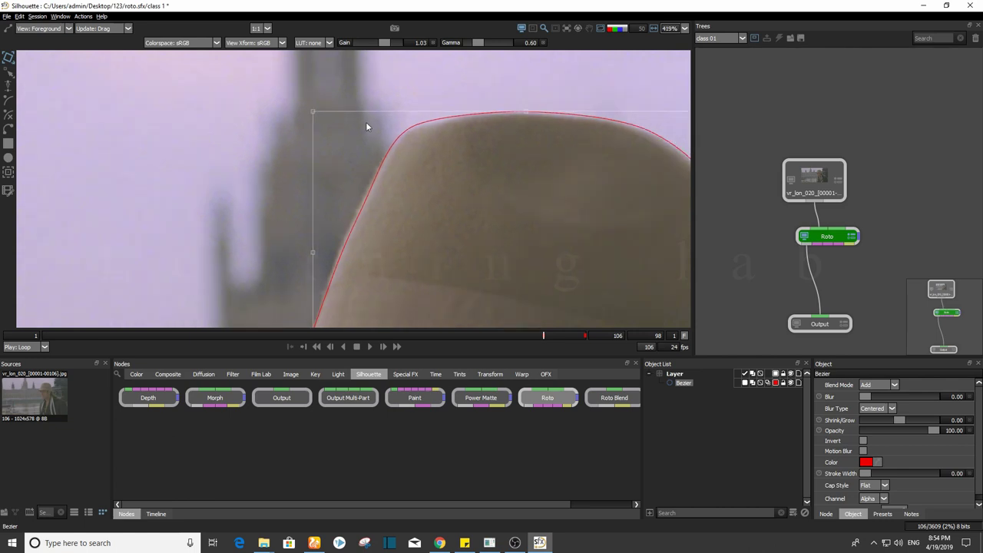
- Fine-tune the hat shape from the transform box's lower-left corner and deselect the shape
drag(372, 240, 373, 48)
scroll(374, 52, down, 1)
drag(363, 200, 373, 281)
drag(342, 269, 341, 185)
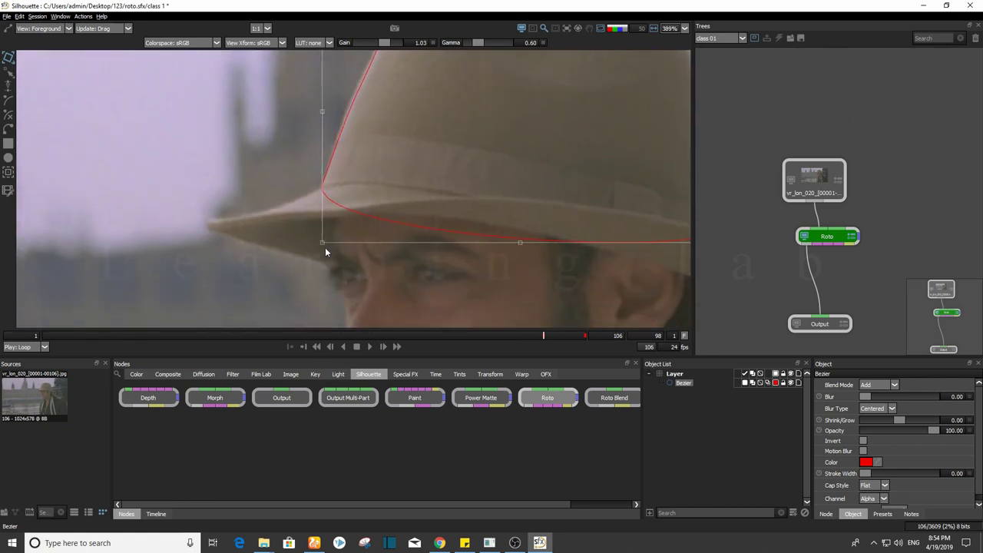
drag(324, 243, 325, 245)
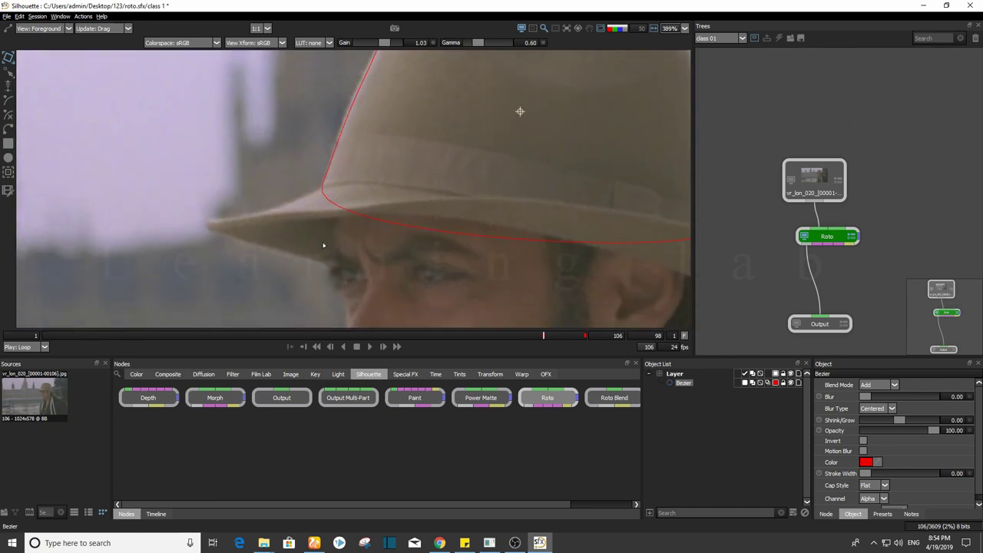
scroll(325, 245, down, 2)
drag(637, 184, 444, 219)
drag(400, 145, 469, 185)
click(541, 176)
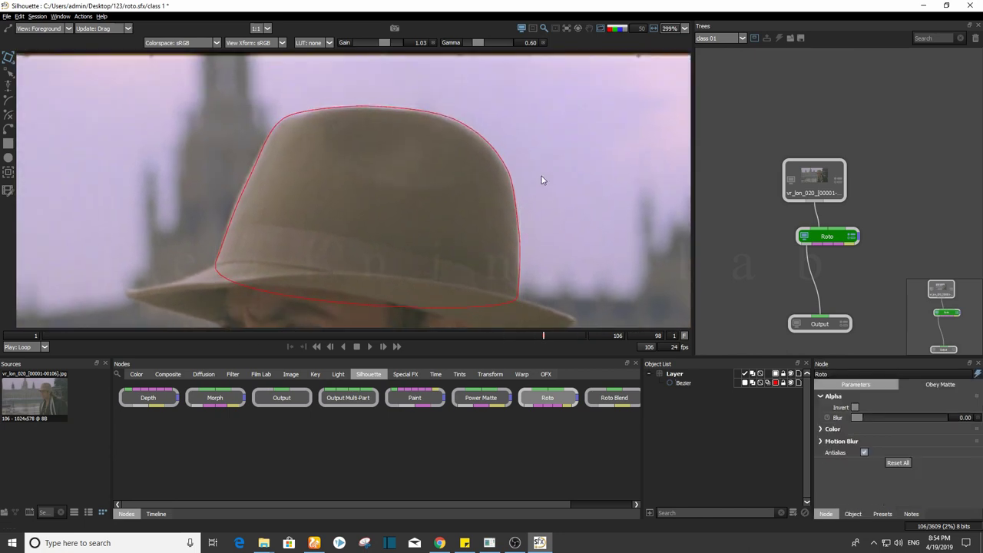
scroll(582, 151, down, 2)
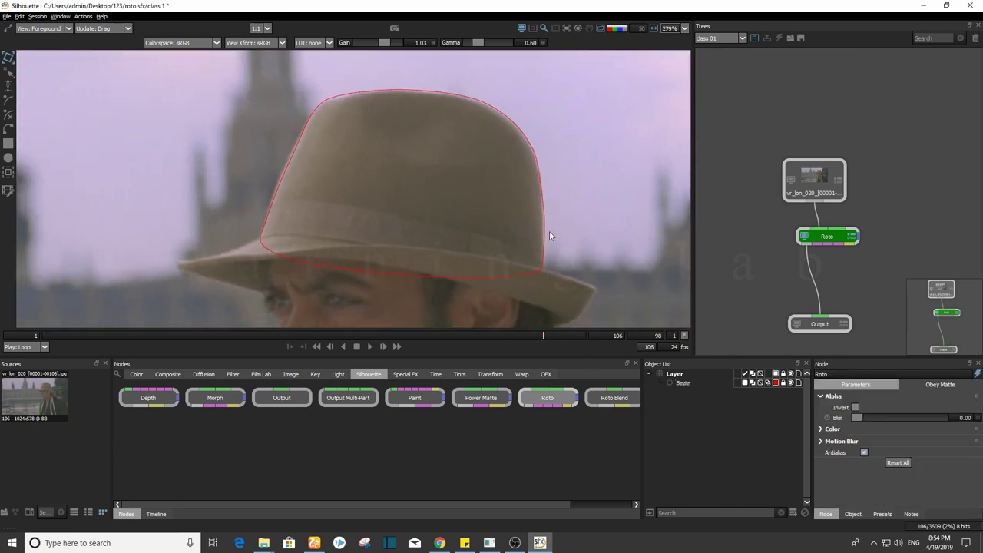
- Reselect the hat shape and move forward to frame 102
click(545, 231)
mouse_move(601, 223)
mouse_down()
mouse_move(626, 230)
mouse_move(599, 237)
mouse_up()
key(x)
key(x)
key(x)
key(x)
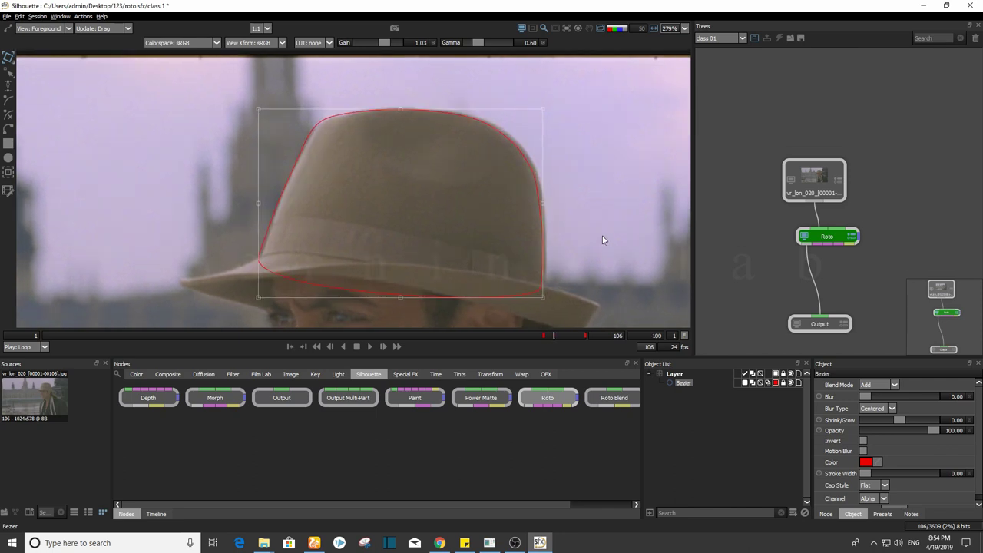
drag(578, 230, 585, 213)
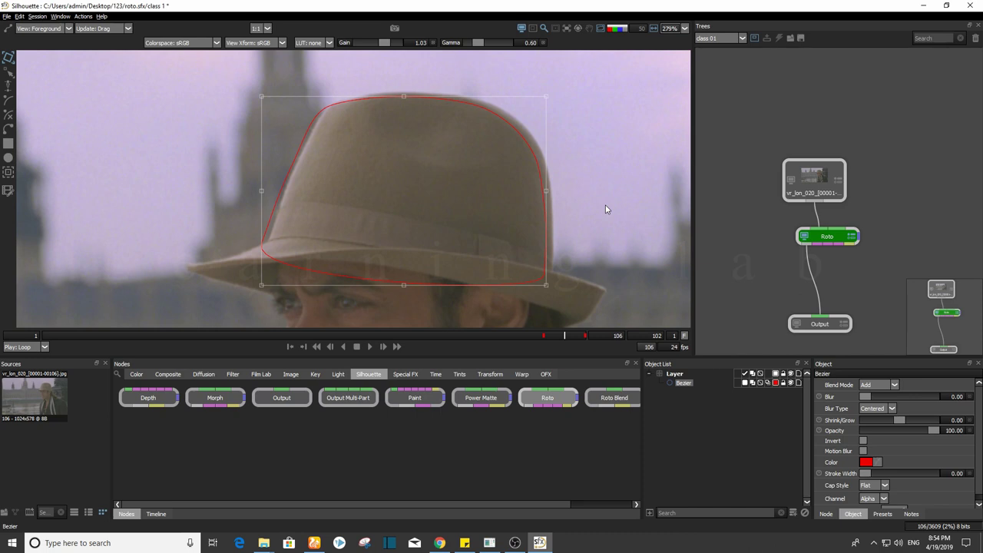
- Nudge the hat shape up and to the right to match the hat's outline at frame 102
key(Up)
key(Up)
key(Right)
key(Right)
key(Right)
key(Right)
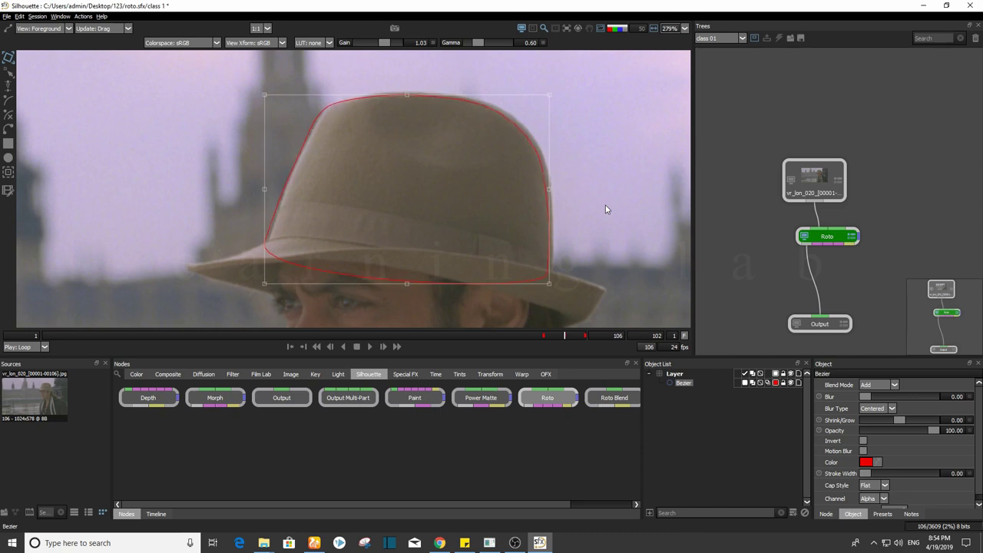
key(Up)
key(Up)
key(Right)
key(Right)
key(Right)
key(Right)
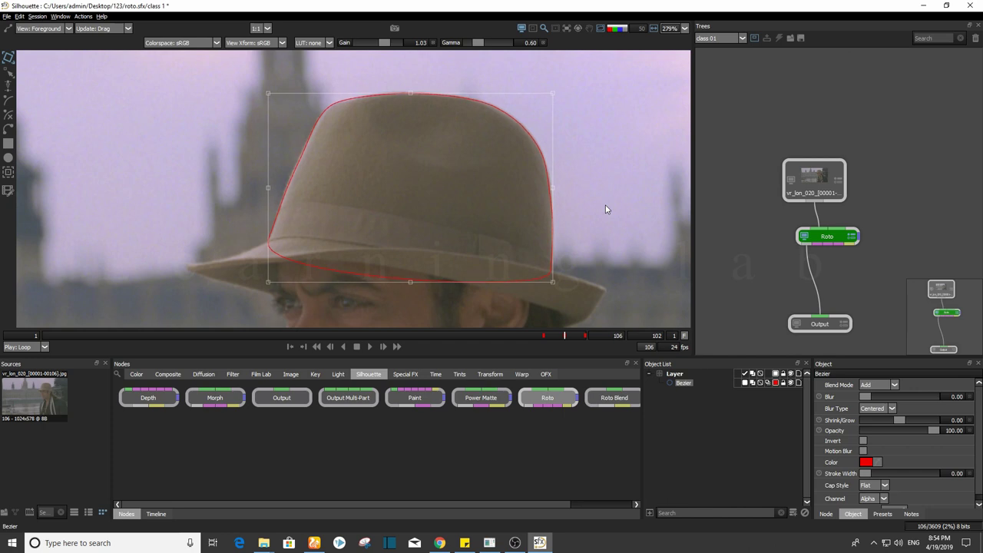
- Step through the in-between frames around 100 and 101 to check how the hat shape fits
key(z)
key(z)
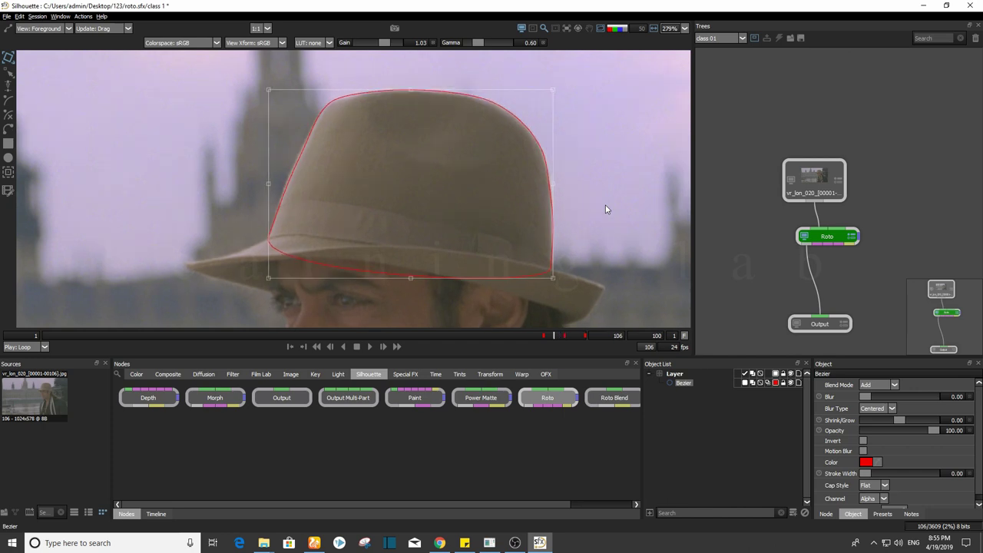
key(z)
key(x)
key(Right)
key(Right)
key(Right)
key(Right)
key(Right)
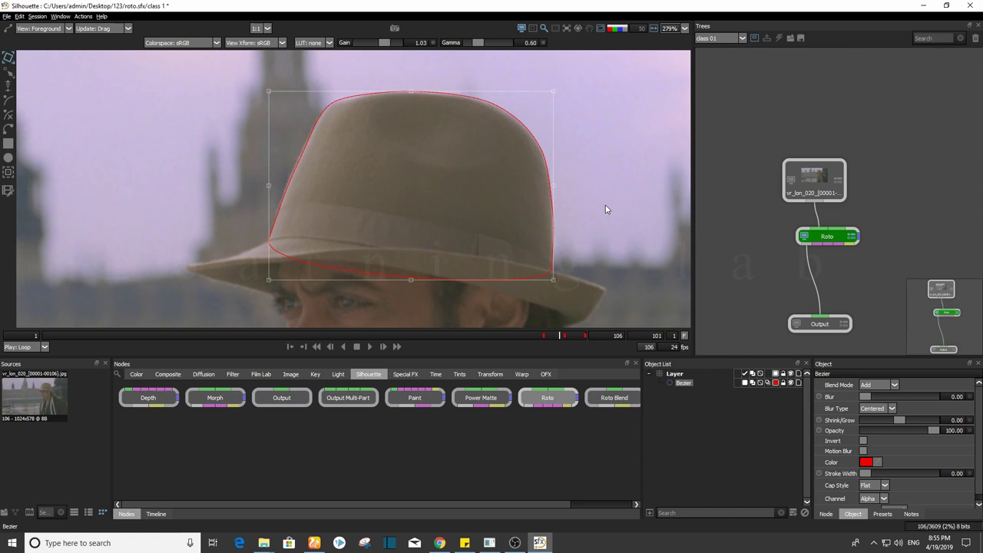
- Move to frame 104 and nudge the hat shape up and to the right to match the hat's outline
key(Left)
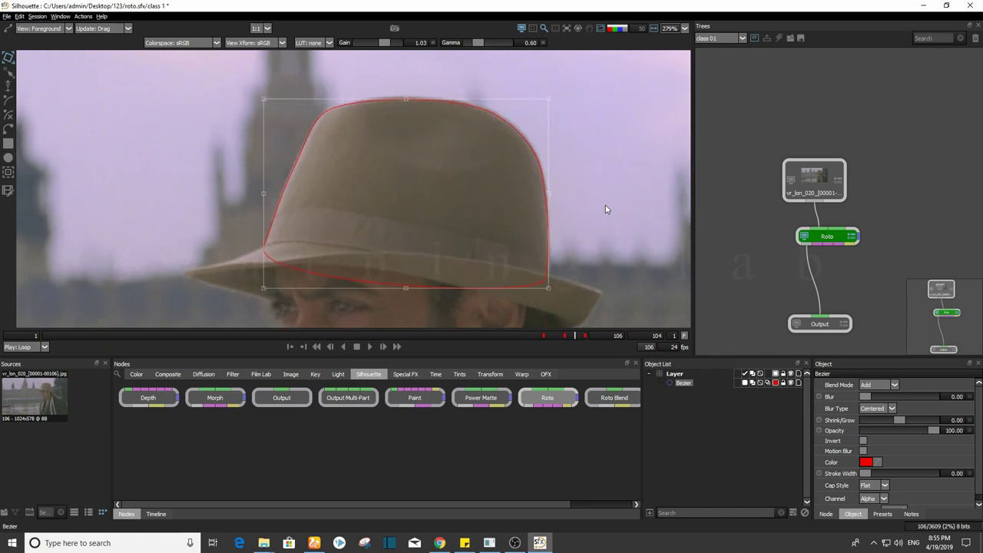
key(Up)
key(Up)
key(Up)
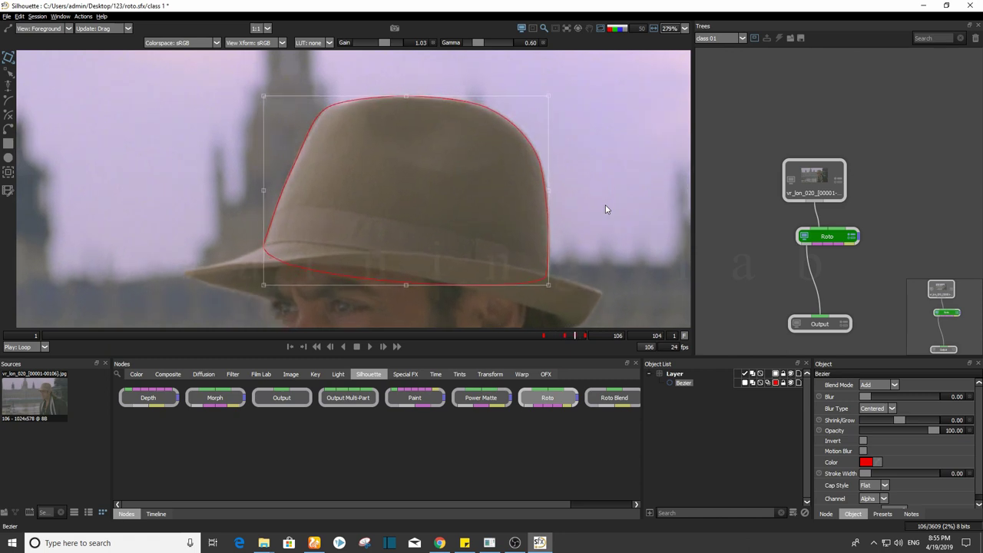
key(Right)
key(Right)
key(Down)
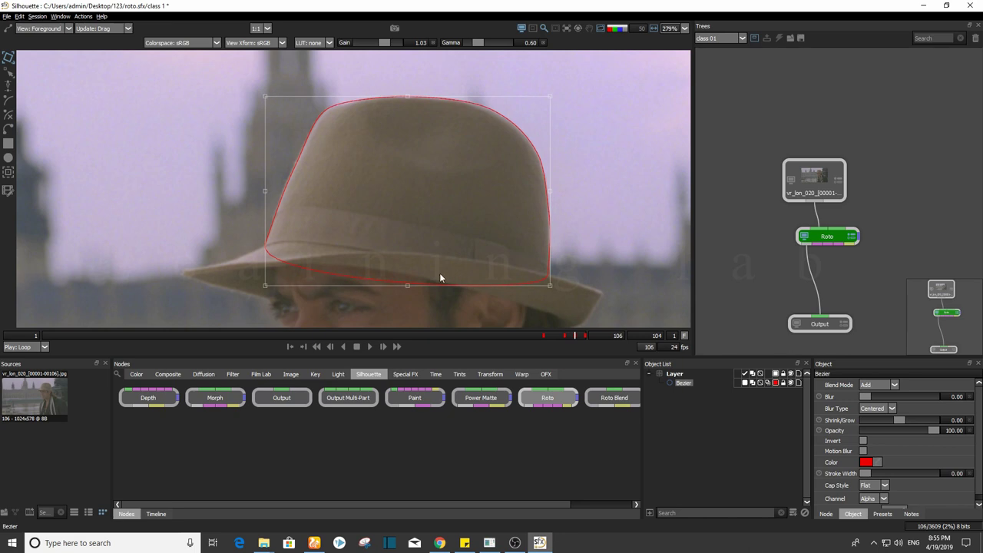
- Deselect the hat shape and step back to frame 103 to check how the outline fits
scroll(440, 278, down, 1)
drag(580, 201, 603, 191)
click(599, 214)
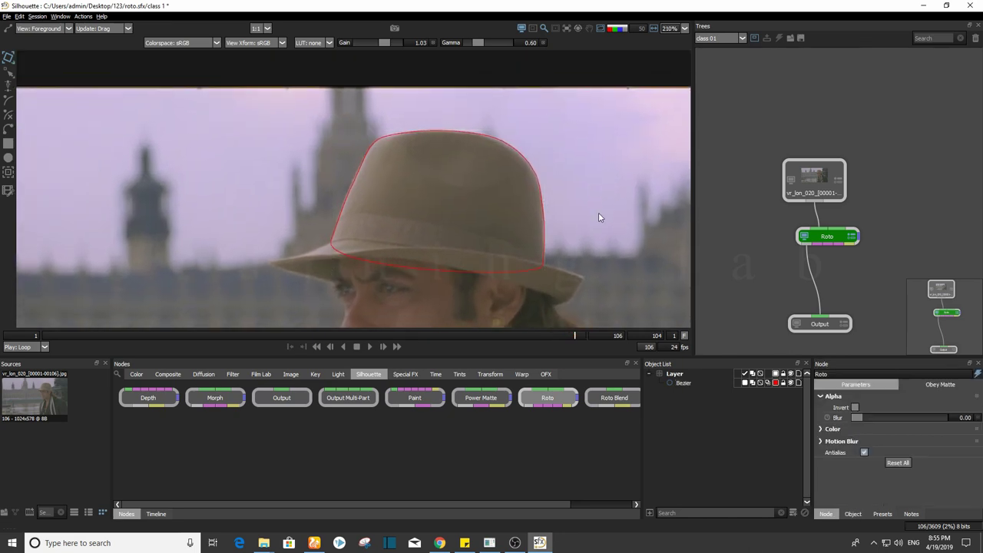
key(z)
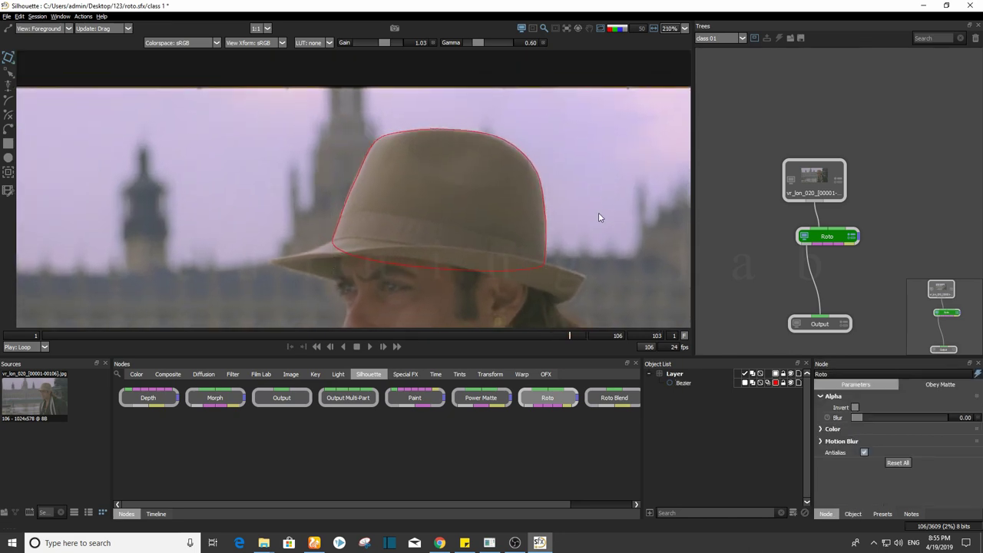
- Reselect the hat shape and step back through the footage to frame 87
click(542, 175)
key(Left)
key(Left)
key(Left)
key(Left)
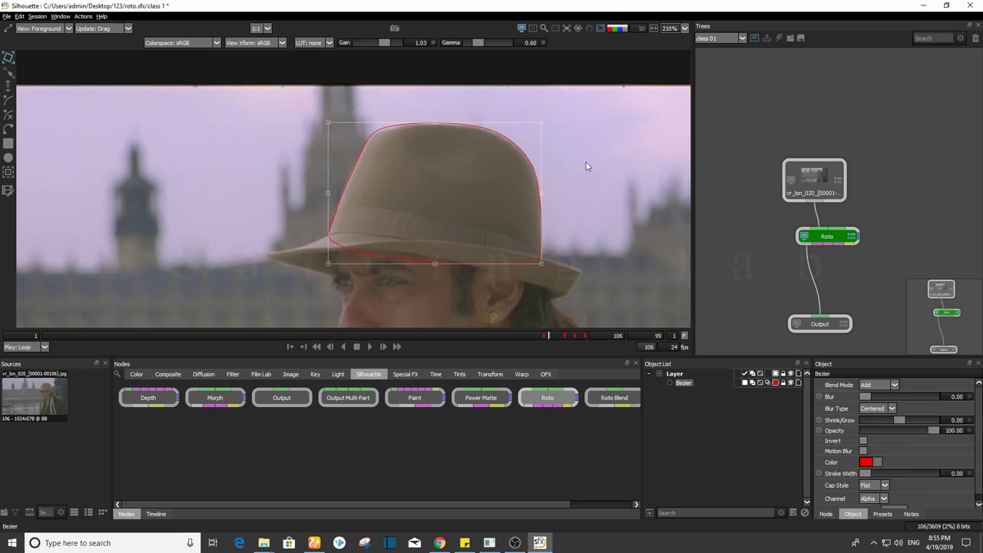
key(Left)
key(Left)
key(Left)
key(Left)
key(Left)
key(Left)
key(Left)
key(Left)
key(Left)
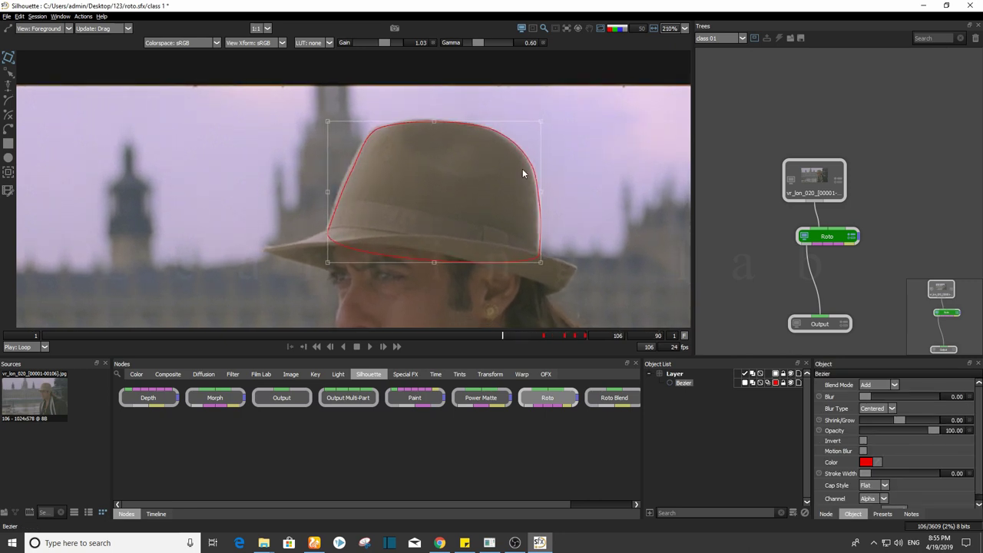
key(Left)
key(Left)
key(Left)
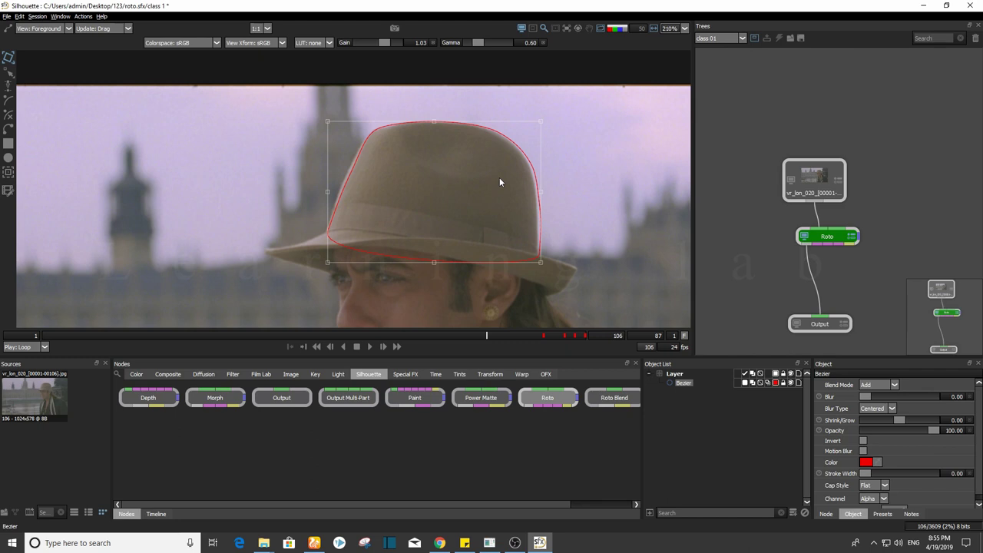
- Nudge the hat shape to the left at frame 87 so it matches the hat's outline
key(KP_4)
key(KP_4)
key(KP_4)
key(KP_4)
key(KP_2)
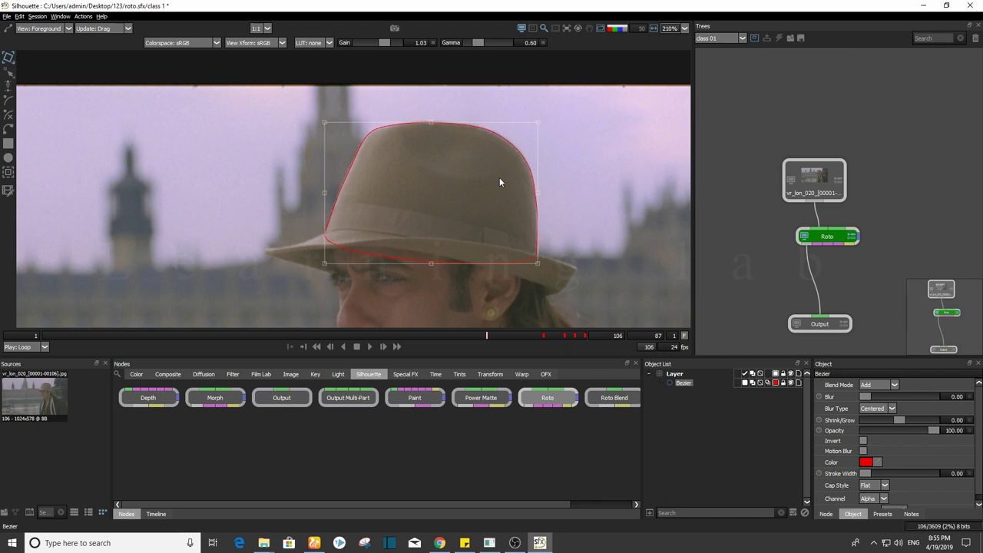
key(KP_6)
key(KP_8)
- Set the viewer gamma to 0.66 and deselect the hat shape to inspect its edge at frame 87
drag(477, 43, 480, 43)
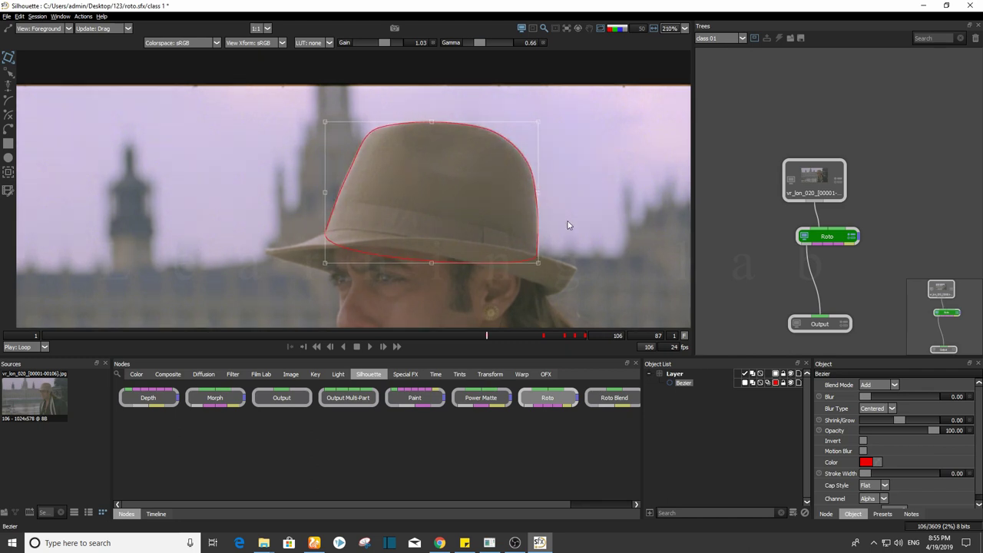
scroll(568, 222, up, 2)
scroll(516, 140, up, 2)
scroll(515, 154, down, 1)
drag(515, 160, 470, 163)
click(596, 226)
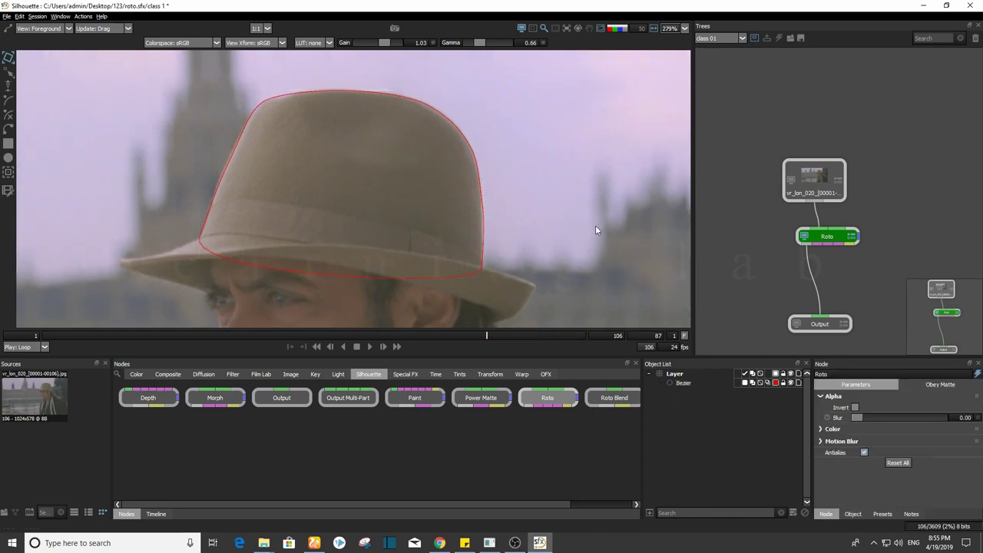
- Reselect the hat shape, move to frame 93 and nudge the shape up and to the right onto the hat
scroll(595, 229, down, 1)
mouse_move(501, 193)
mouse_down()
mouse_move(535, 207)
mouse_move(500, 220)
mouse_move(492, 202)
mouse_up()
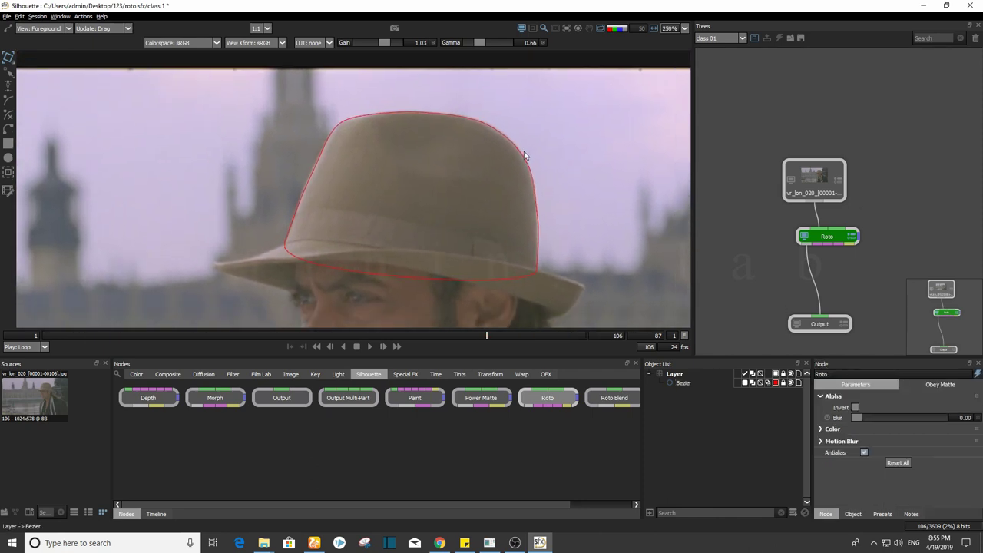
click(524, 156)
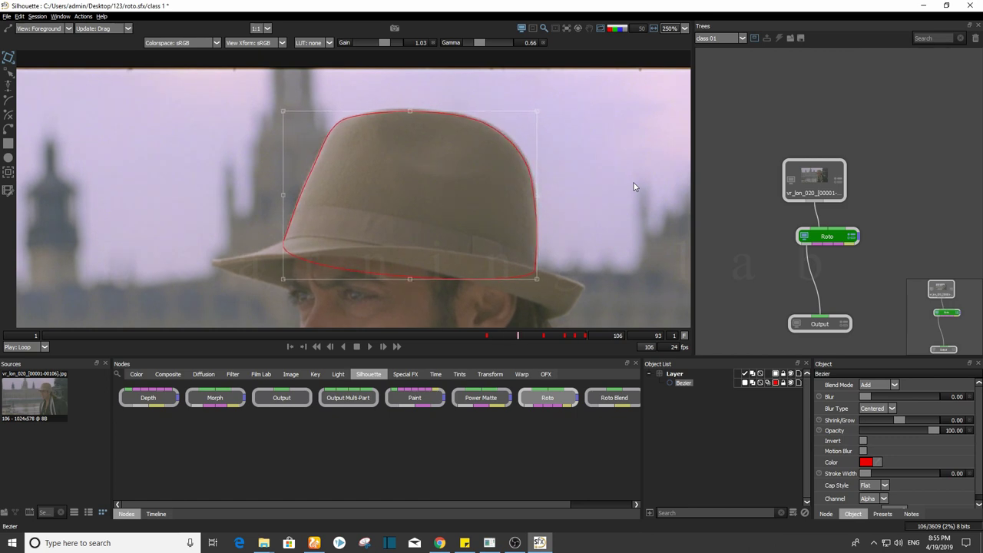
scroll(532, 229, up, 1)
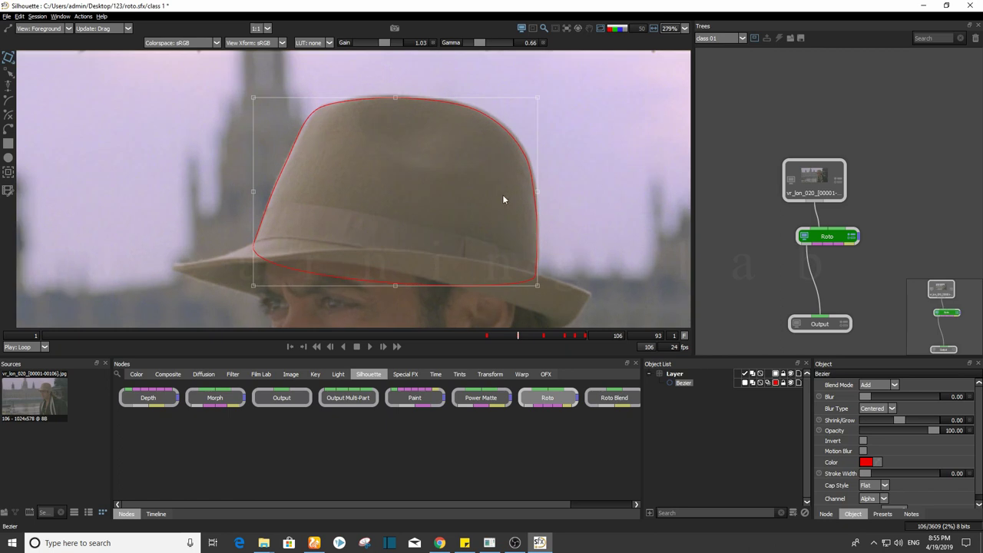
key(Right)
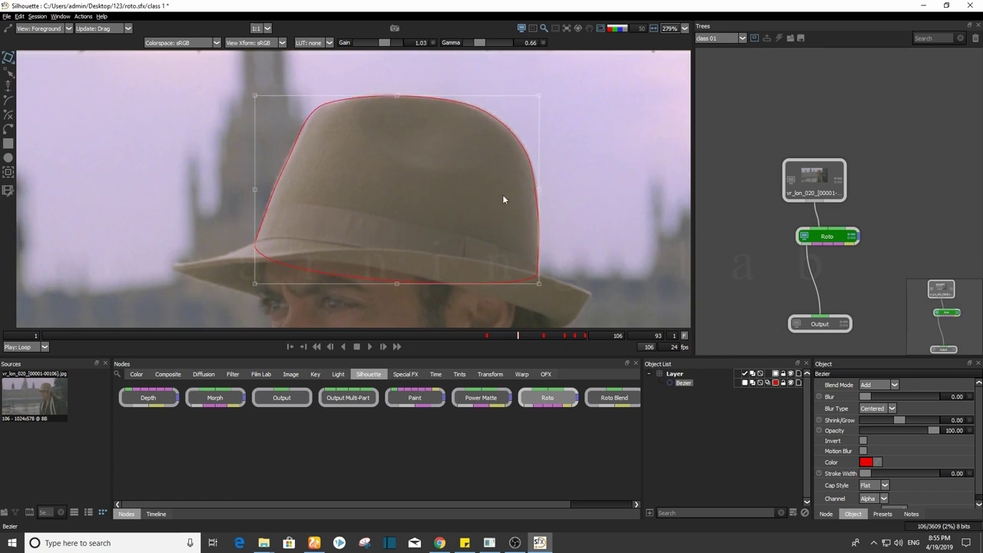
- Fine-tune the hat shape's size at frame 93 from the transform box's upper-right corner
scroll(535, 131, up, 4)
drag(536, 132, 555, 158)
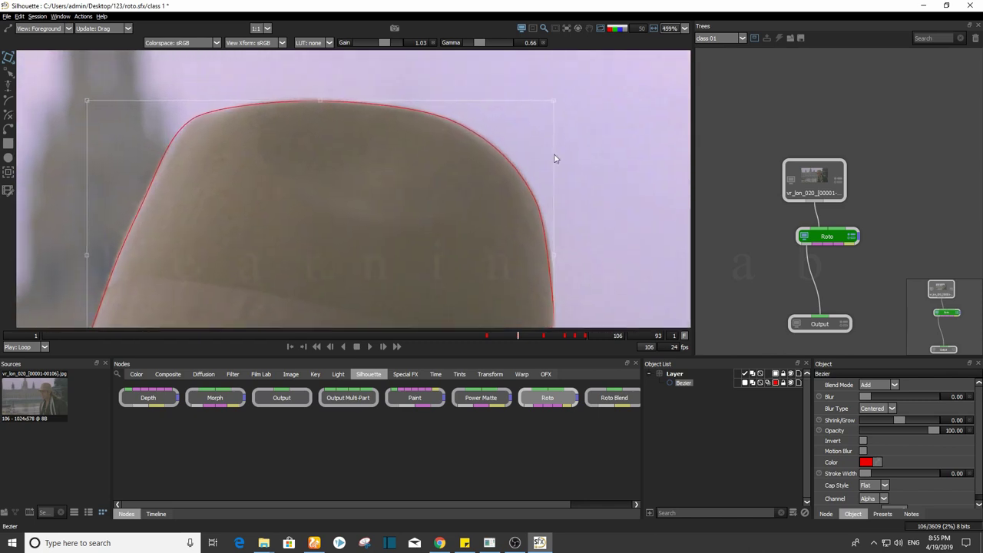
click(556, 100)
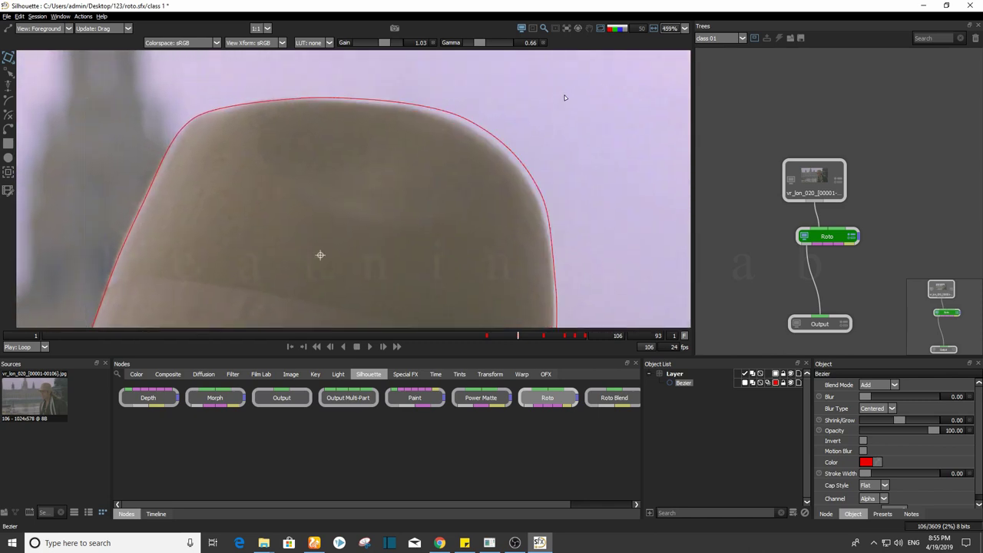
drag(559, 97, 557, 102)
scroll(532, 138, down, 3)
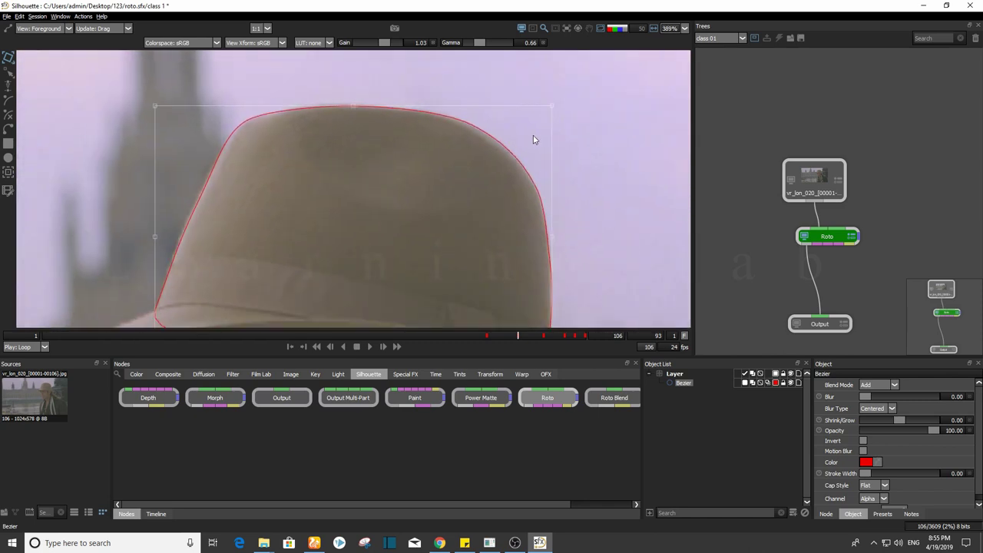
drag(506, 164, 516, 104)
scroll(519, 192, down, 1)
drag(363, 169, 426, 207)
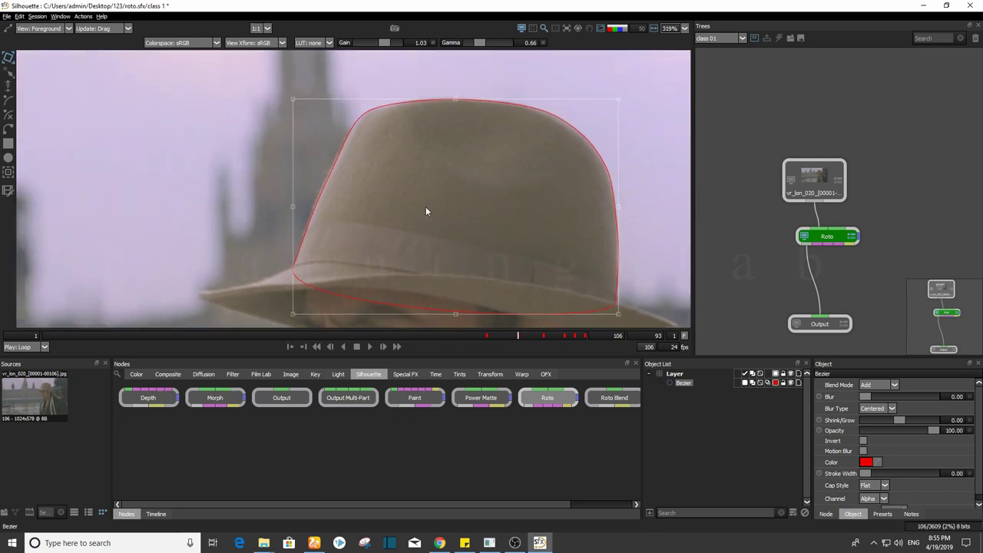
scroll(359, 192, down, 1)
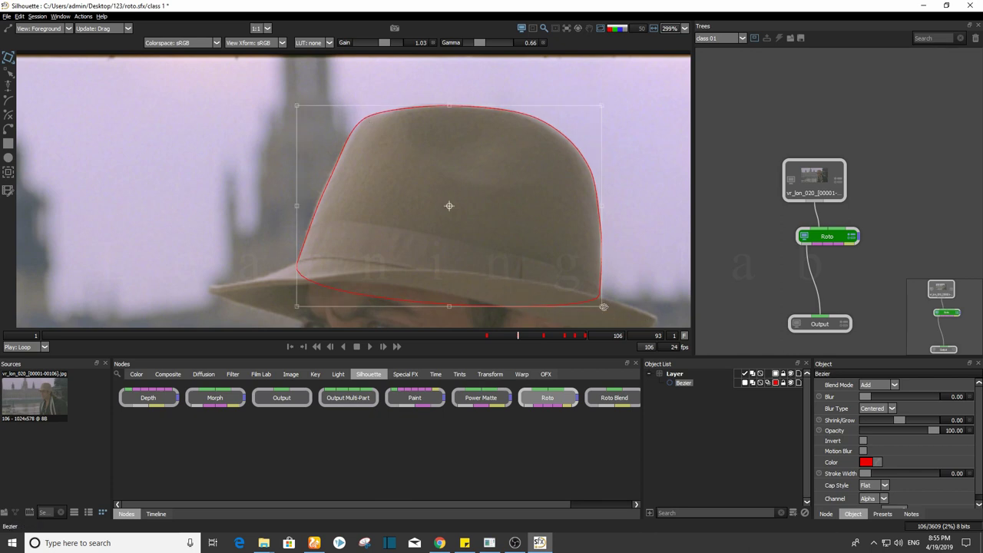
- Try adjusting the hat shape from the transform box's lower-right corner, undo it, and check the fit at frame 93
drag(603, 306, 605, 300)
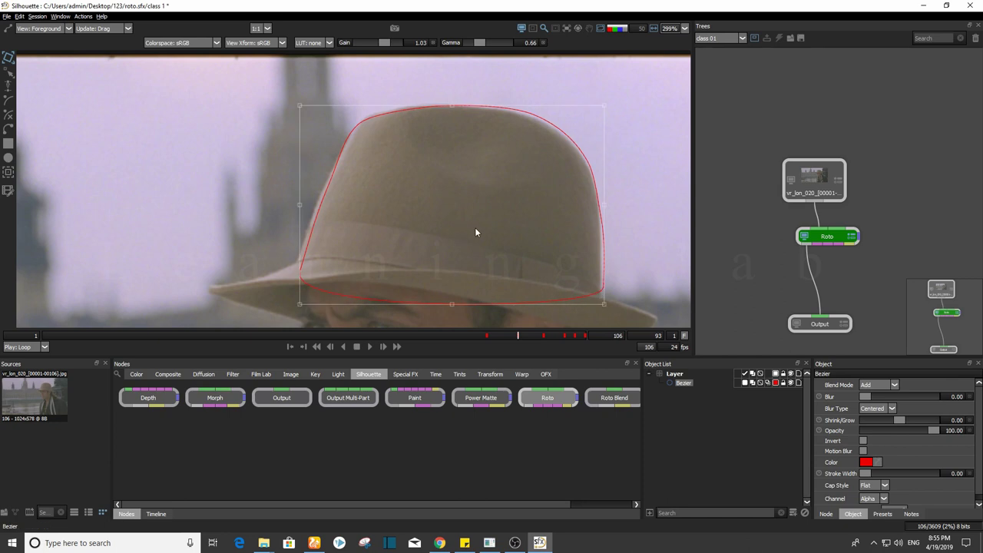
key(ctrl+z)
scroll(474, 227, down, 4)
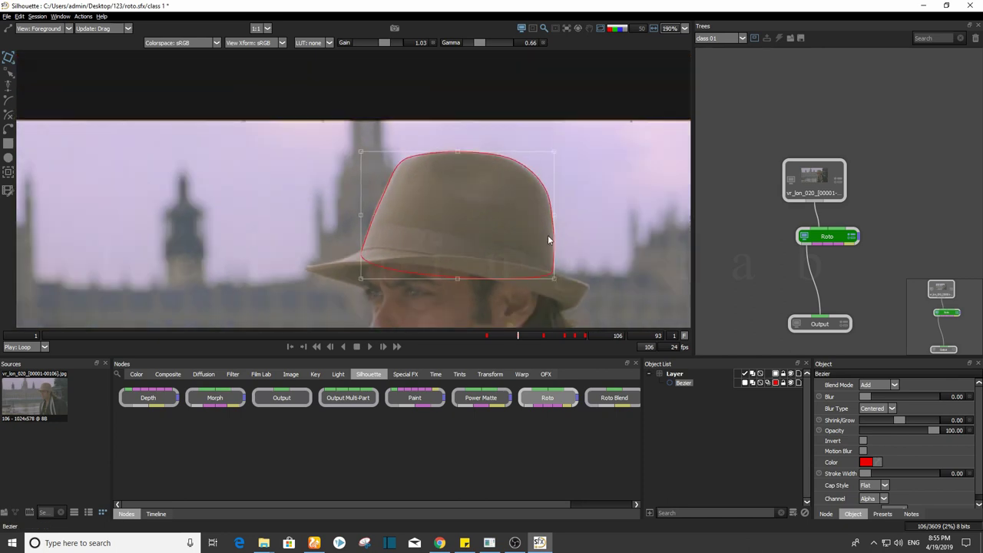
click(560, 166)
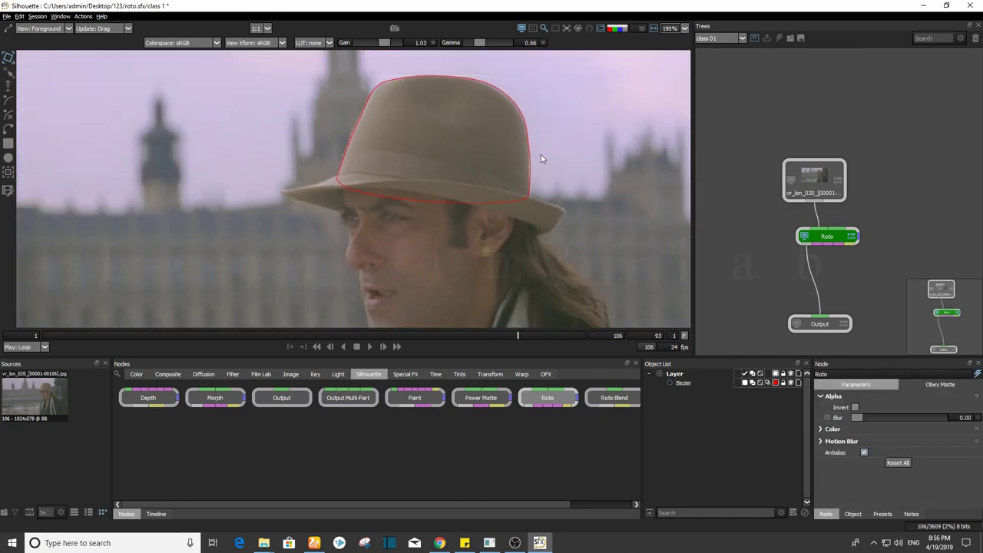
click(528, 143)
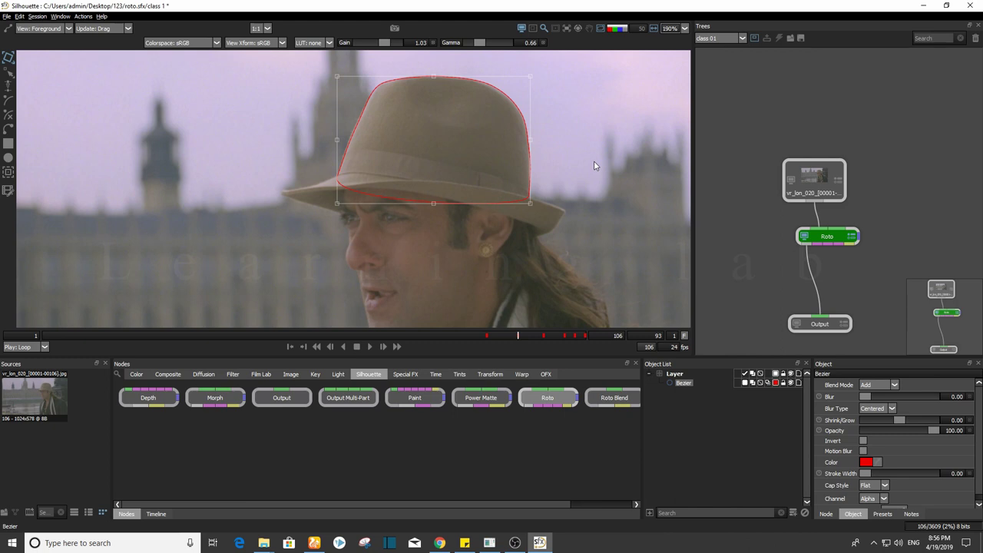
- Move back to frame 78 and adjust the hat shape from the transform box's lower-right corner
scroll(593, 166, down, 2)
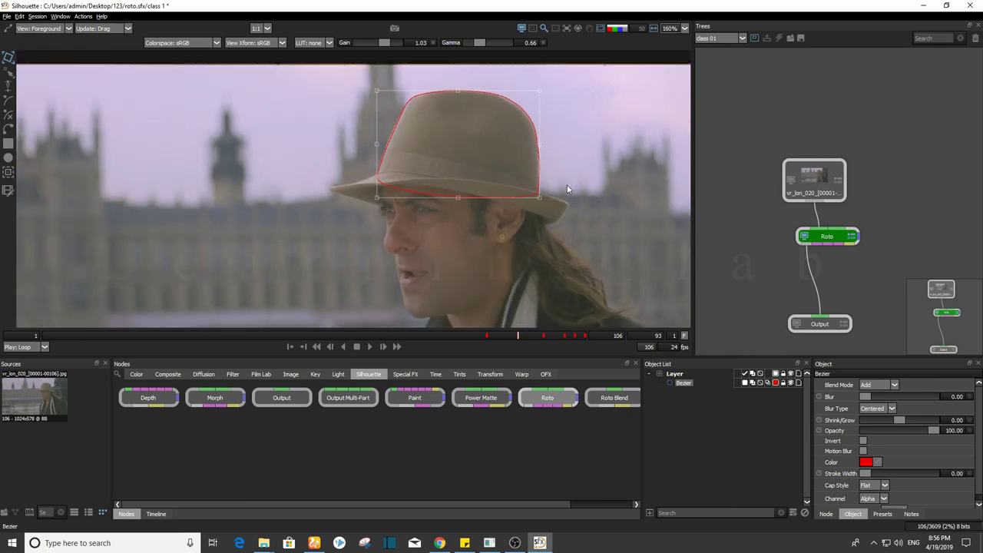
drag(577, 241, 579, 279)
scroll(576, 248, up, 1)
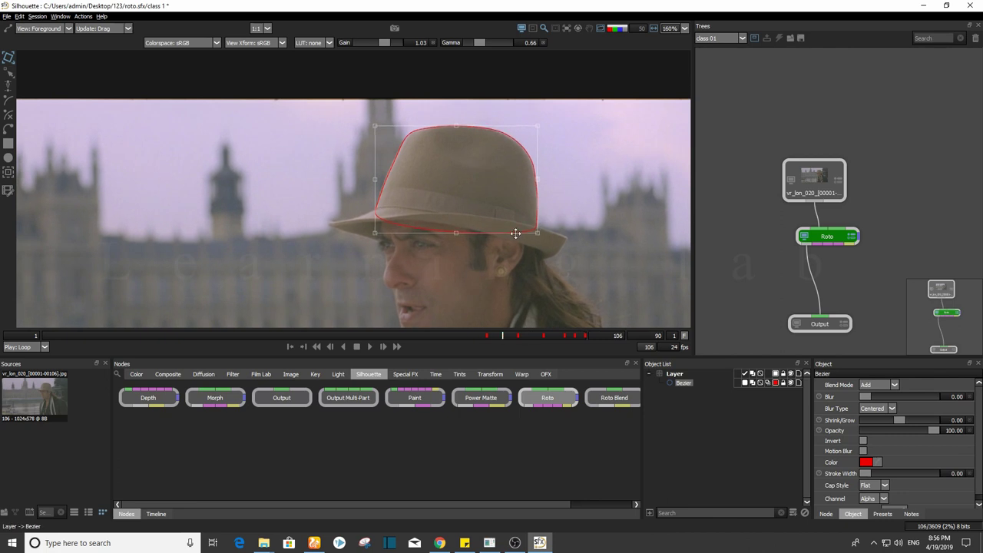
scroll(461, 180, up, 2)
scroll(461, 180, up, 4)
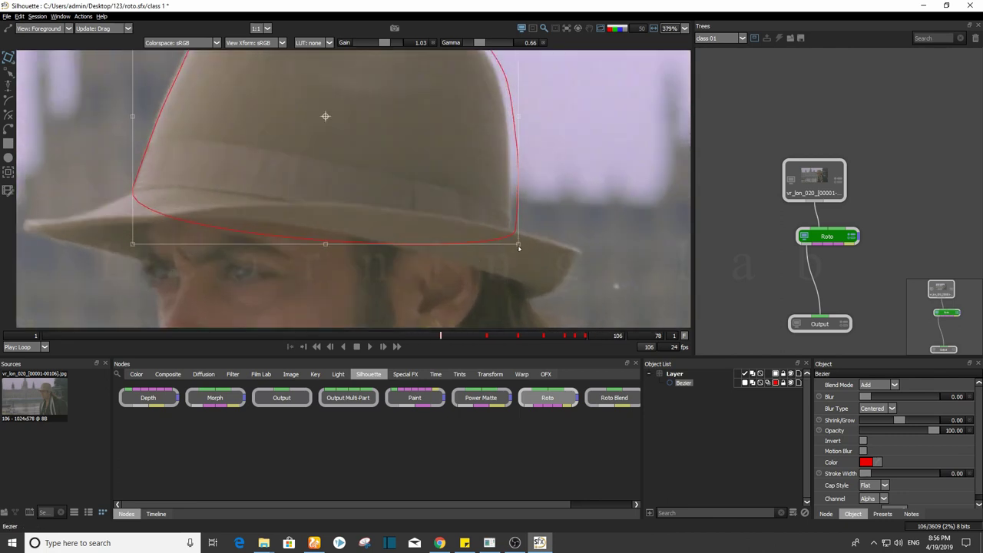
scroll(540, 262, down, 3)
- Step back to frame 67 for the next hat shape keyframe
key(z)
key(z)
key(z)
key(z)
key(z)
key(Right)
key(Right)
key(Right)
key(Right)
key(Right)
key(Right)
key(Right)
key(Right)
key(Right)
key(Right)
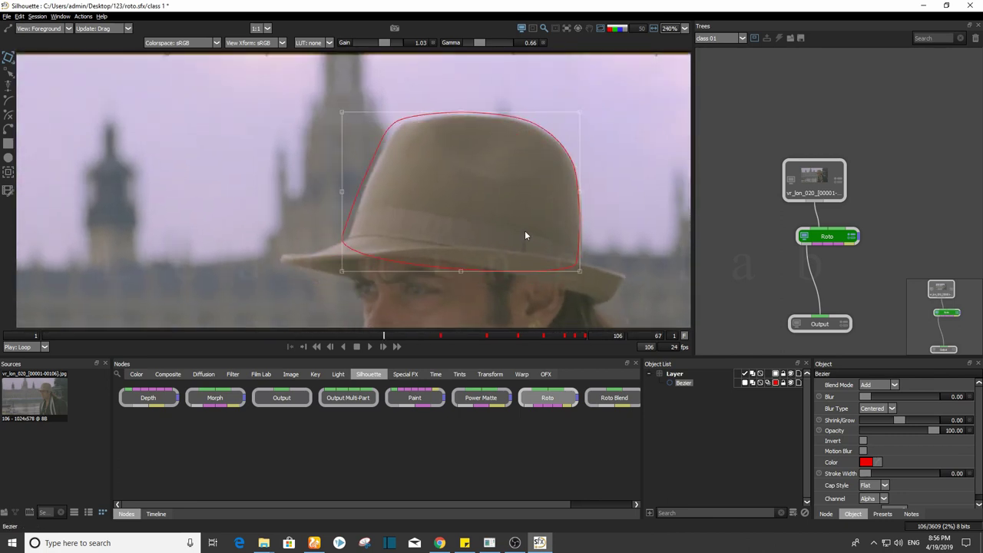
- Fit the hat shape to the hat at frame 67 by nudging it and adjusting the transform box's upper-right corner
key(Down)
drag(587, 117, 583, 115)
key(Left)
key(Left)
key(Left)
key(Left)
key(Left)
key(Left)
key(Left)
key(Left)
key(Left)
key(Left)
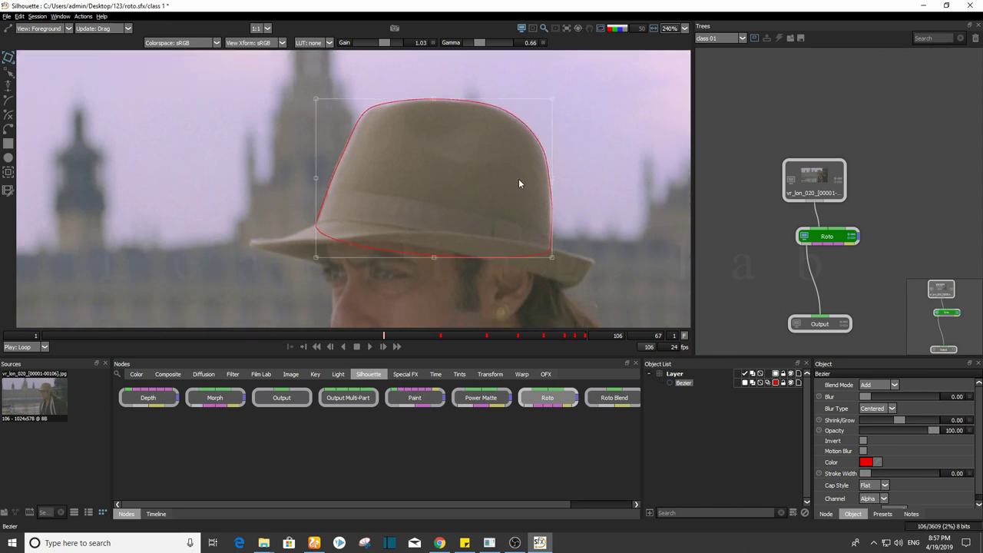
- Step back to frame 57 and transform the hat shape toward the hat's outline there
key(Left)
key(Left)
key(Left)
key(Left)
key(Left)
key(Left)
key(Left)
key(Left)
key(Left)
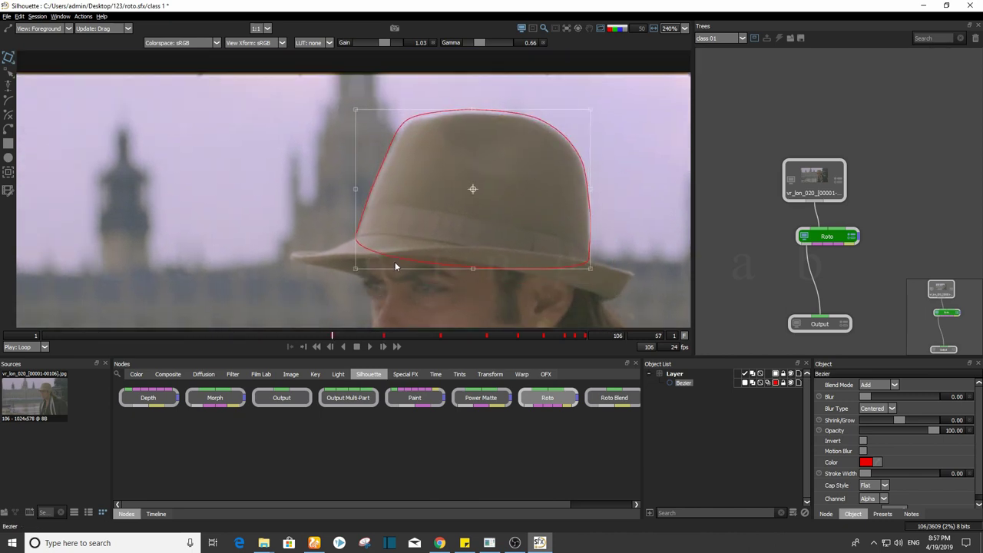
- Move back to frame 48 and refine the hat shape's fit from the transform box's lower-right corner
scroll(567, 216, up, 1)
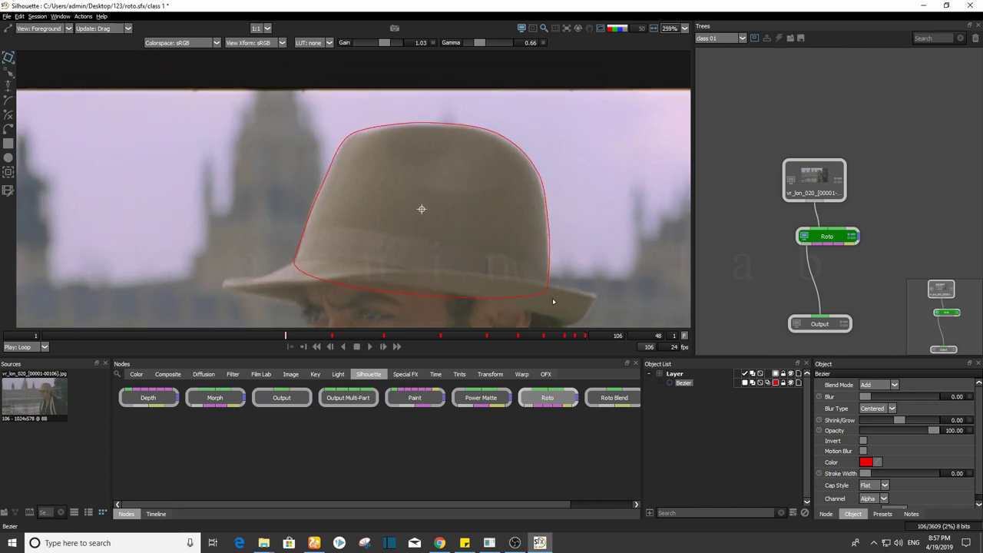
key(Left)
key(Left)
key(Left)
key(Left)
key(Left)
click(369, 223)
drag(521, 273, 515, 274)
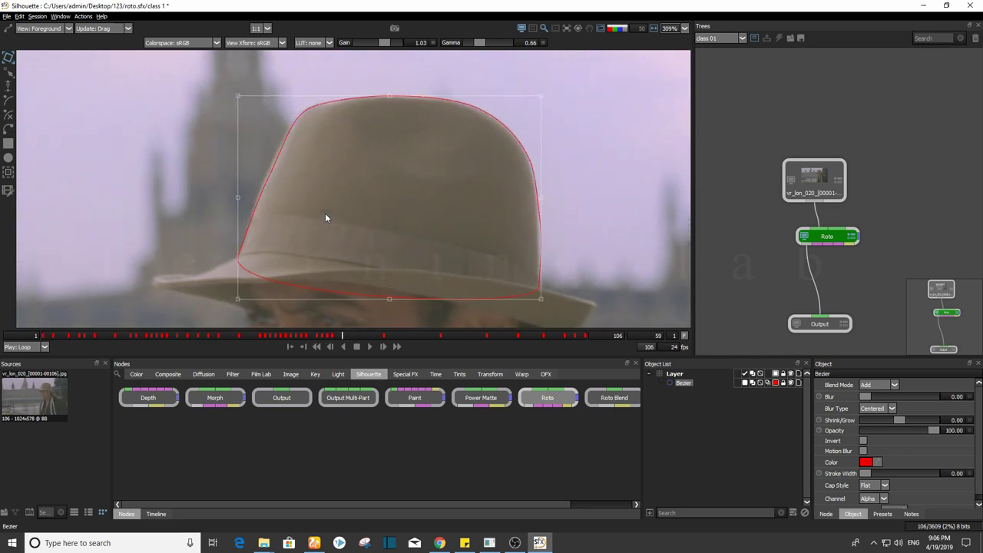
- Undo the last hat shape adjustment around frame 60 and step through the neighbouring frames
click(532, 106)
key(ctrl+z)
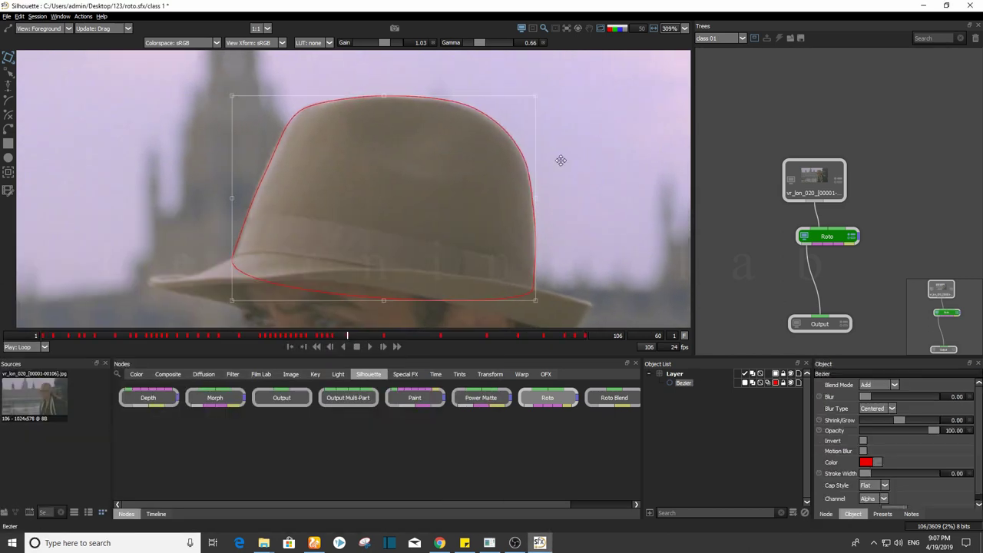
key(z)
key(z)
key(x)
- Nudge the hat shape to the right across frames 61 and 62 to match the hat's outline
key(Right)
key(Right)
key(Right)
key(Right)
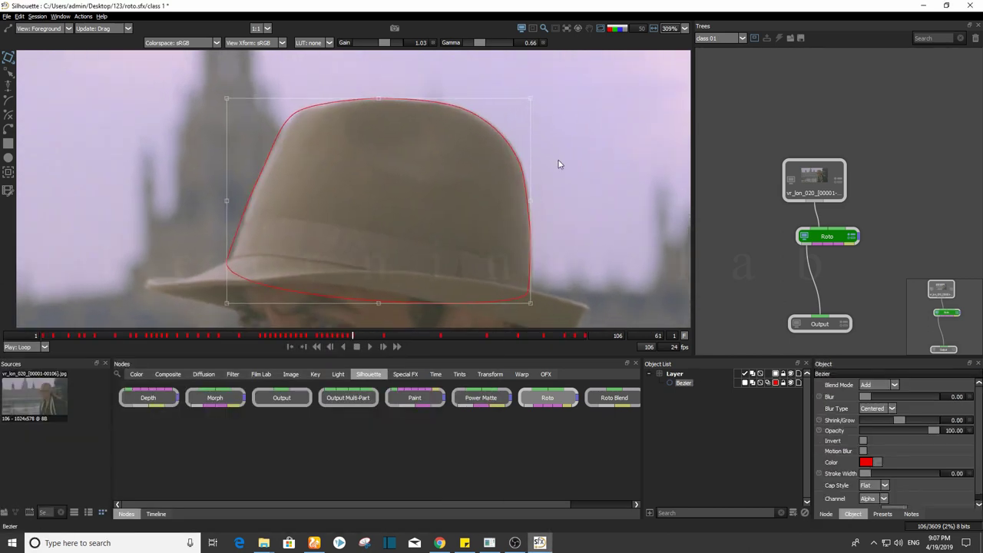
key(Right)
key(Right)
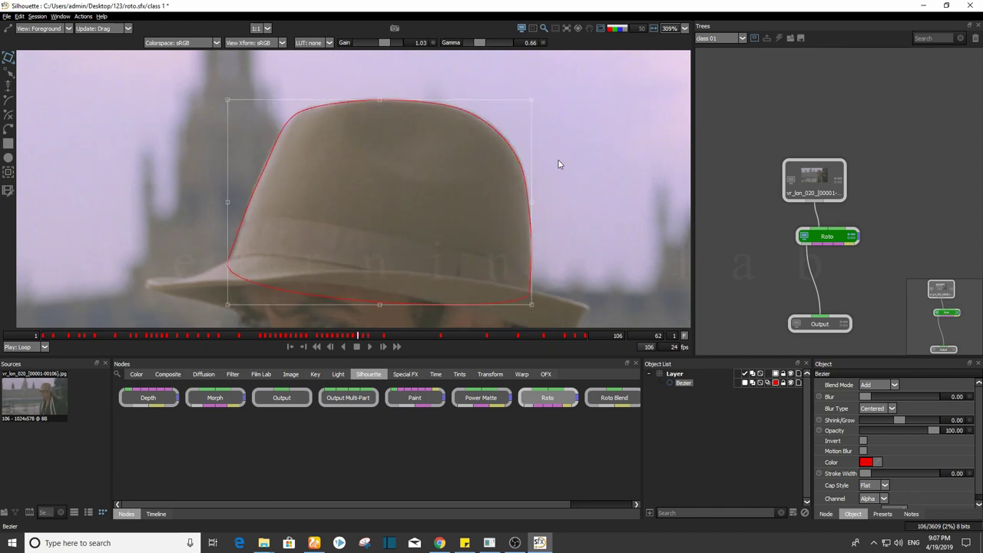
- Step and play through the footage to check how the hat shape follows the hat from frame to frame
key(z)
key(z)
key(z)
key(z)
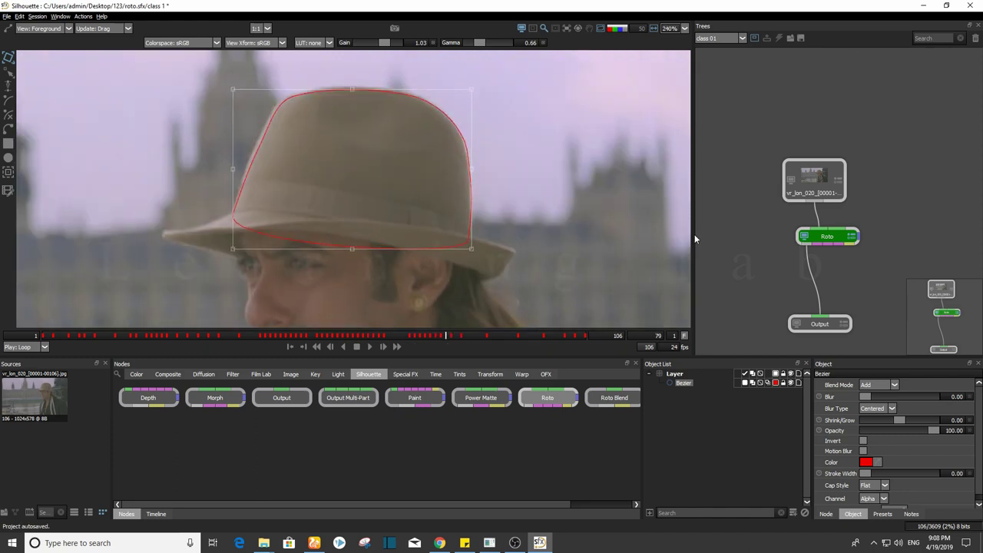
key(x)
key(x)
key(x)
key(x)
key(x)
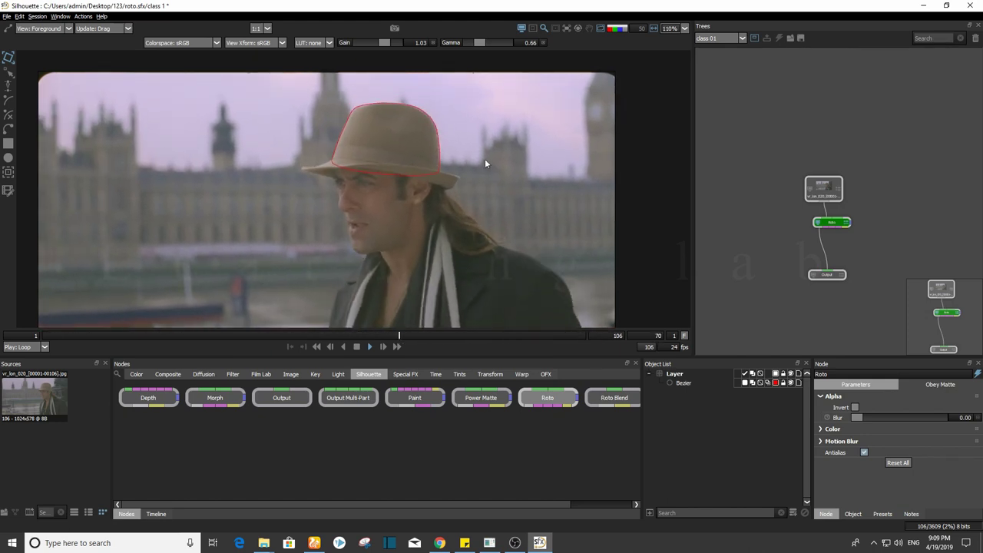
scroll(385, 131, up, 2)
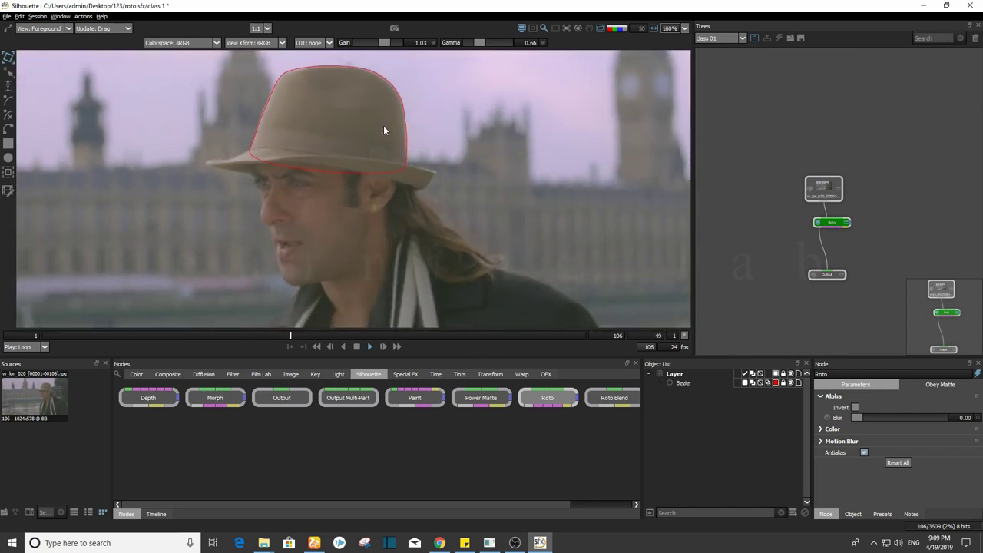
scroll(441, 238, down, 1)
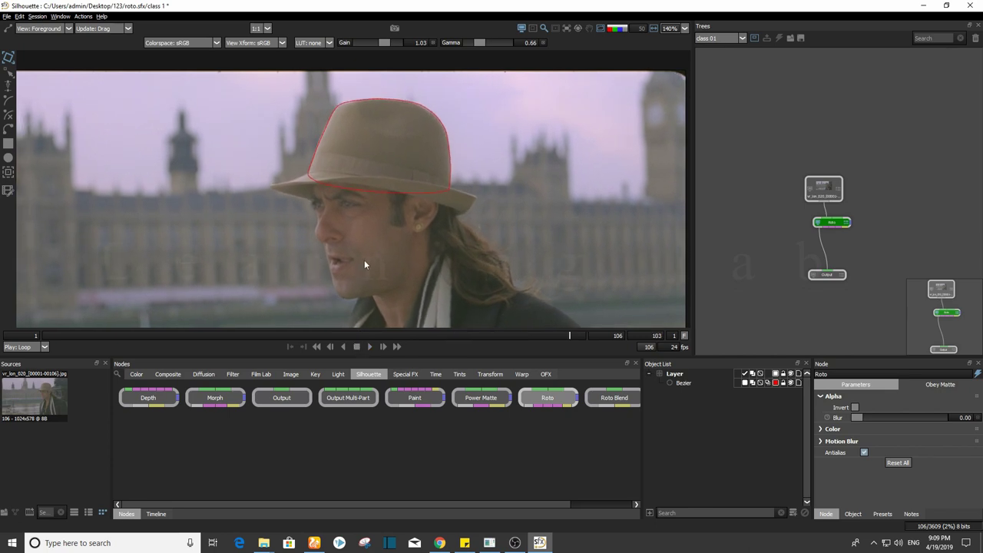
- Show the roto in the Output view with the matte overlay on the hat, and set the overlay opacity to 26
click(48, 29)
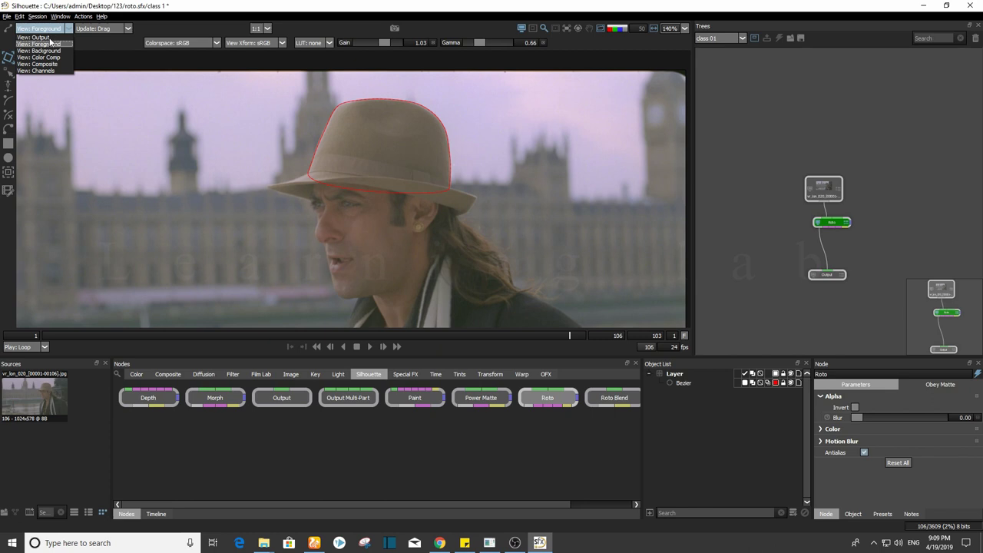
click(49, 37)
click(50, 29)
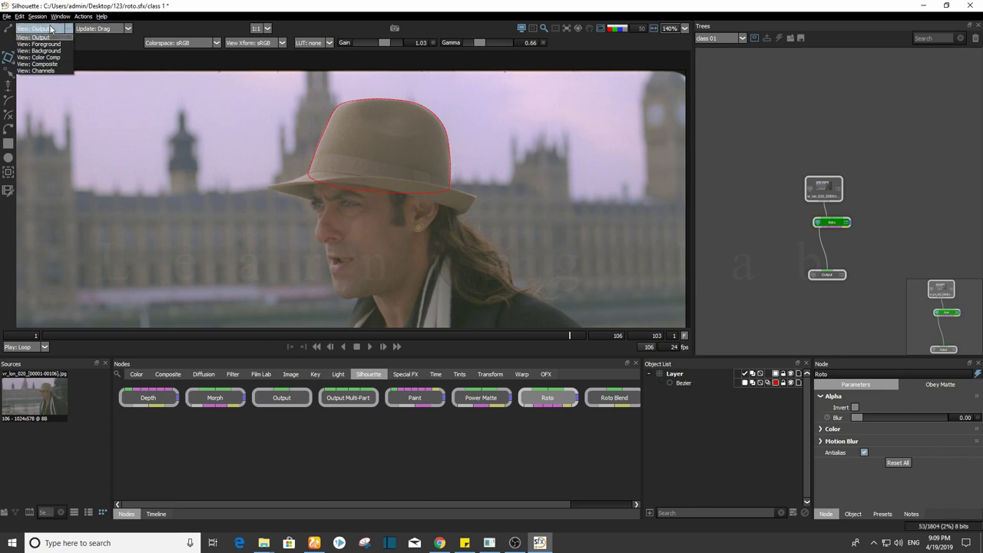
click(46, 44)
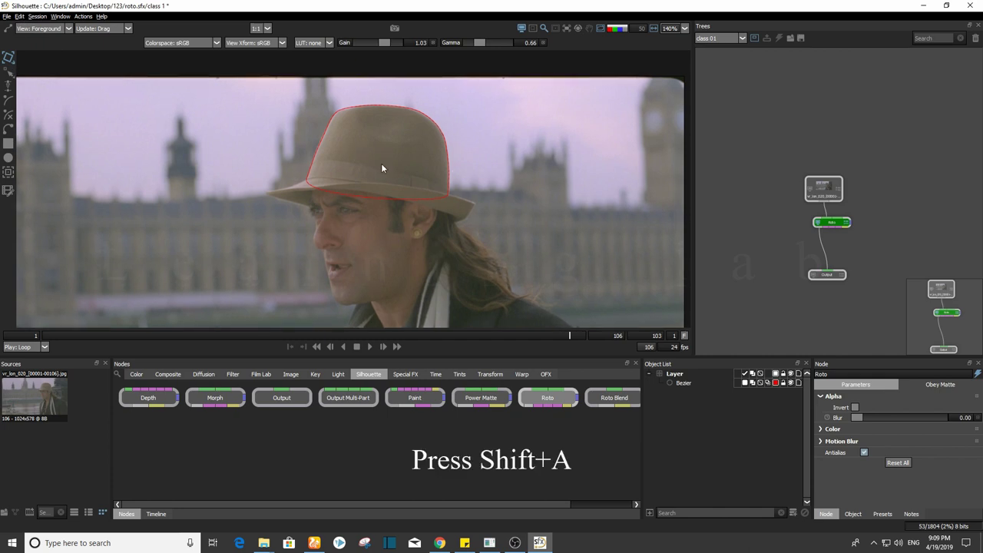
key(shift+a)
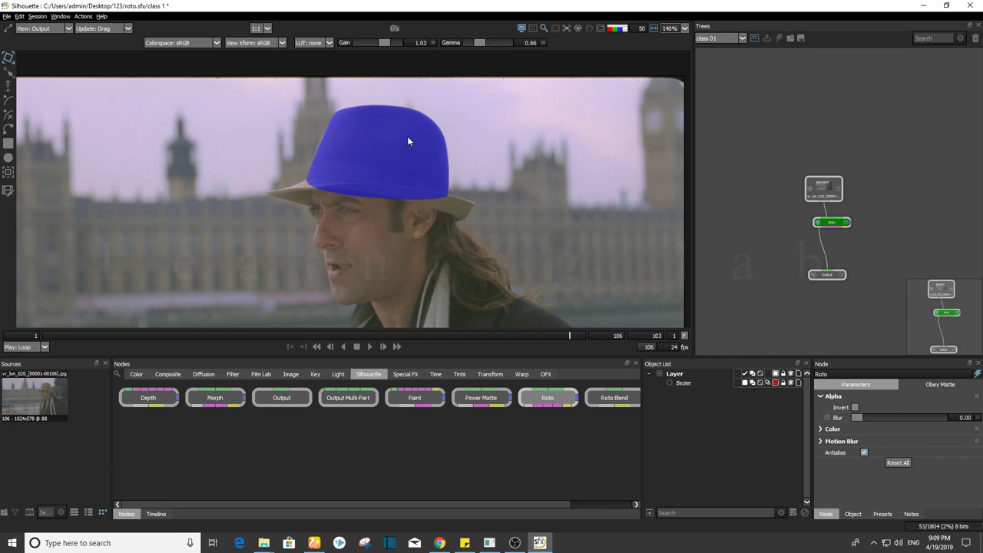
click(370, 347)
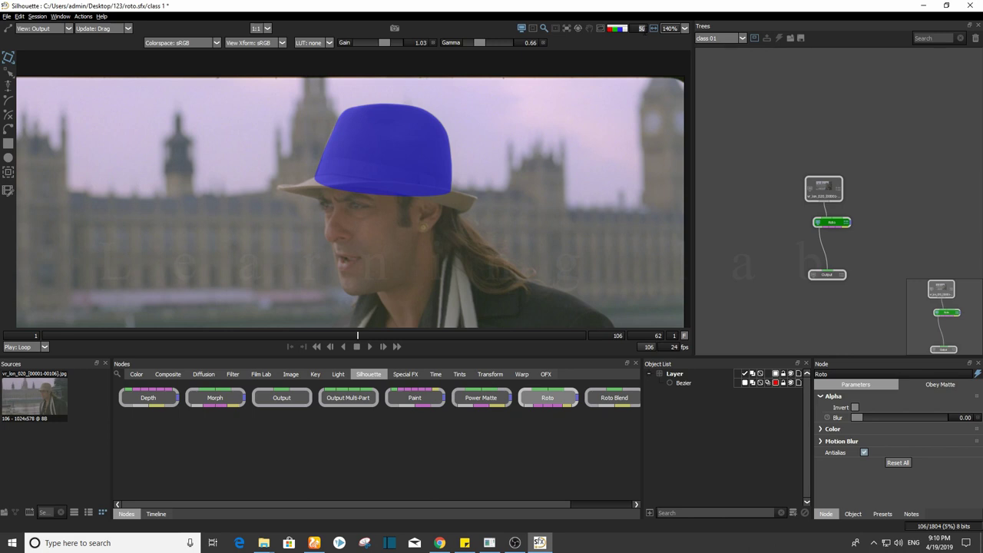
key(Return)
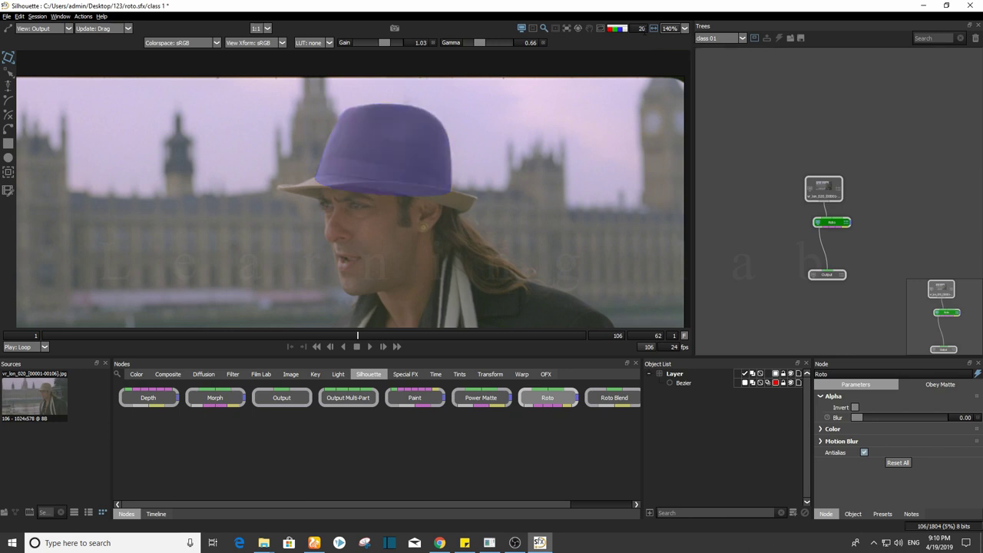
- Switch the viewer to the Background view and back to Foreground to compare the hat outline in each
key(2)
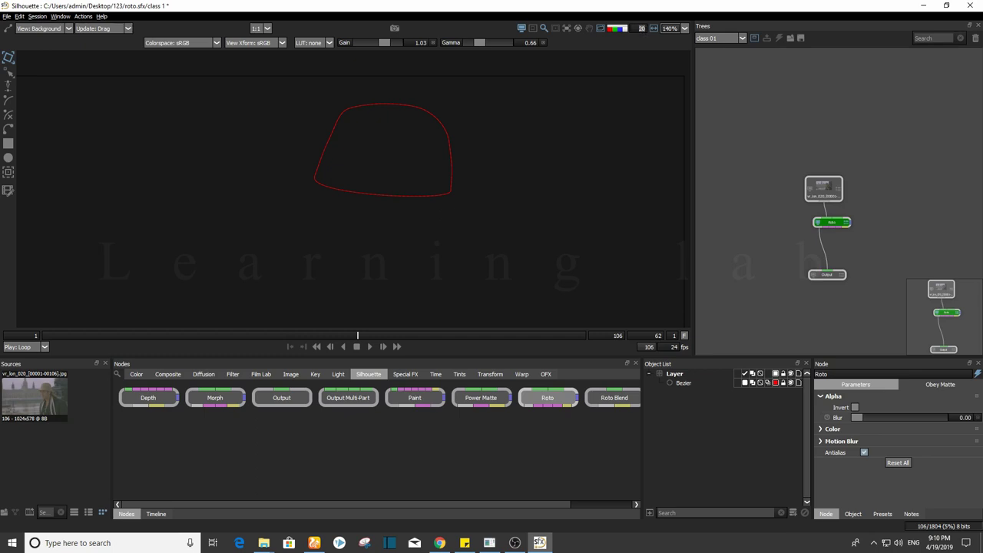
scroll(533, 90, down, 2)
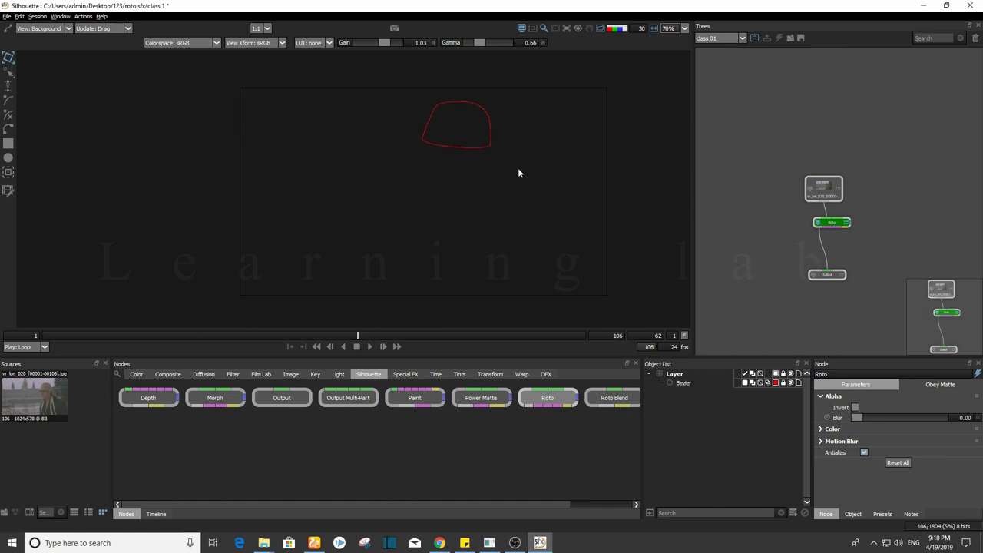
scroll(518, 173, down, 2)
key(1)
scroll(502, 187, up, 5)
drag(498, 168, 513, 186)
scroll(513, 185, down, 2)
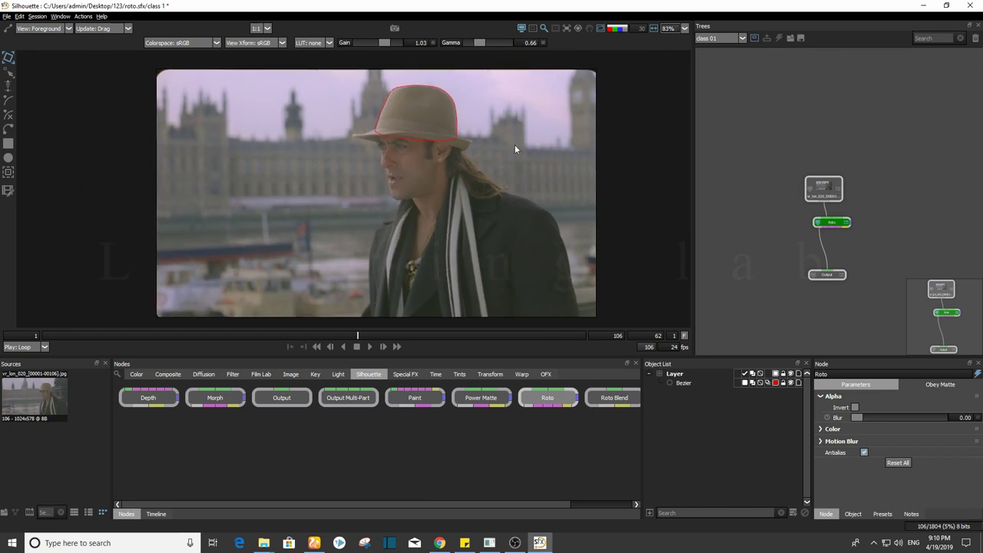
- Play the shot in the Output view to review the hat matte, switch to Foreground during playback and stop
key(o)
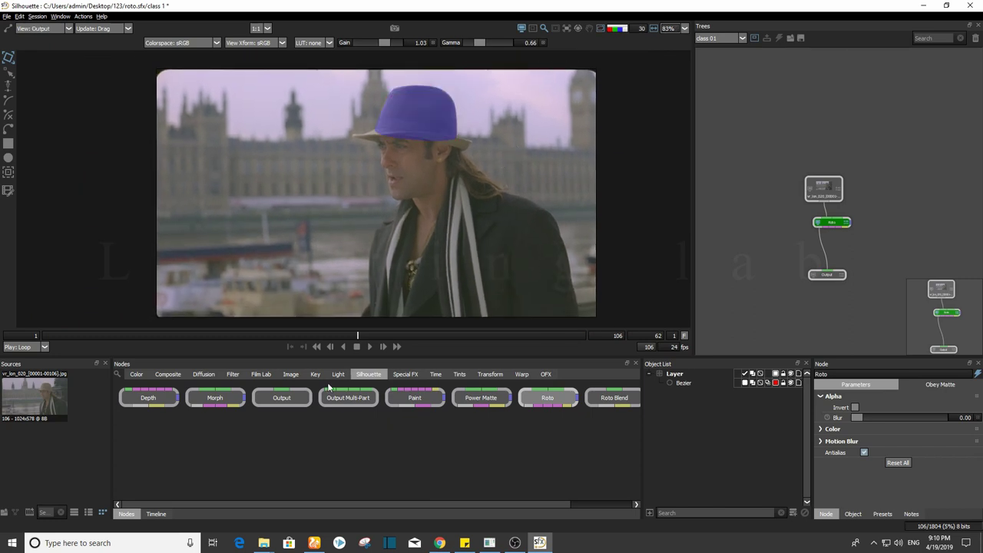
click(369, 347)
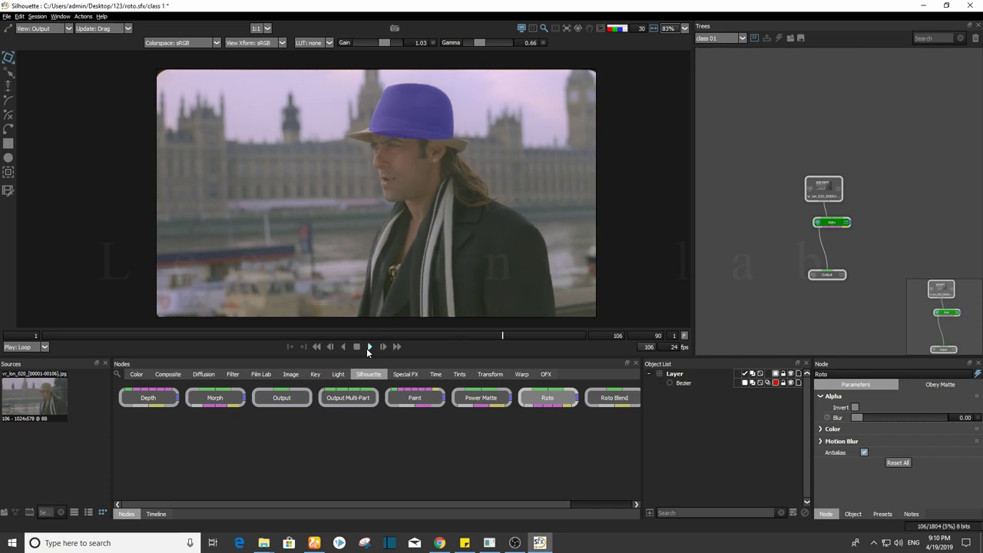
scroll(427, 119, up, 3)
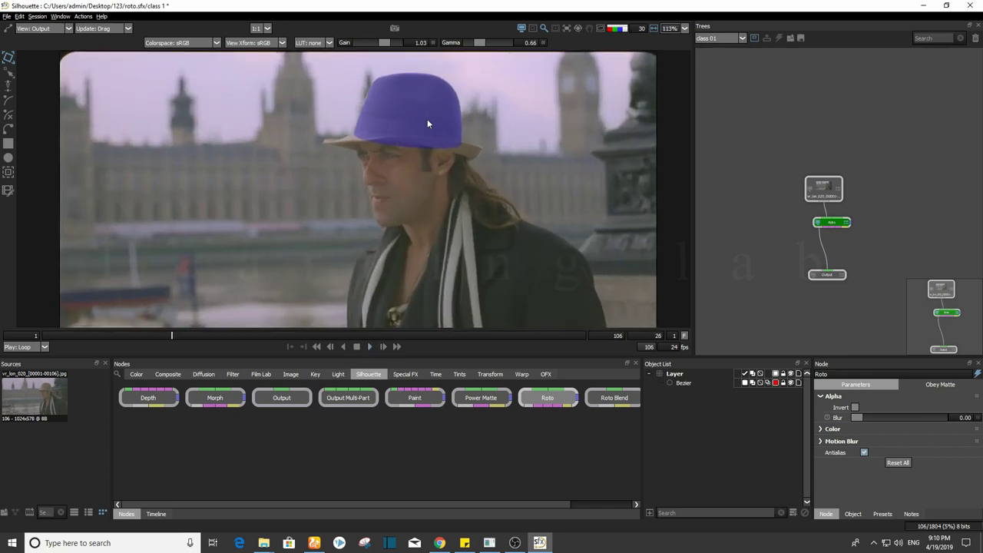
scroll(439, 167, down, 2)
key(f)
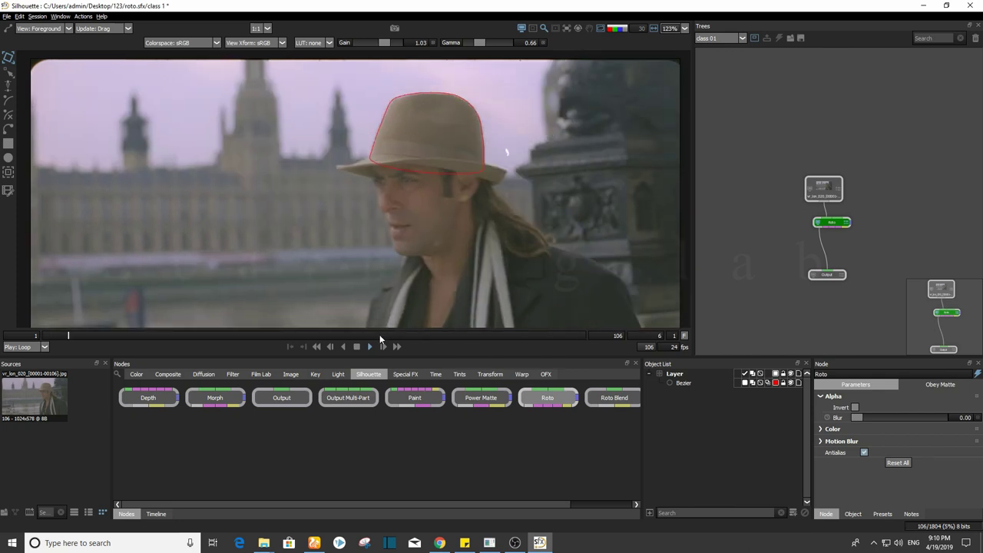
click(357, 348)
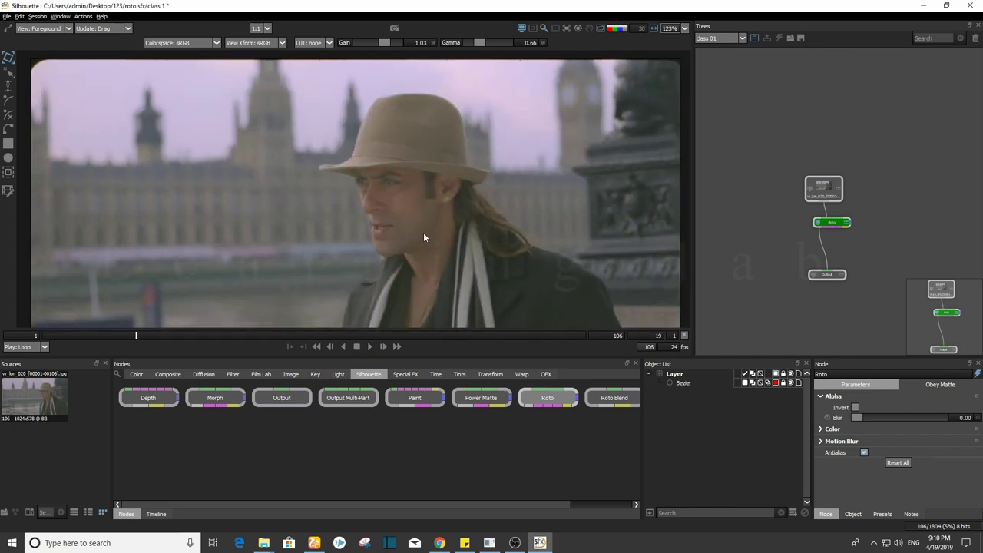
- Show the Color Comp view and run through the frames to examine the isolated hat
key(0)
key(0)
key(0)
key(0)
key(0)
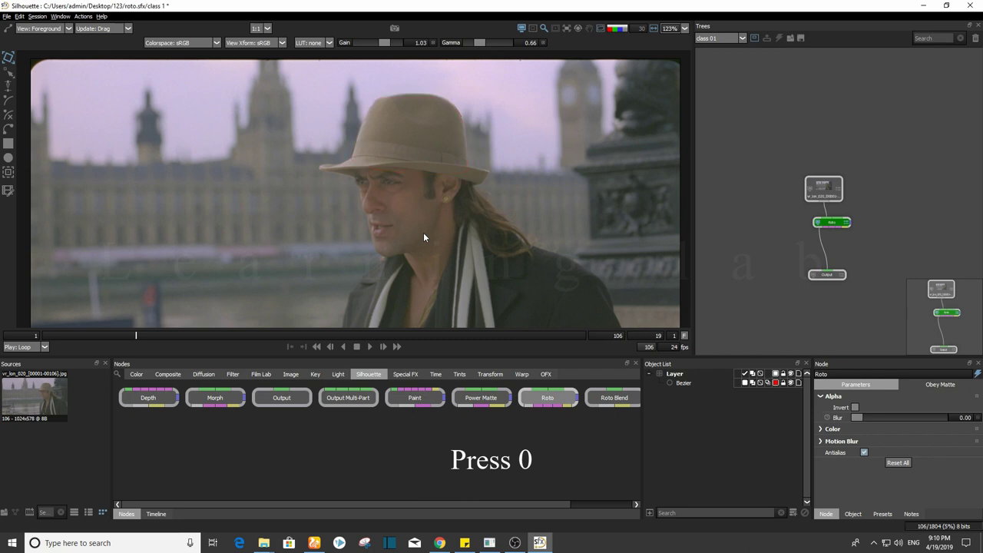
key(0)
scroll(423, 236, down, 3)
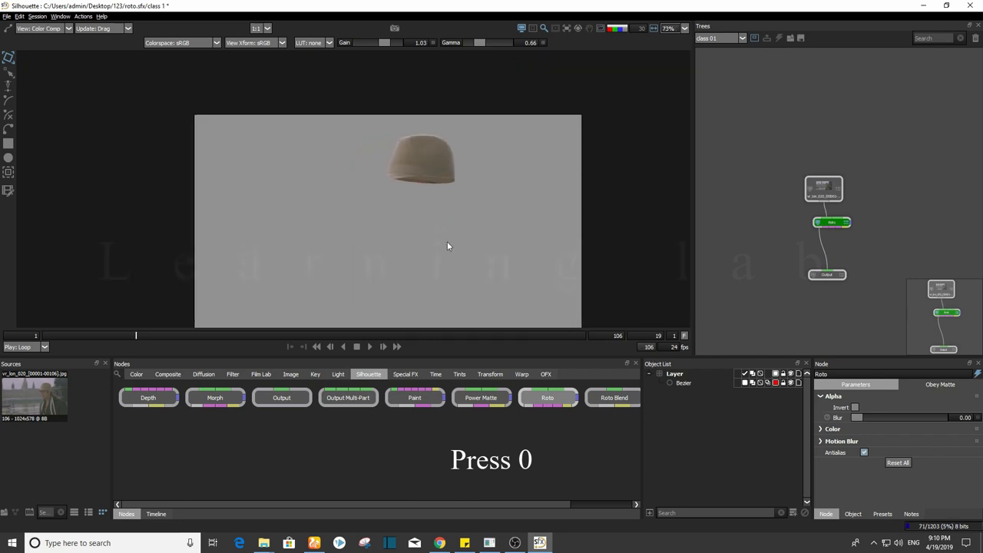
click(382, 346)
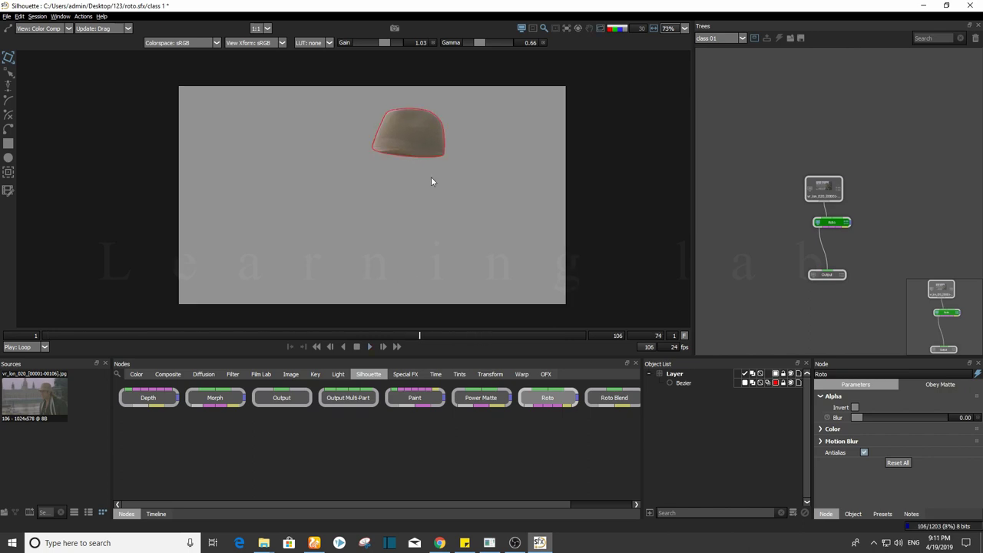
- Switch the viewer between the Output and Foreground views, ending on Foreground
key(2)
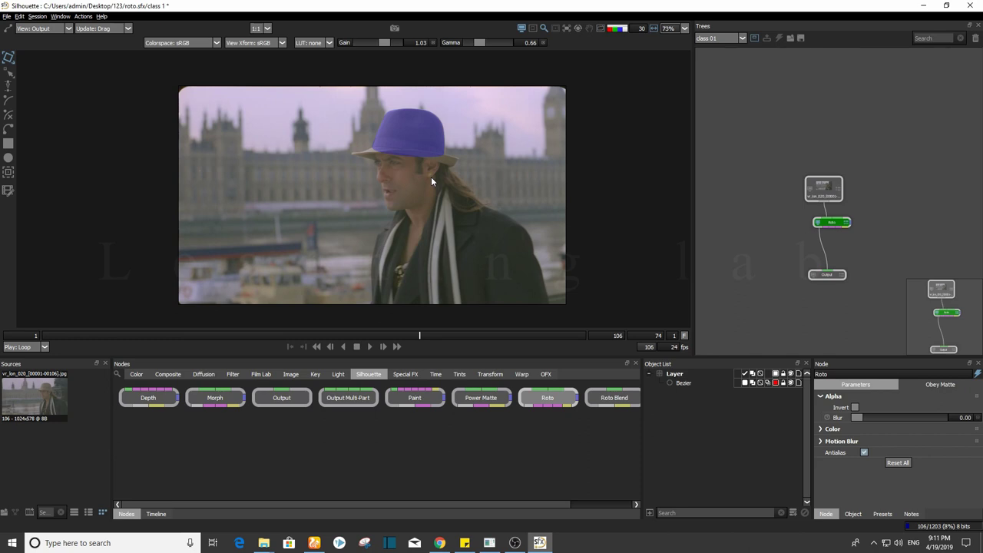
key(2)
key(5)
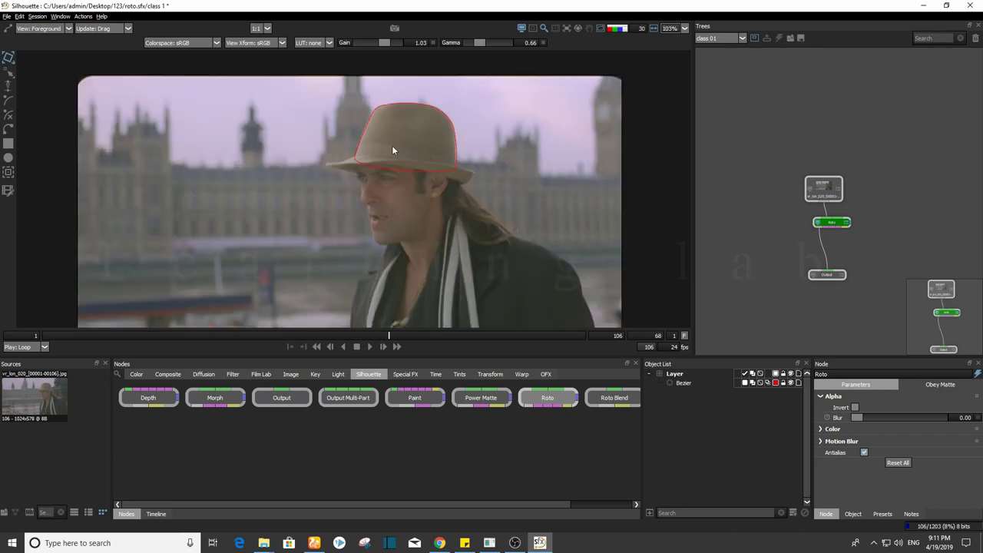
click(40, 28)
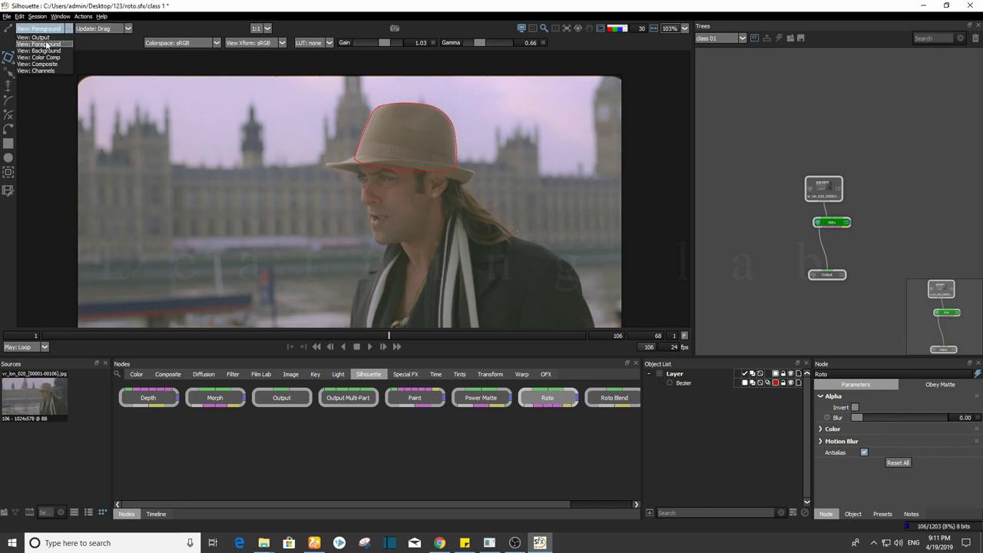
click(44, 38)
click(49, 30)
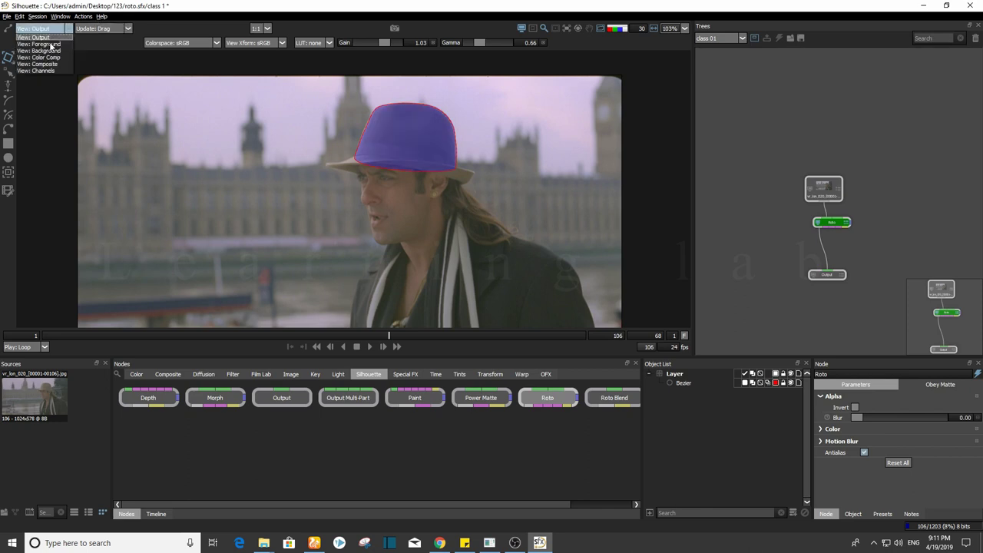
click(46, 45)
- Go back to frame 2, rename the hat's Bezier shape as "hat" in the object list and deselect it
click(364, 138)
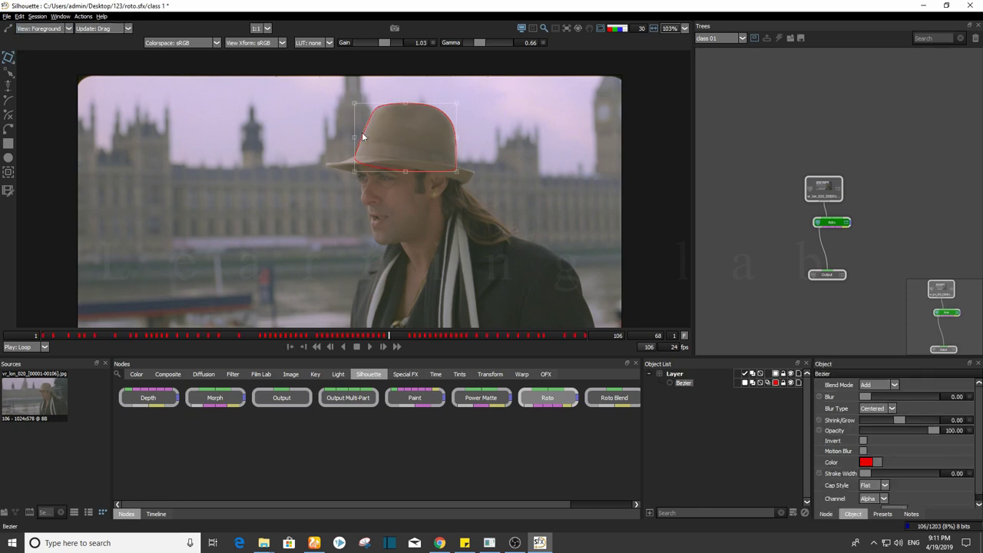
drag(390, 336, 47, 330)
scroll(420, 182, down, 3)
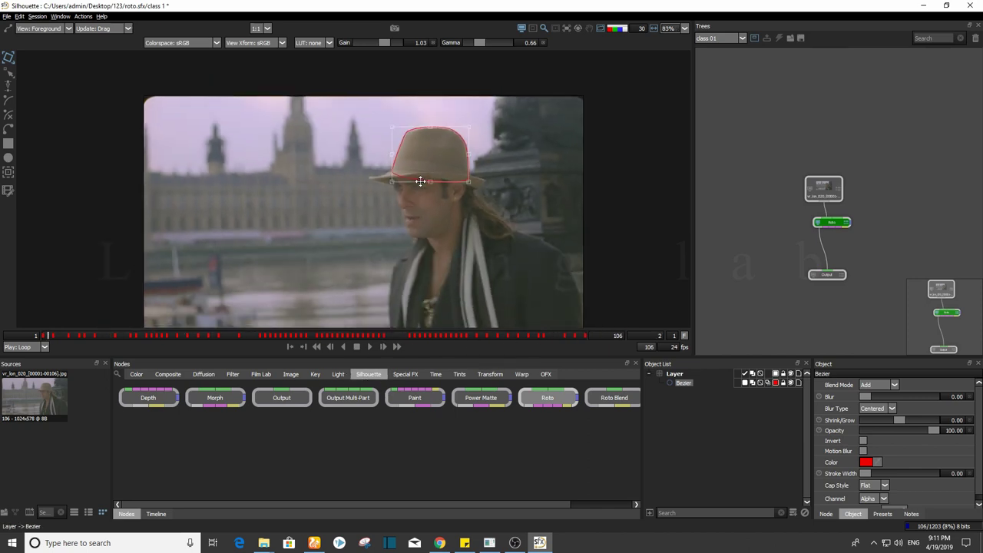
drag(485, 203, 449, 189)
click(448, 189)
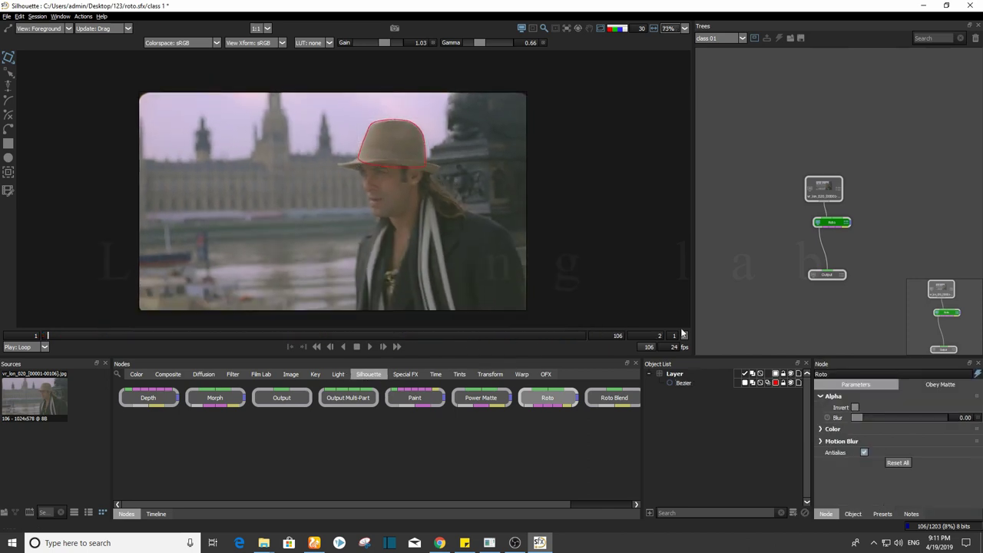
click(686, 383)
scroll(416, 145, up, 4)
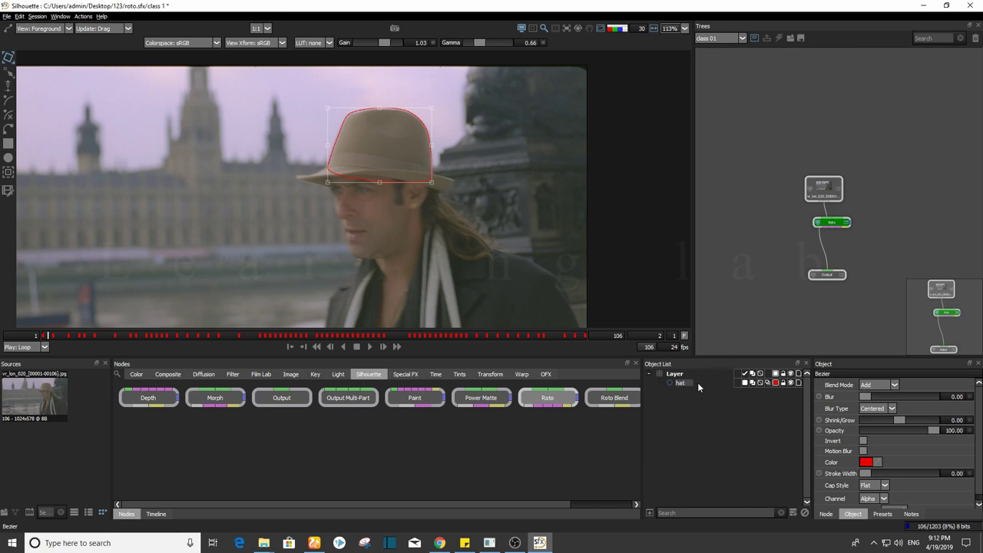
click(701, 428)
- Draw a closed Bezier shape around the man's face, from the brow around the chin and jaw to the ear and hat
click(8, 129)
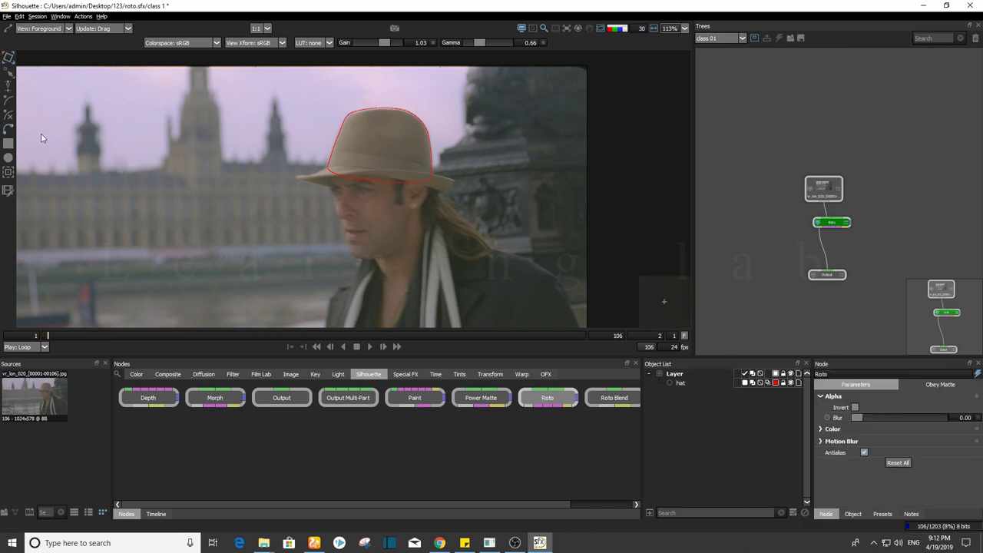
scroll(302, 218, up, 5)
click(329, 119)
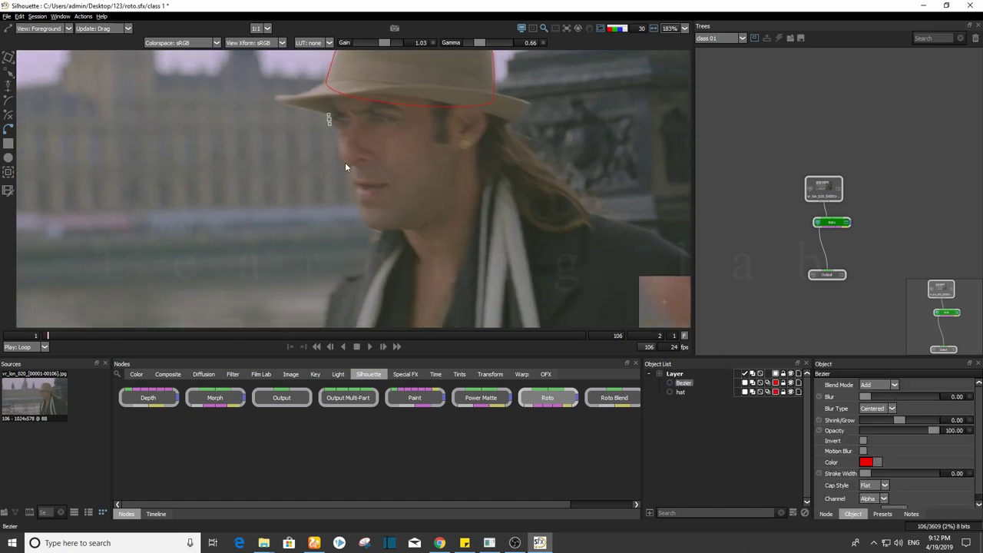
click(361, 224)
click(378, 233)
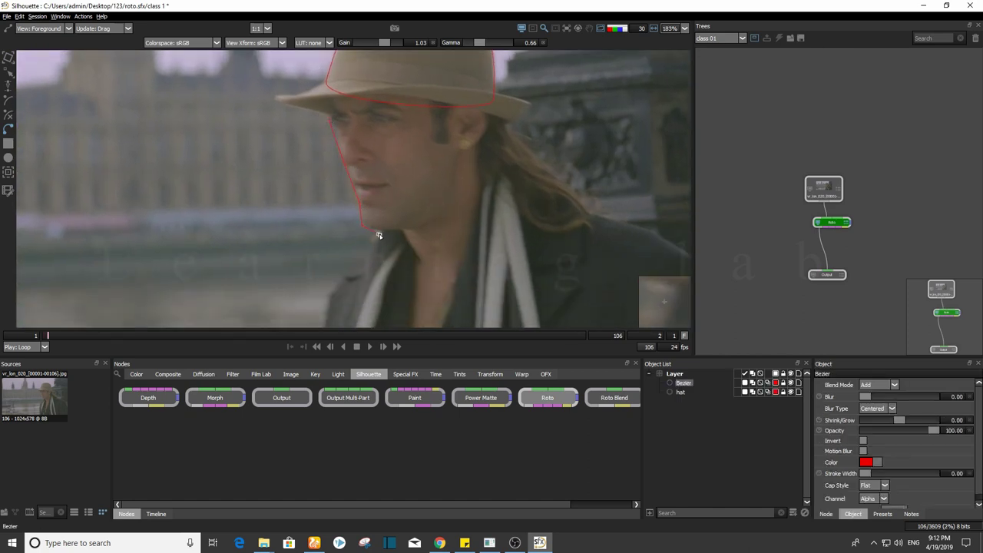
click(421, 225)
click(470, 151)
click(444, 92)
click(330, 119)
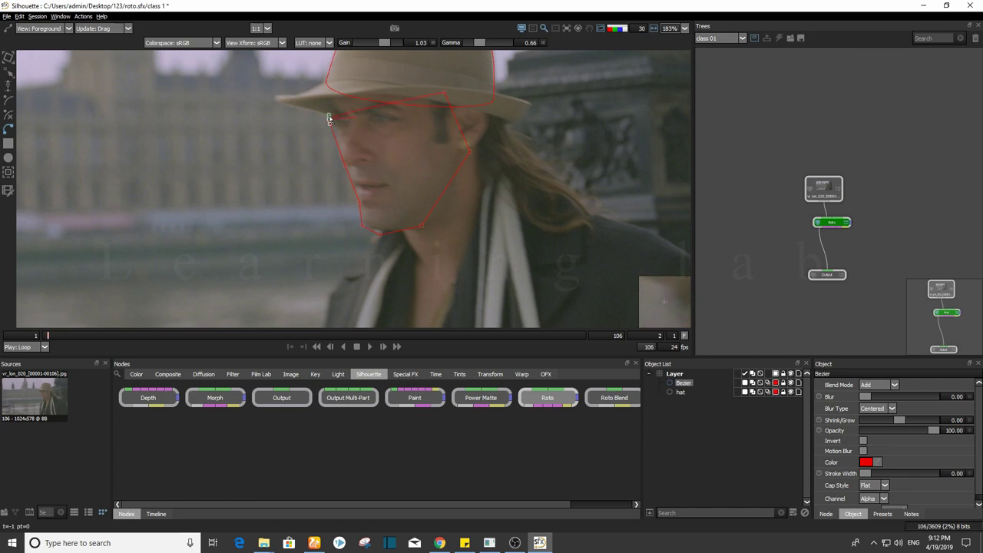
- Move the face shape's front upper point up to the hat, convert all its points to corners and deselect the shape
drag(335, 122, 333, 90)
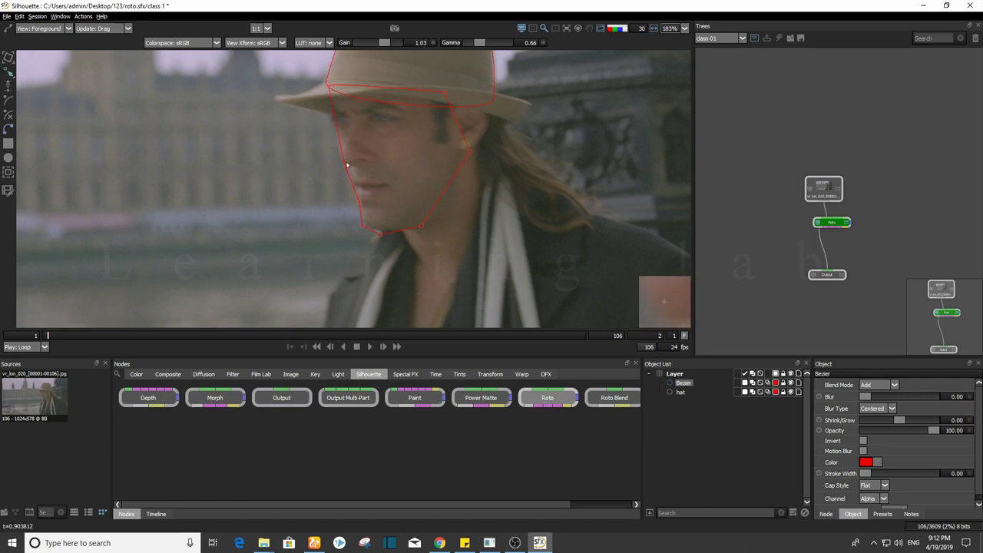
scroll(349, 153, down, 3)
drag(513, 94, 265, 257)
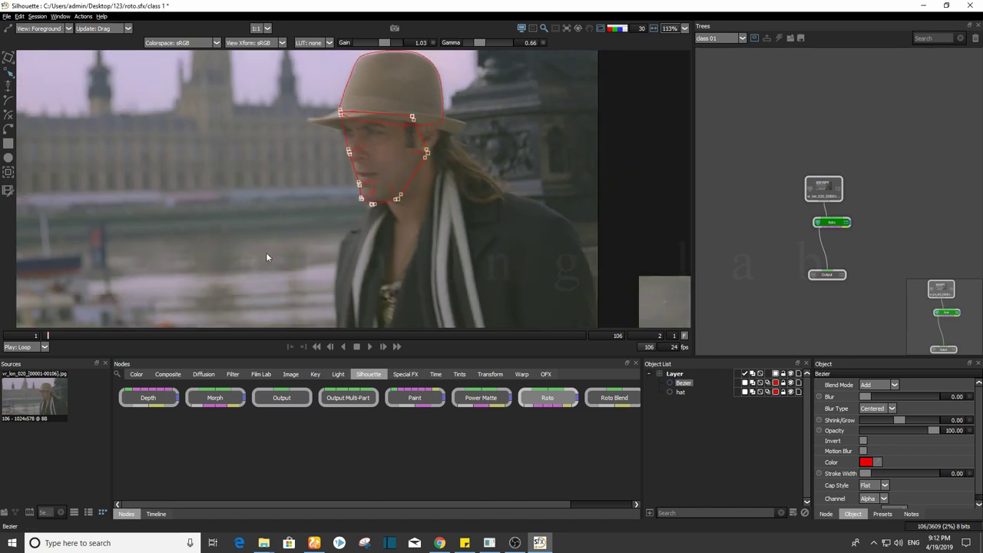
right_click(367, 138)
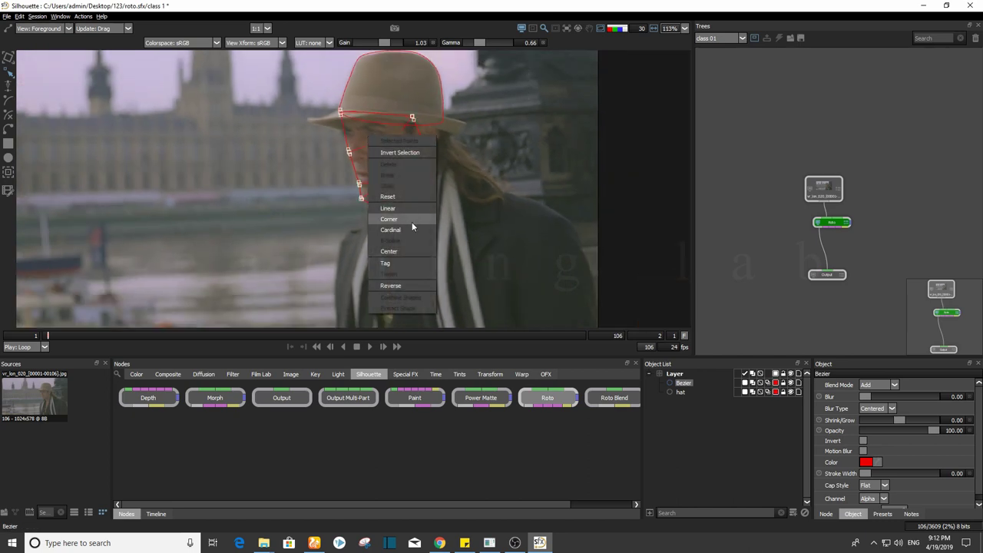
click(412, 220)
click(500, 144)
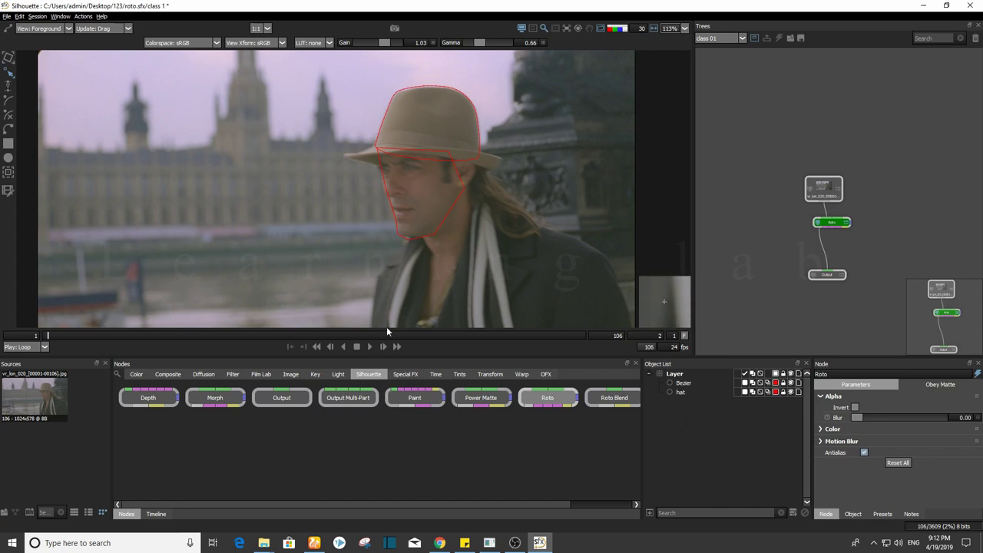
- Delete the face's Bezier shape and play back the shot to check the hat shape across the frames
click(446, 220)
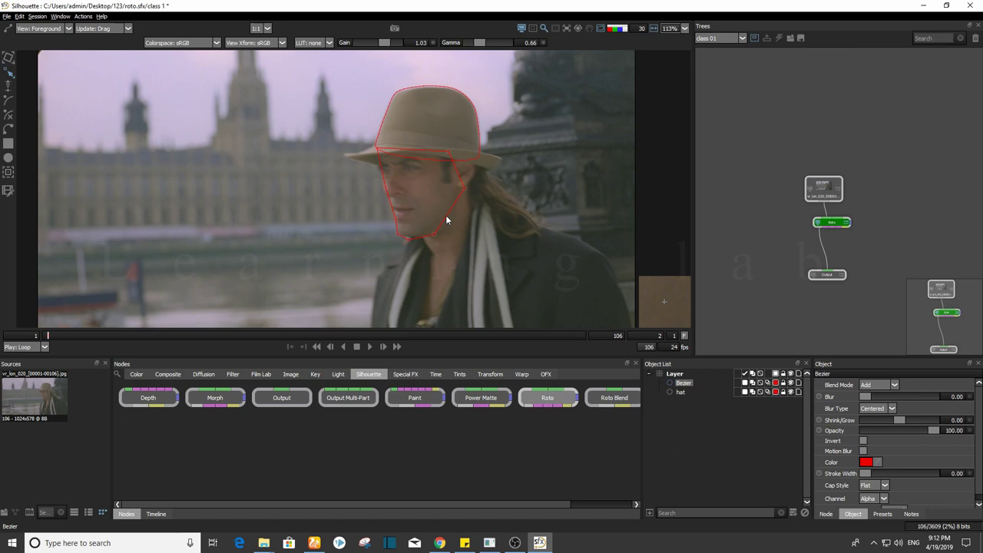
key(Delete)
click(369, 346)
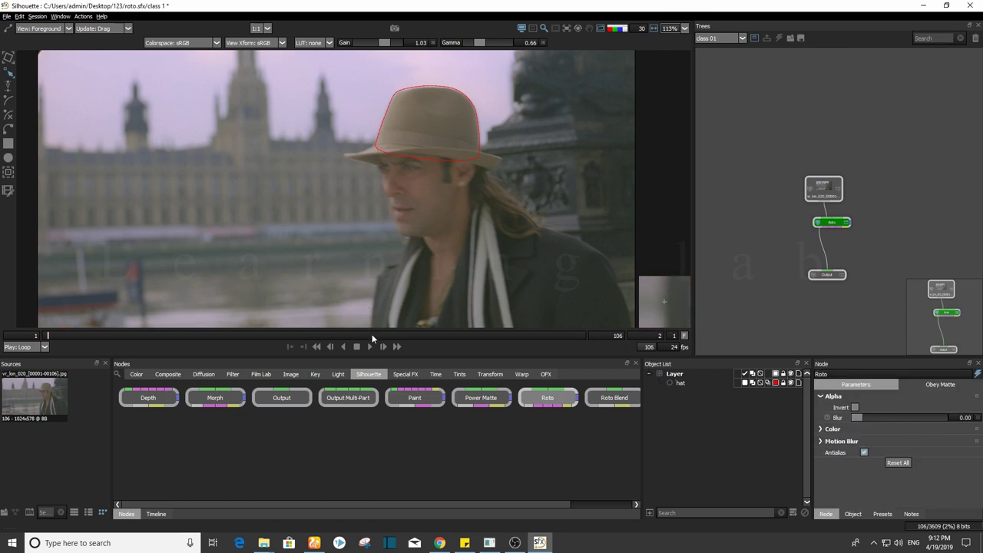
scroll(380, 263, down, 2)
drag(407, 215, 390, 188)
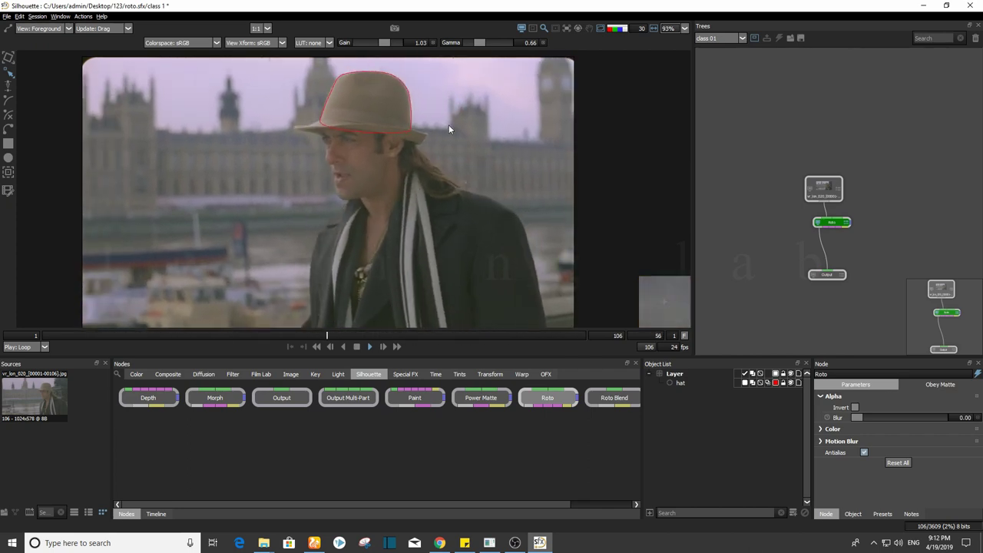
scroll(430, 139, down, 2)
scroll(420, 201, up, 1)
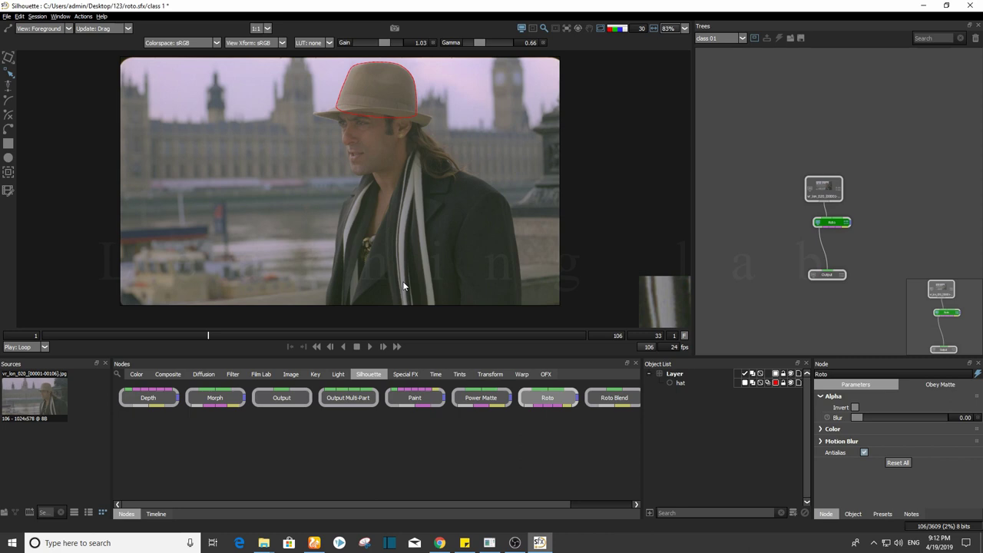
drag(428, 237, 437, 288)
- Select the hat shape and export it as Nuke 9+ Shapes to the desktop, replacing 1.nk
click(412, 167)
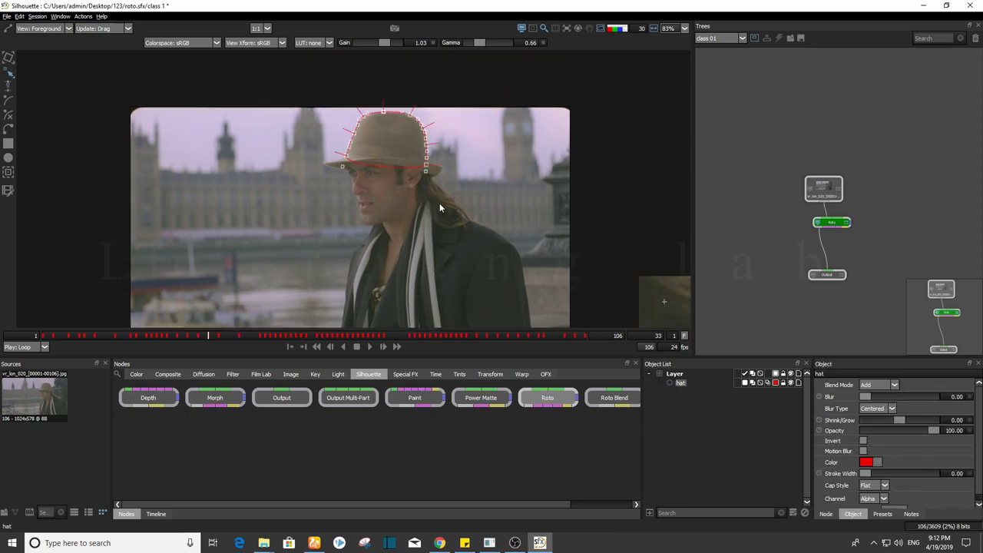
click(453, 188)
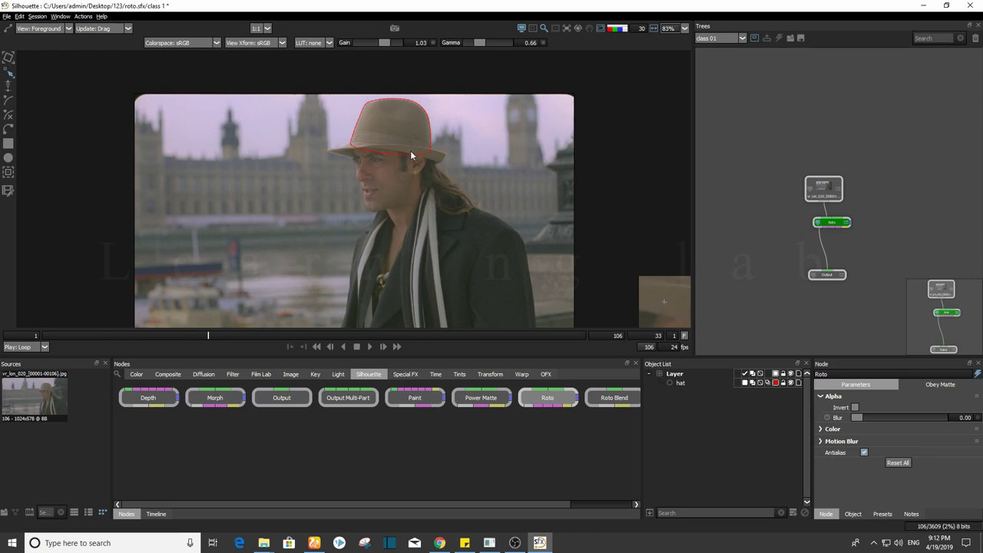
click(423, 161)
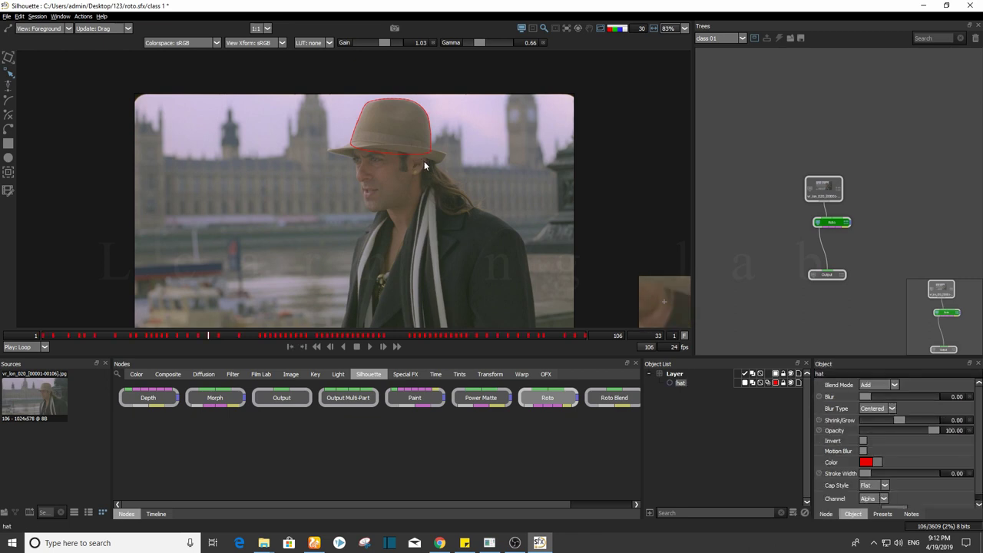
click(7, 16)
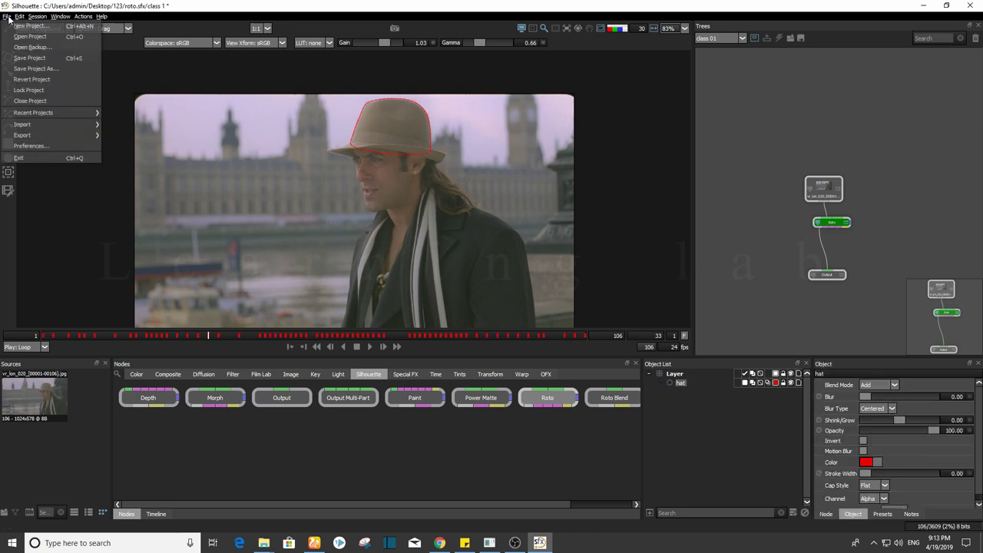
mouse_move(52, 136)
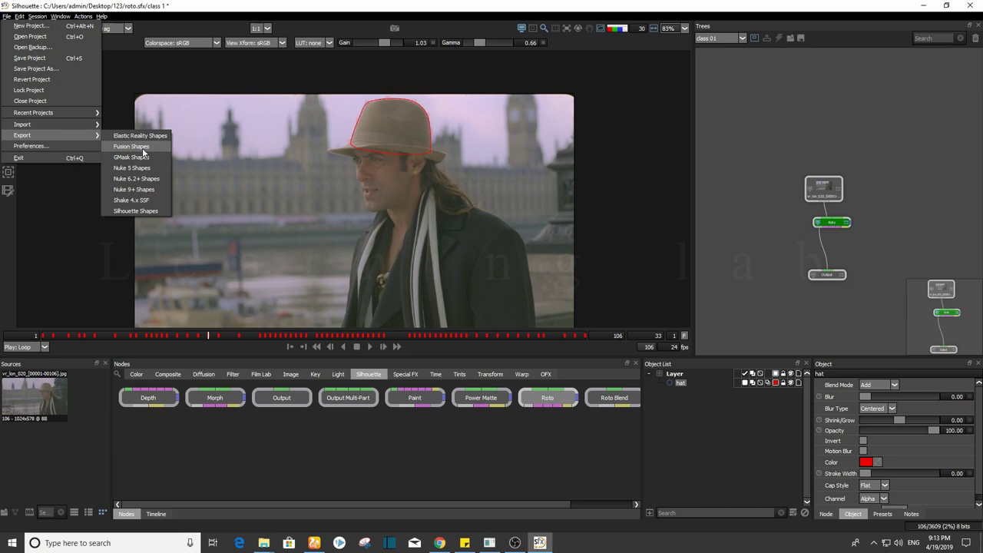
click(147, 195)
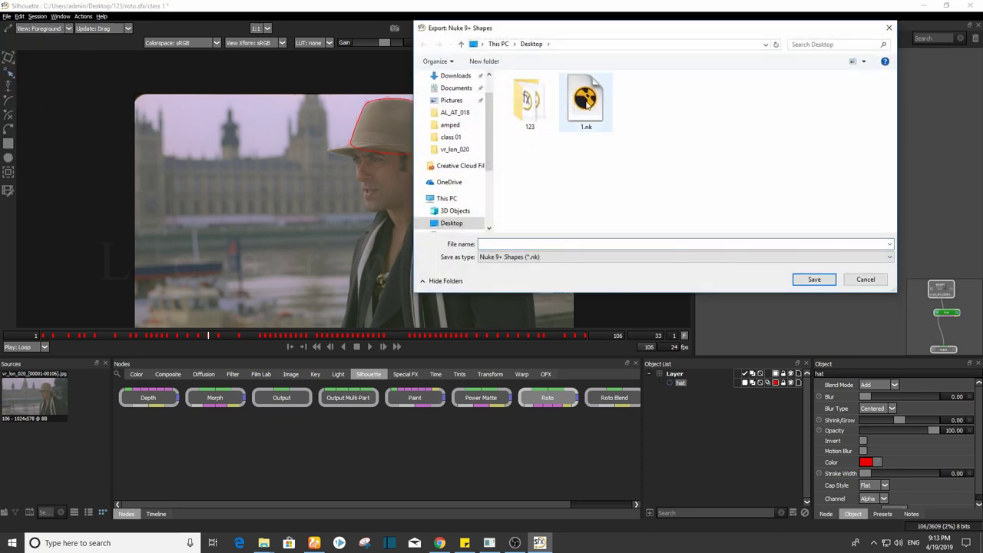
click(587, 105)
click(814, 279)
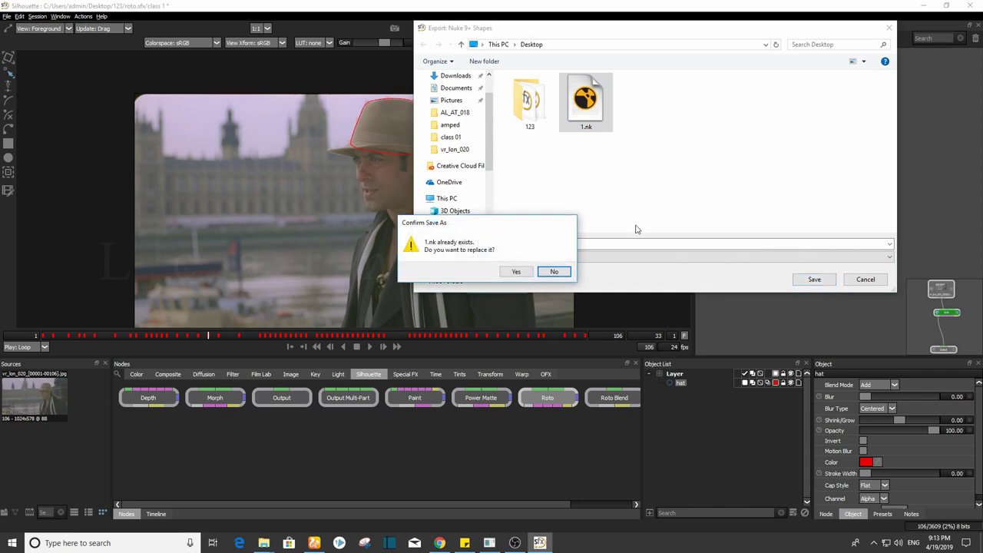
click(516, 272)
- Minimize Silhouette and launch the non-commercial NukeX from the desktop, declining to restore the autosaved script
click(922, 5)
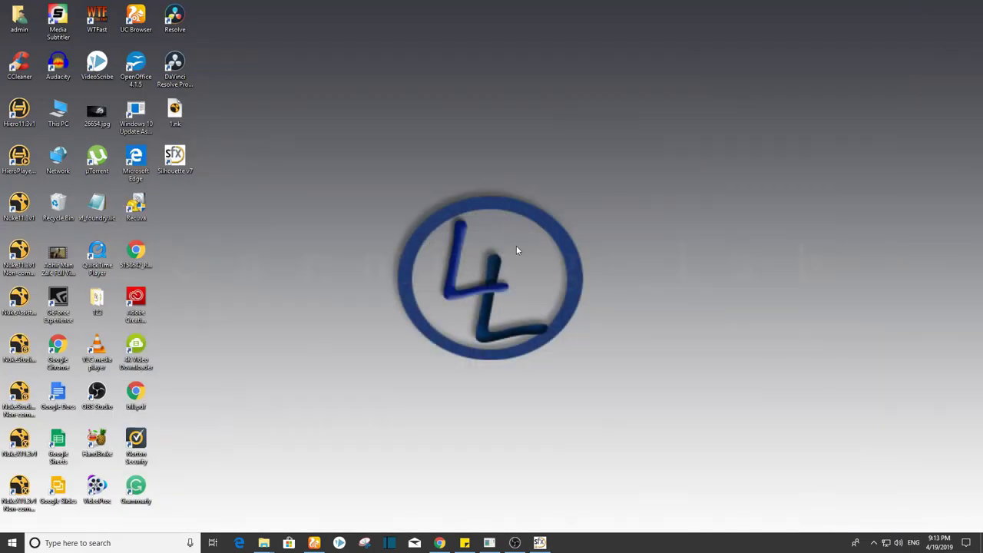
double_click(19, 488)
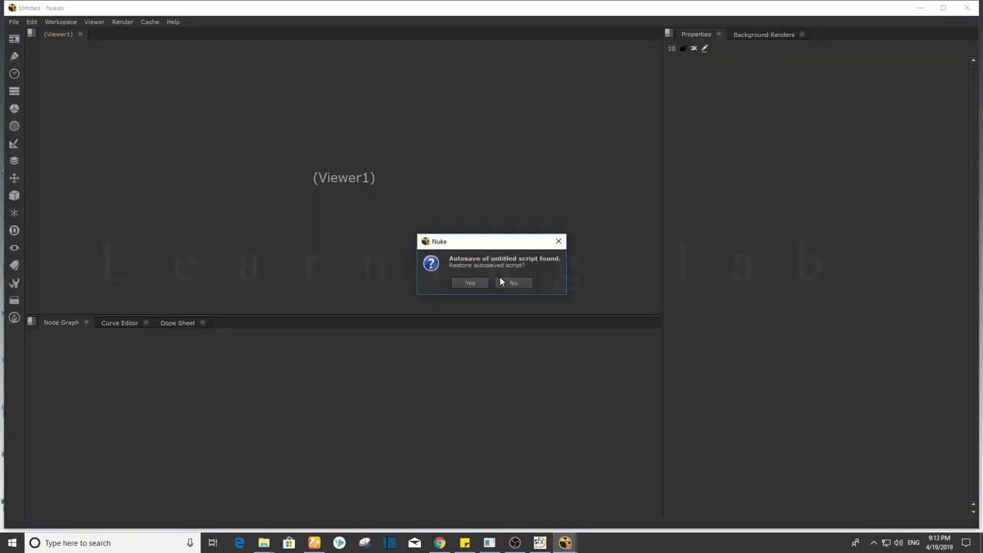
click(511, 283)
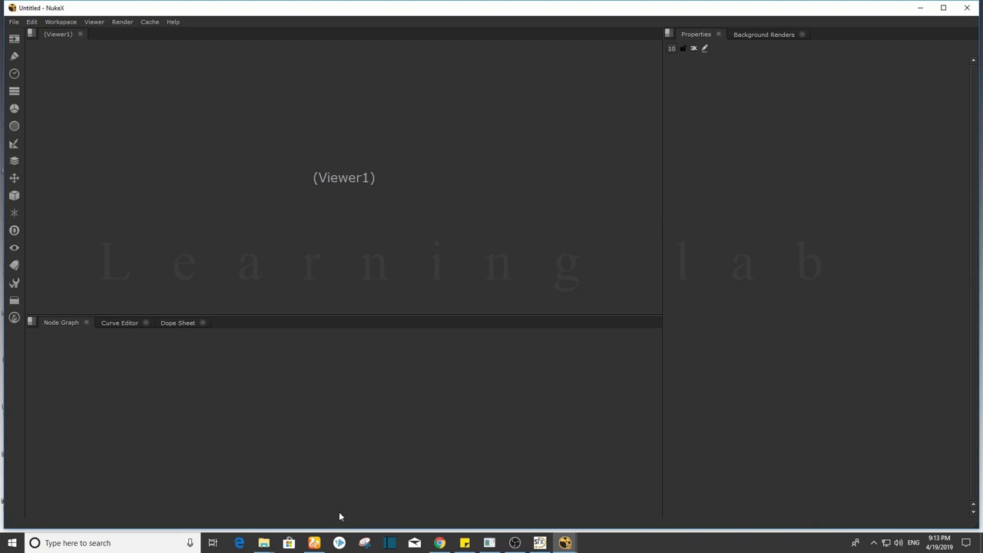
- Dismiss the non-commercial notice, load the vr_lon_020 image sequence into the node graph and connect it to the viewer
mouse_move(264, 541)
click(268, 500)
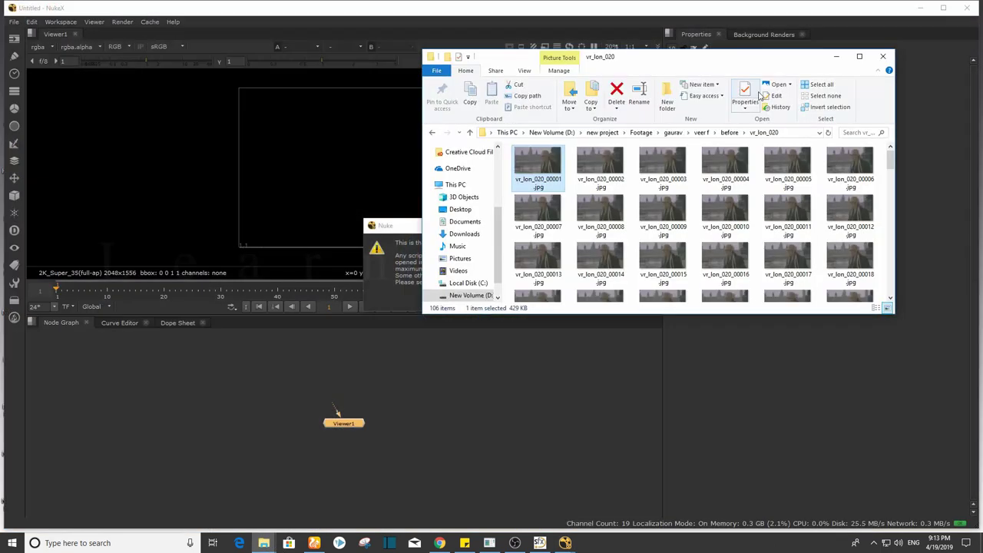
click(787, 130)
click(402, 369)
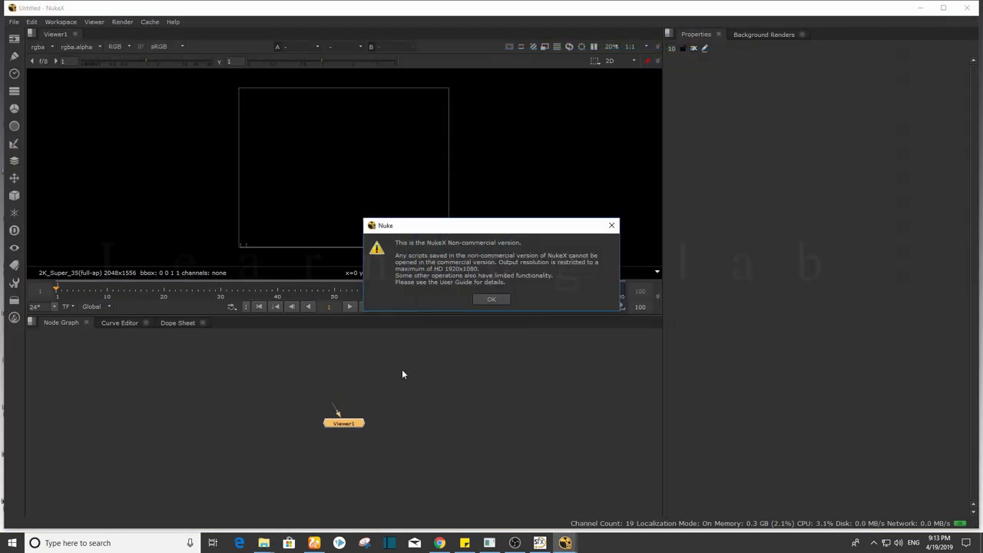
click(506, 297)
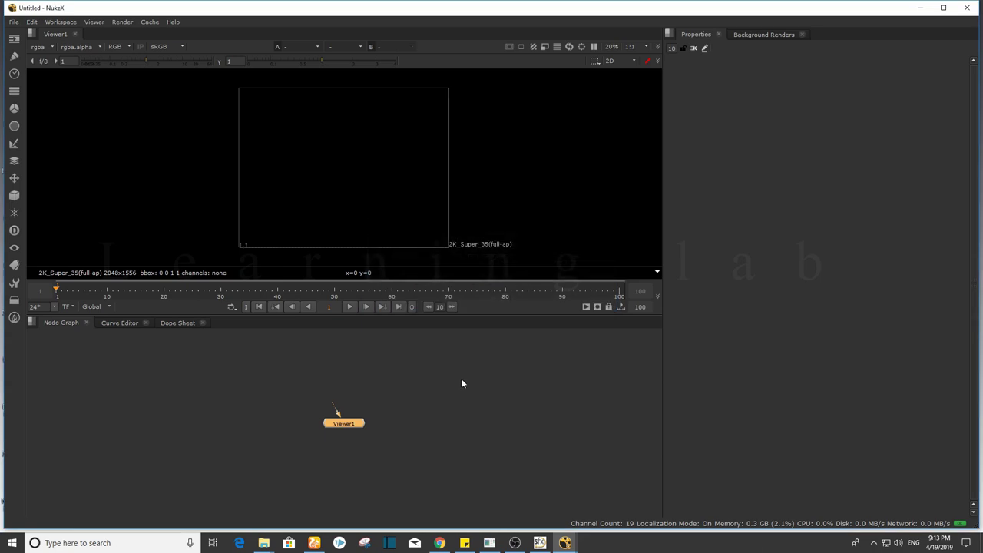
key(ctrl+v)
drag(447, 392, 412, 389)
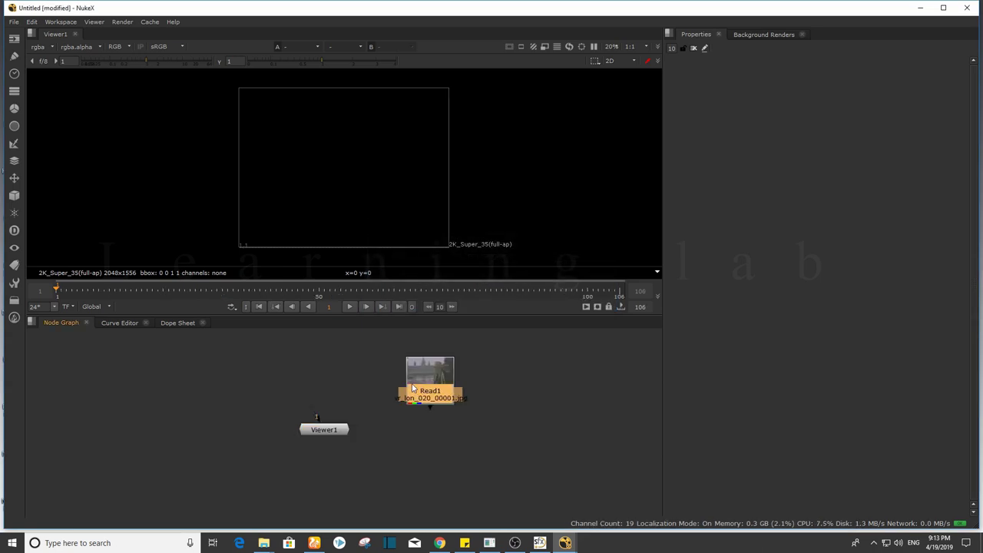
key(1)
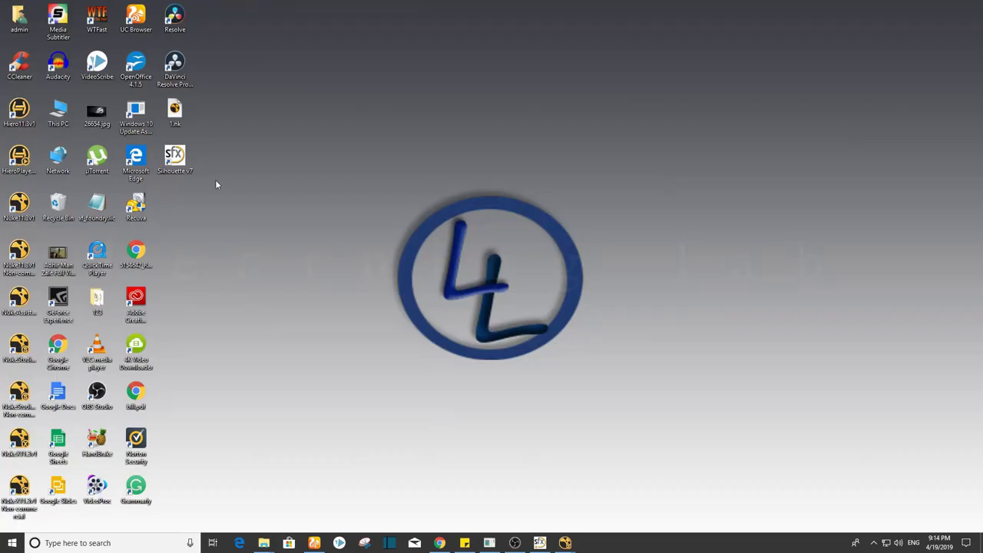
- Bring 1.nk from the desktop into the NukeX node graph, dismiss the error and place the Read node above the viewer node
click(167, 111)
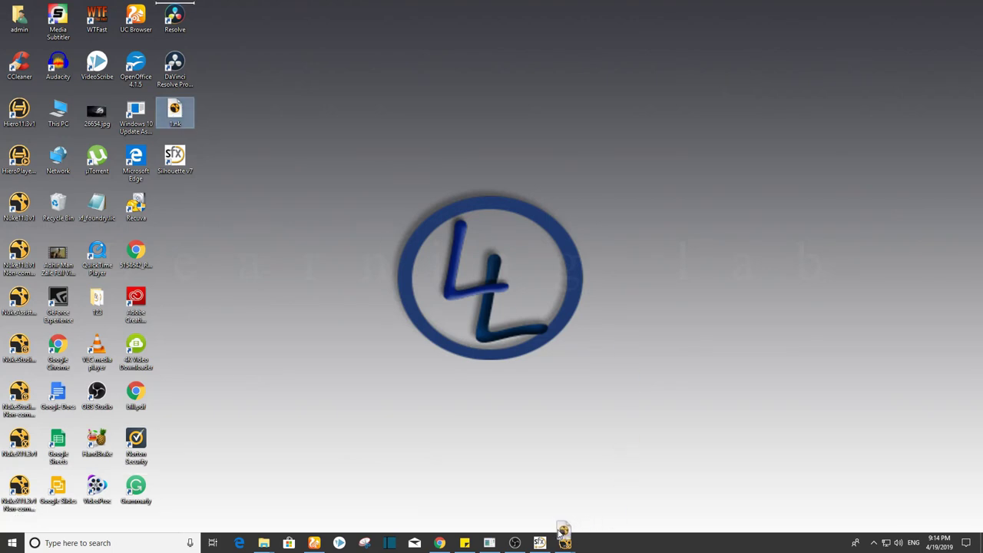
mouse_move(565, 543)
drag(565, 543, 581, 460)
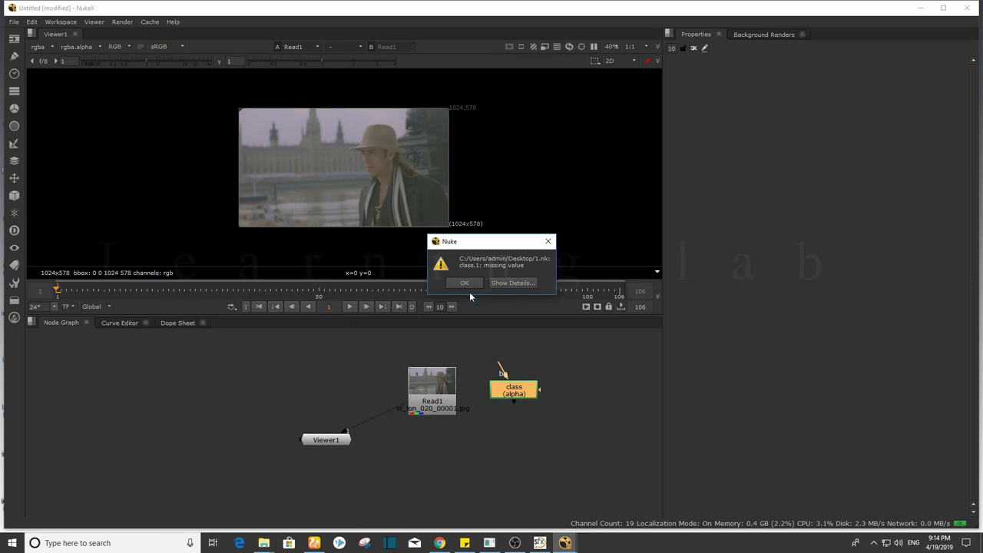
click(464, 282)
drag(444, 423, 358, 377)
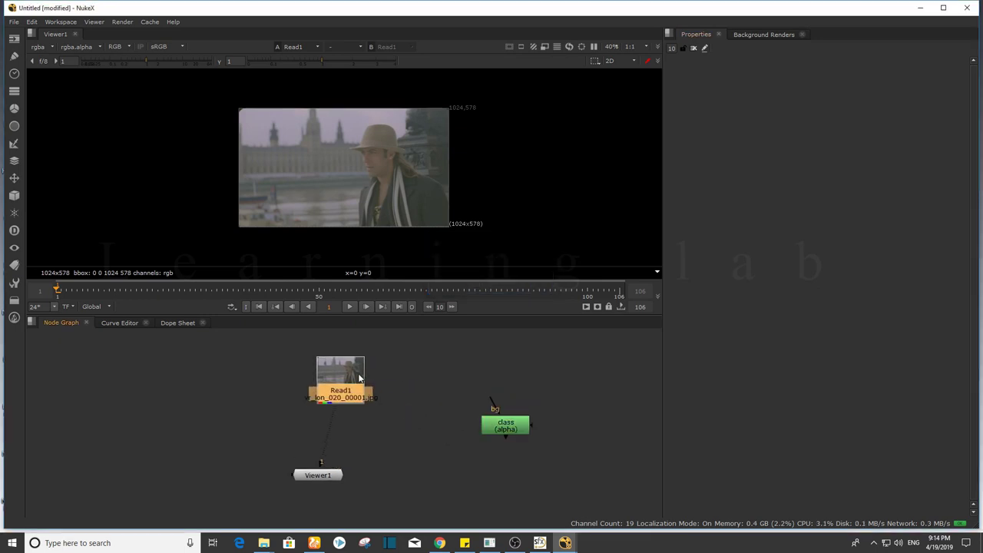
- Open the properties of the imported class Roto node and select its hat shape in the viewer
double_click(509, 434)
scroll(476, 169, up, 5)
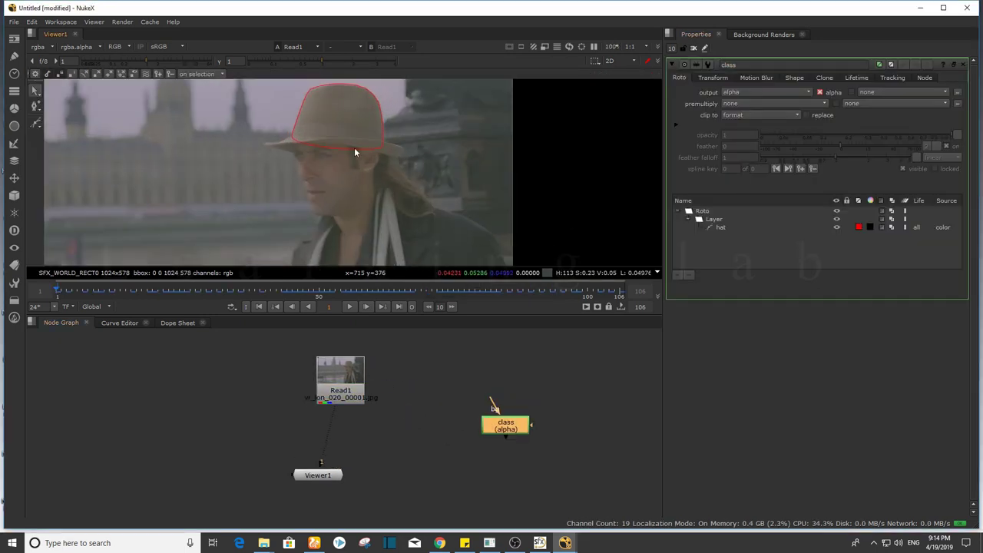
scroll(353, 149, up, 4)
click(409, 152)
scroll(467, 183, down, 7)
drag(476, 187, 464, 185)
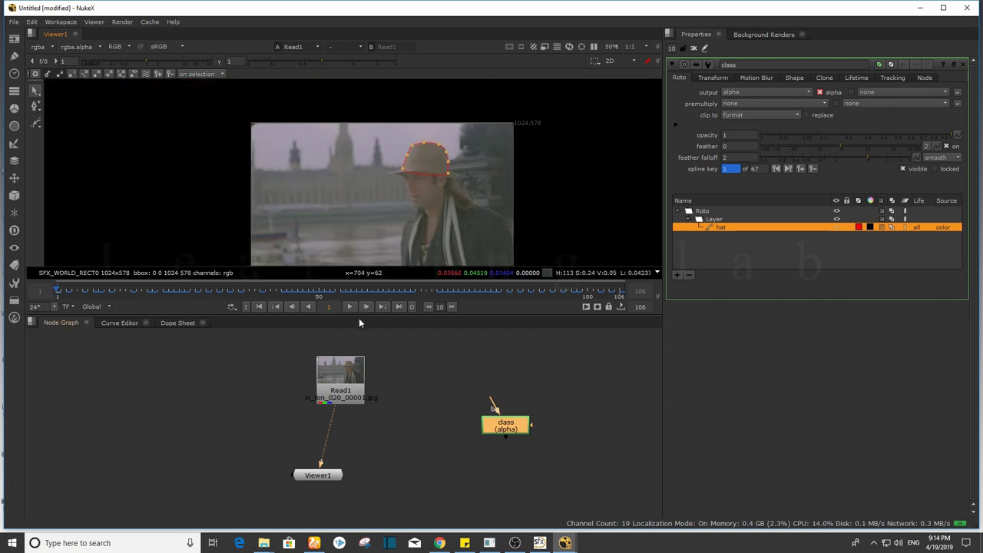
- Play back the shot to check the imported hat shape, stop it and go to frame 14
click(364, 307)
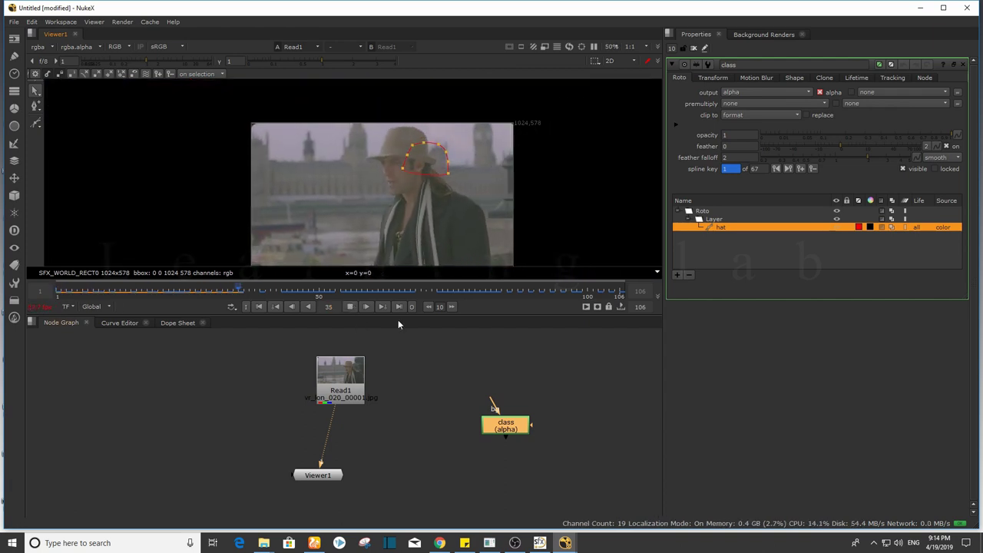
click(350, 306)
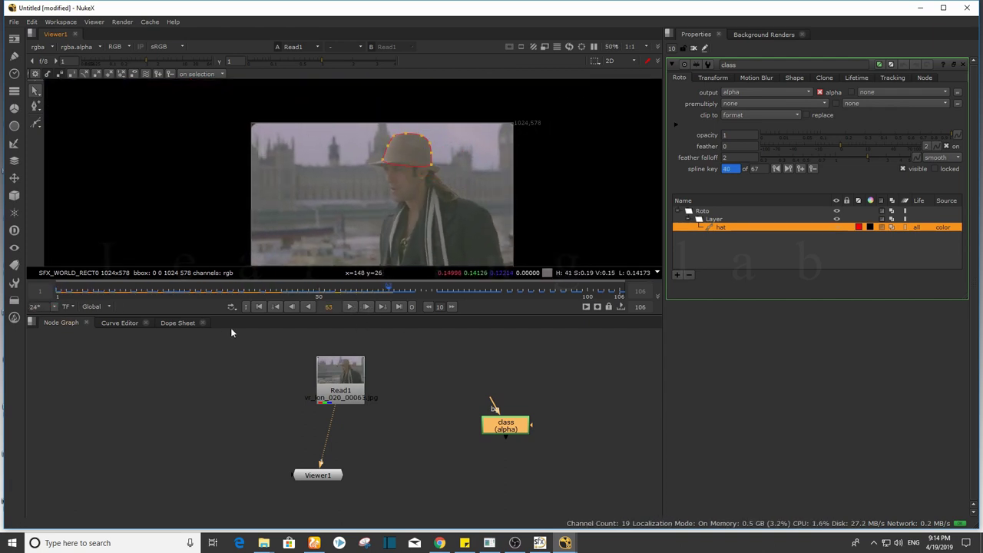
click(125, 291)
- Connect the background input of the class Roto node to the Read node by placing it just below
click(306, 390)
click(354, 378)
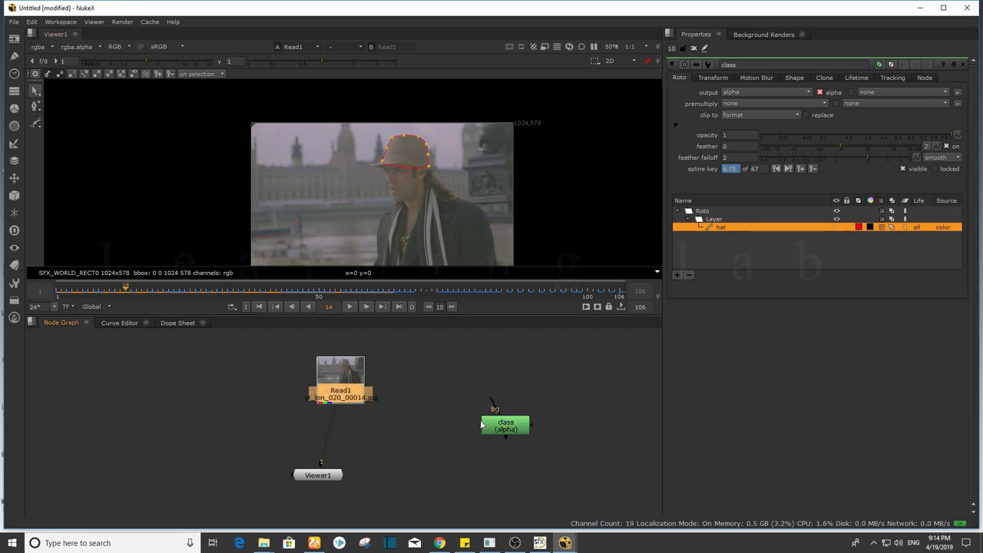
drag(499, 427, 398, 422)
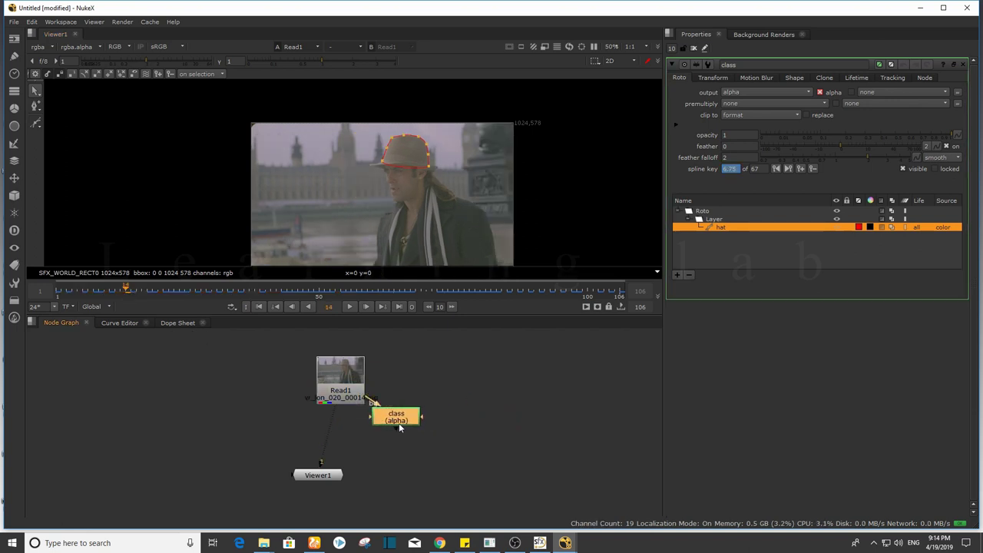
- View the class node's output full size, play it to examine how closely the shape follows the hat, and stop
click(349, 307)
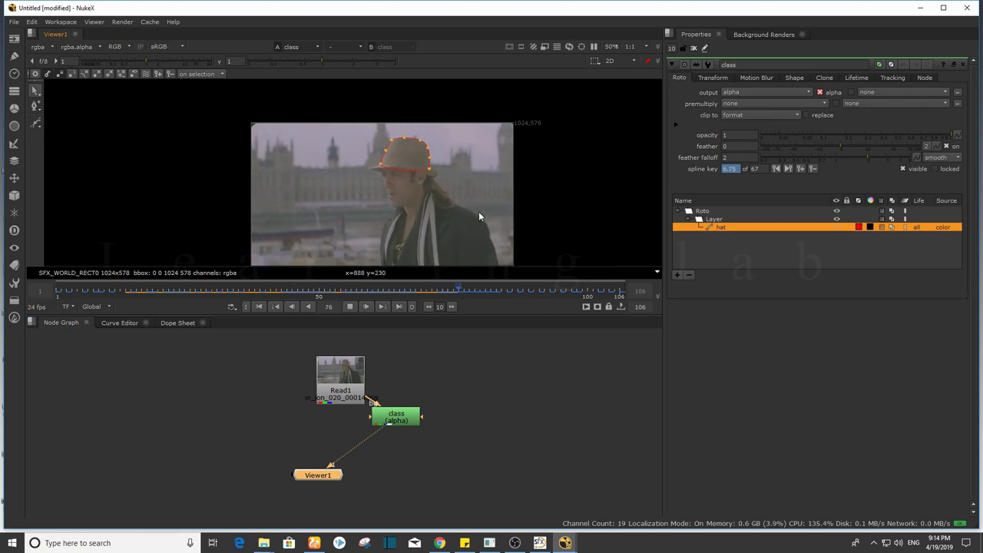
key(space)
scroll(398, 340, up, 3)
drag(330, 368, 502, 221)
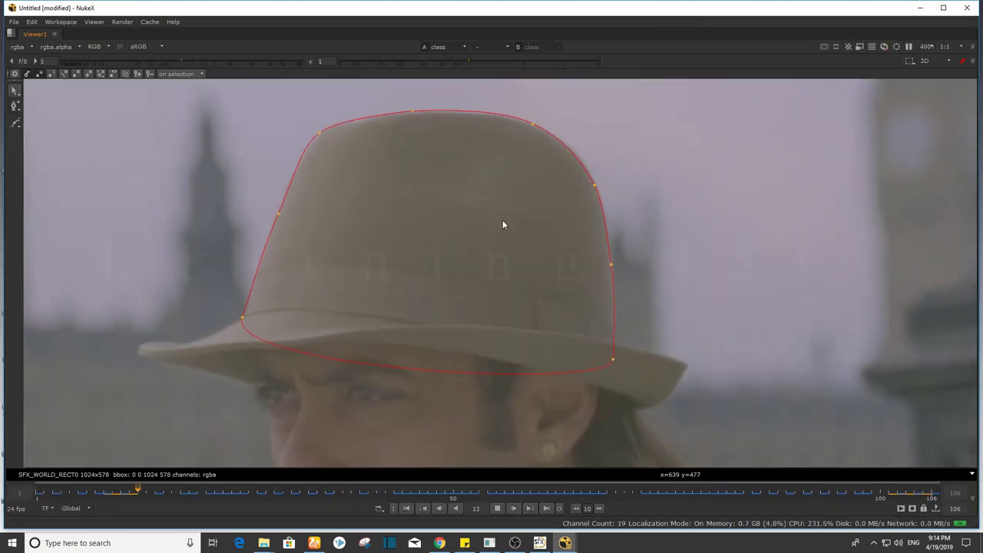
scroll(502, 221, down, 1)
click(497, 509)
drag(509, 283, 515, 285)
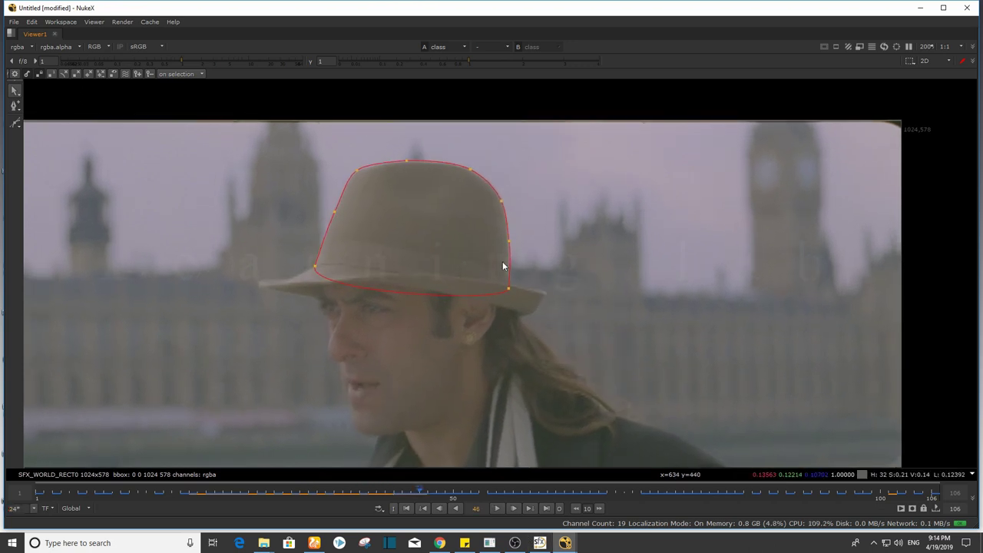
- Step frame by frame back to frame 20 to examine how the imported shape follows the hat, and leave the full-size viewer
key(Right)
key(Right)
key(Right)
key(Right)
key(Left)
key(Left)
key(Left)
key(Left)
key(Left)
key(Left)
key(Left)
key(Left)
key(Left)
key(Left)
key(Left)
key(Left)
key(Left)
key(Left)
key(Left)
key(Left)
key(Left)
key(Left)
key(Left)
key(Left)
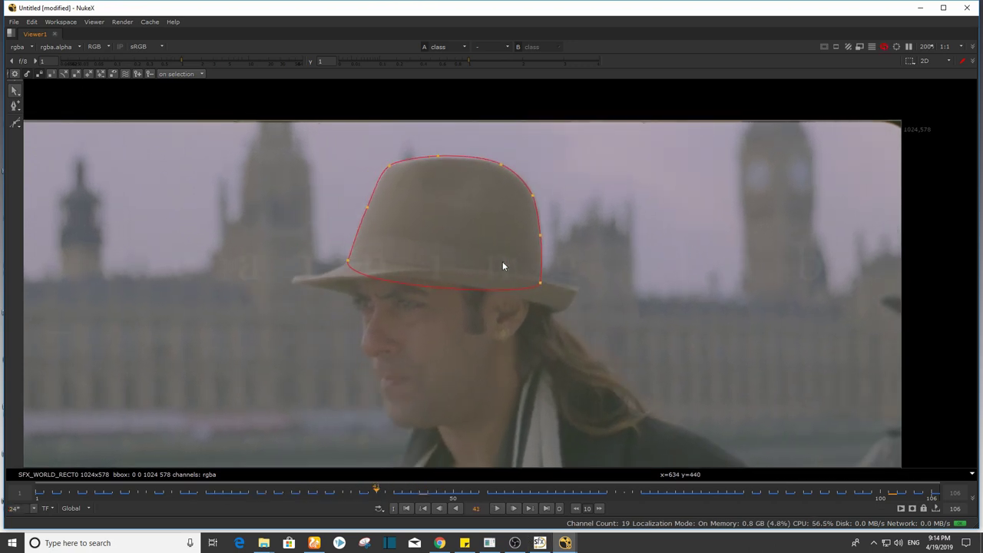
key(Left)
key(Left)
key(Left)
key(Left)
key(Left)
key(Left)
key(Left)
key(Right)
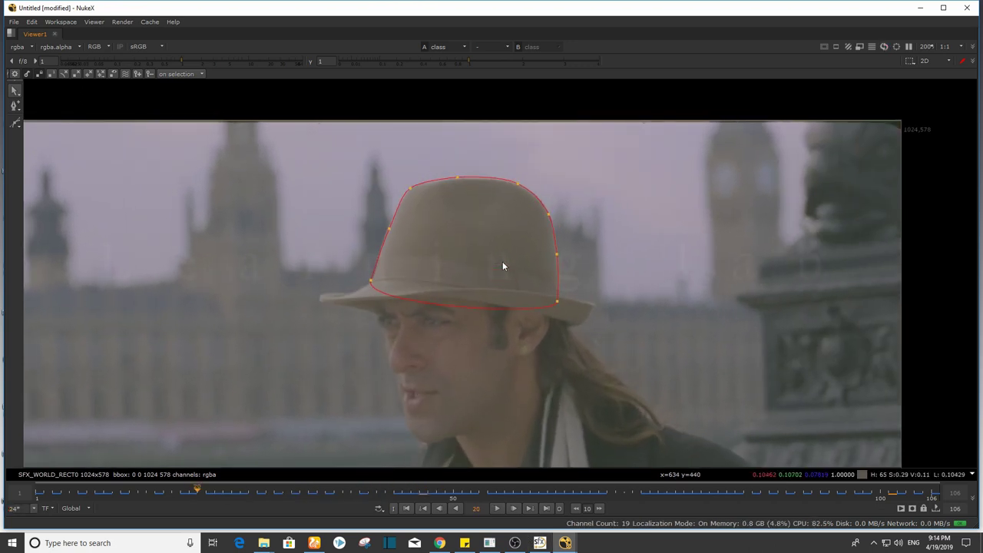
key(space)
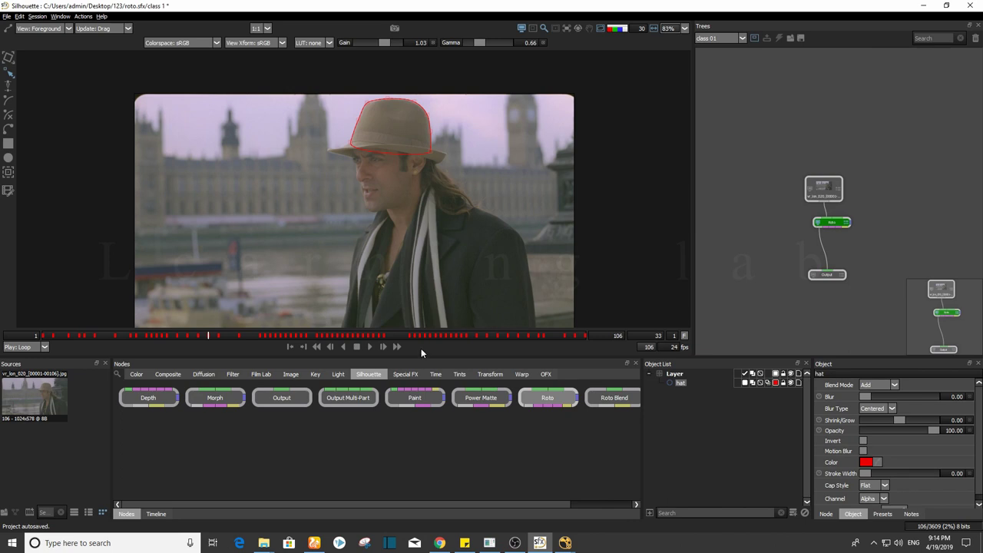
- Switch to Silhouette, check the hat roto in the Color Comp and Output views, and return to the Foreground view
drag(801, 154, 782, 139)
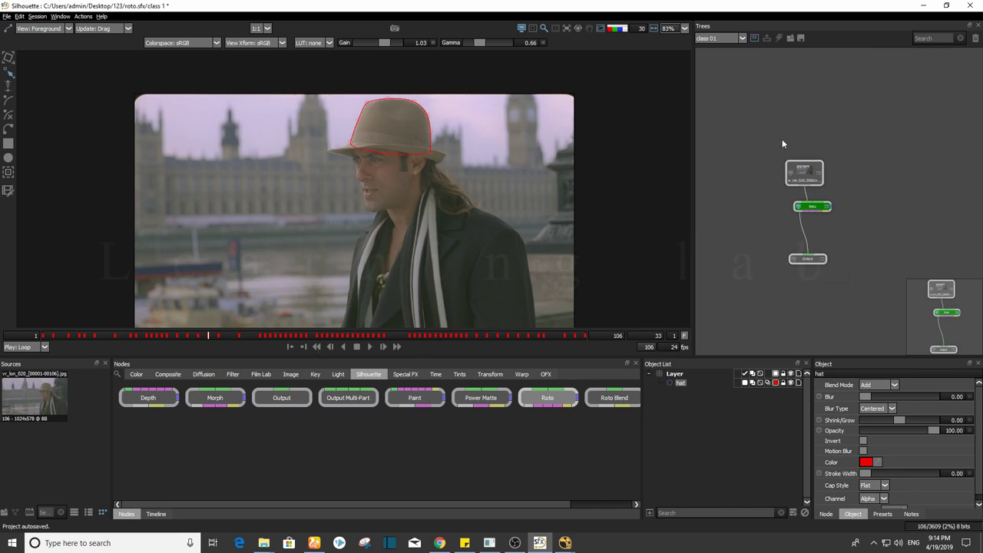
drag(447, 61, 452, 132)
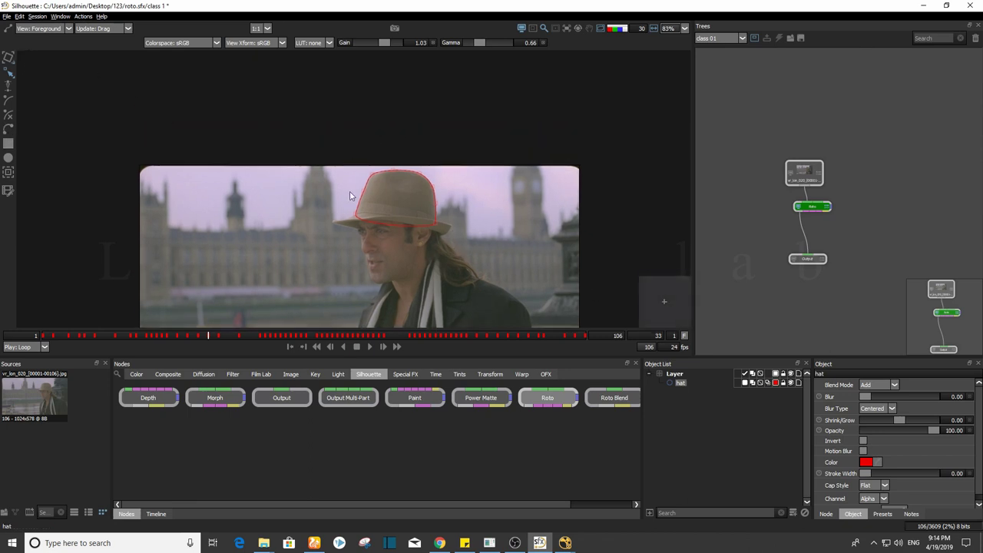
drag(539, 270, 503, 229)
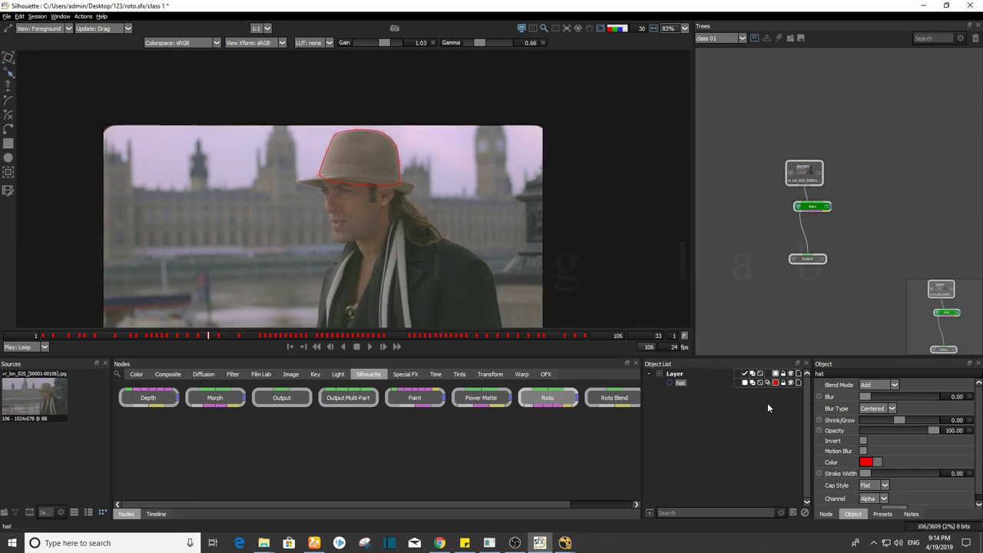
drag(463, 195, 502, 166)
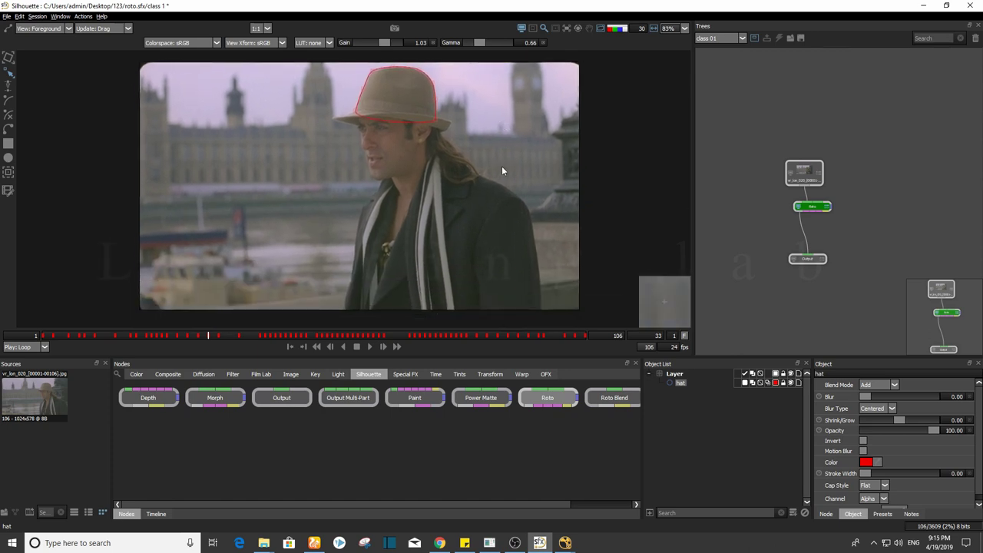
key(3)
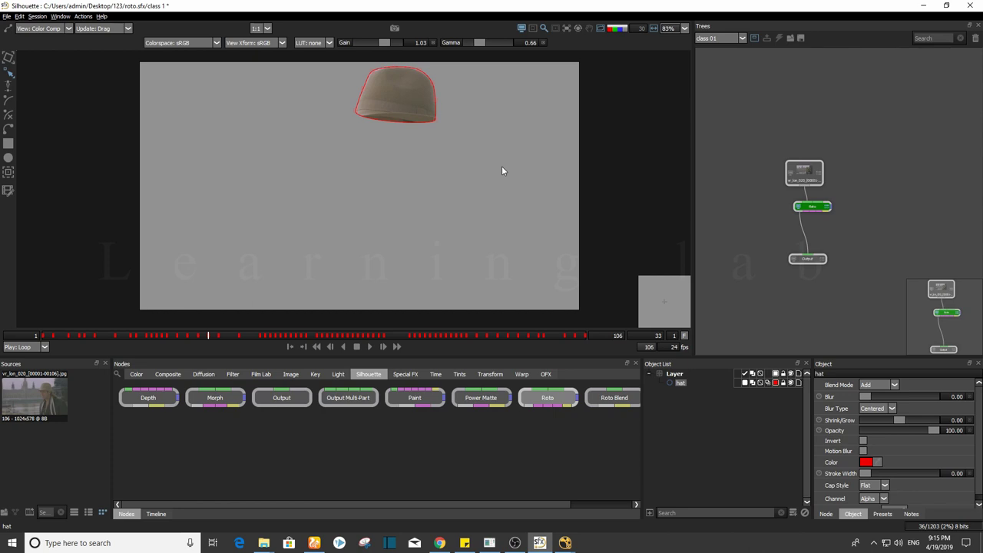
key(2)
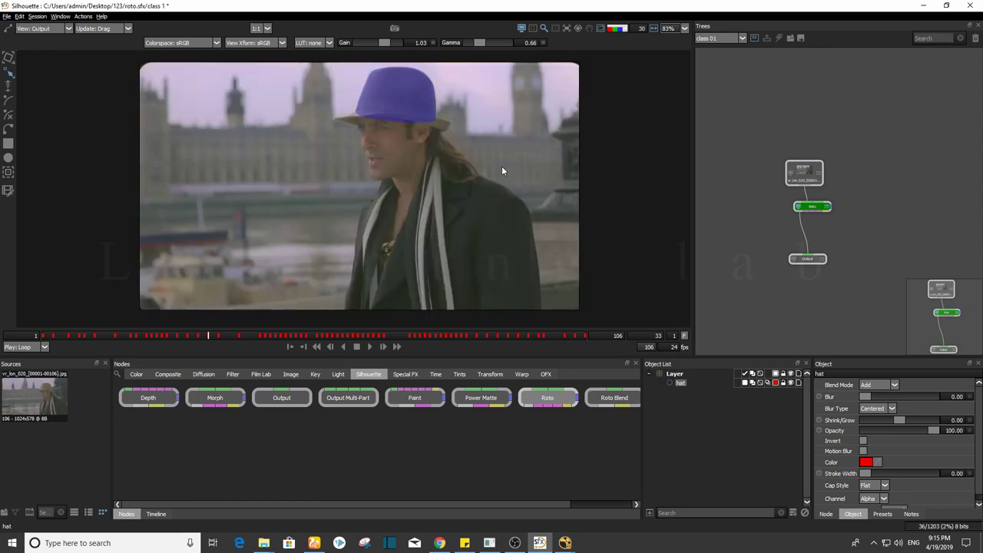
click(54, 31)
click(54, 45)
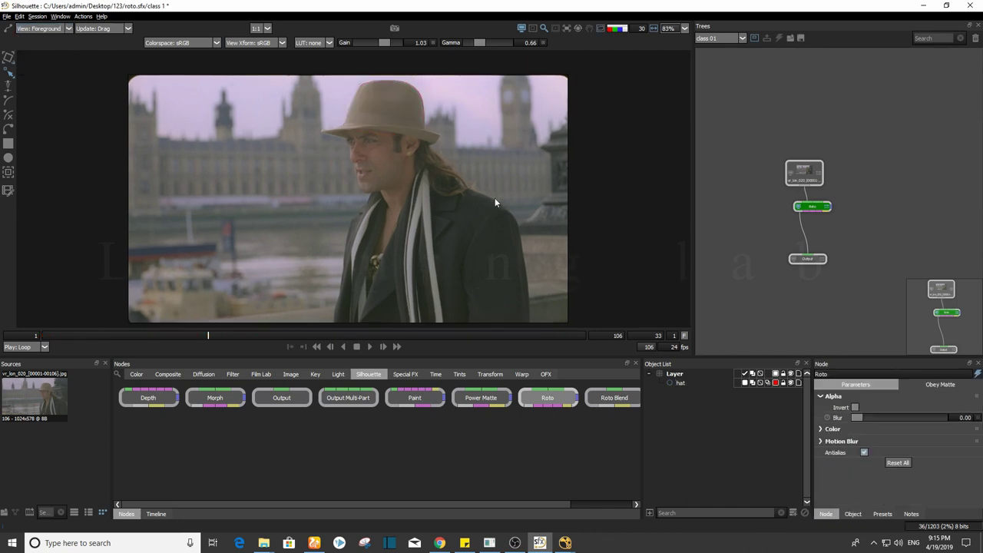
- Examine how the original roto outline follows the hat during playback at different magnifications
scroll(426, 236, down, 1)
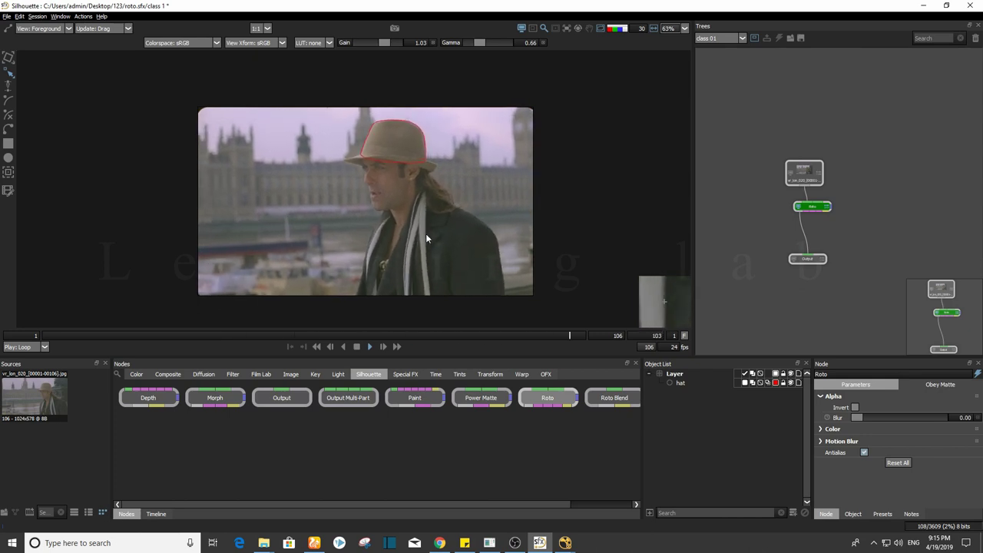
scroll(430, 121, up, 1)
scroll(430, 121, up, 3)
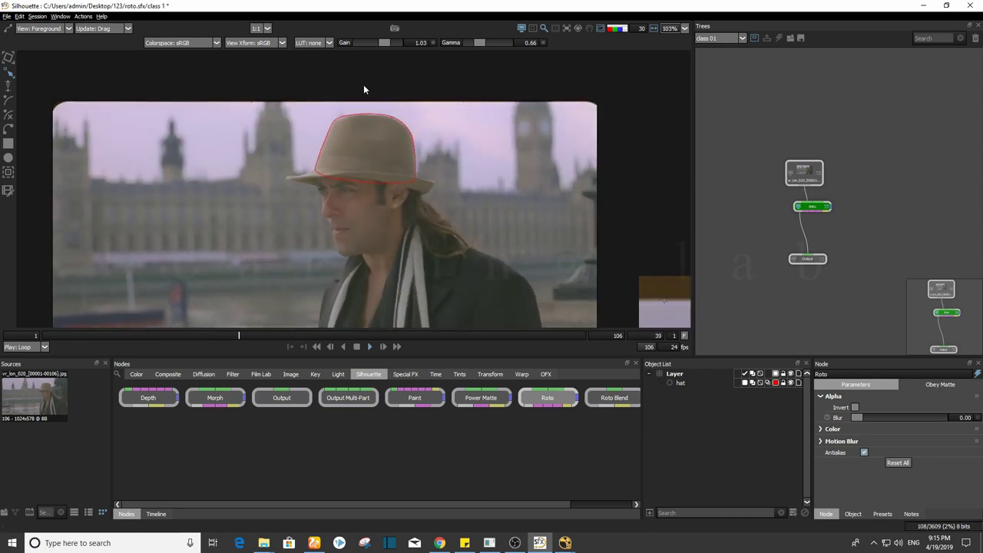
scroll(428, 152, down, 2)
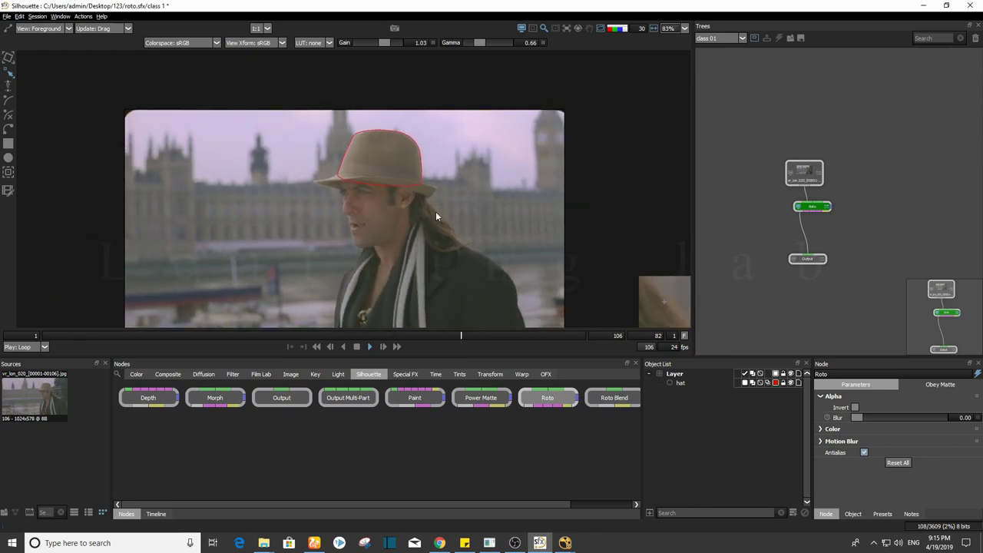